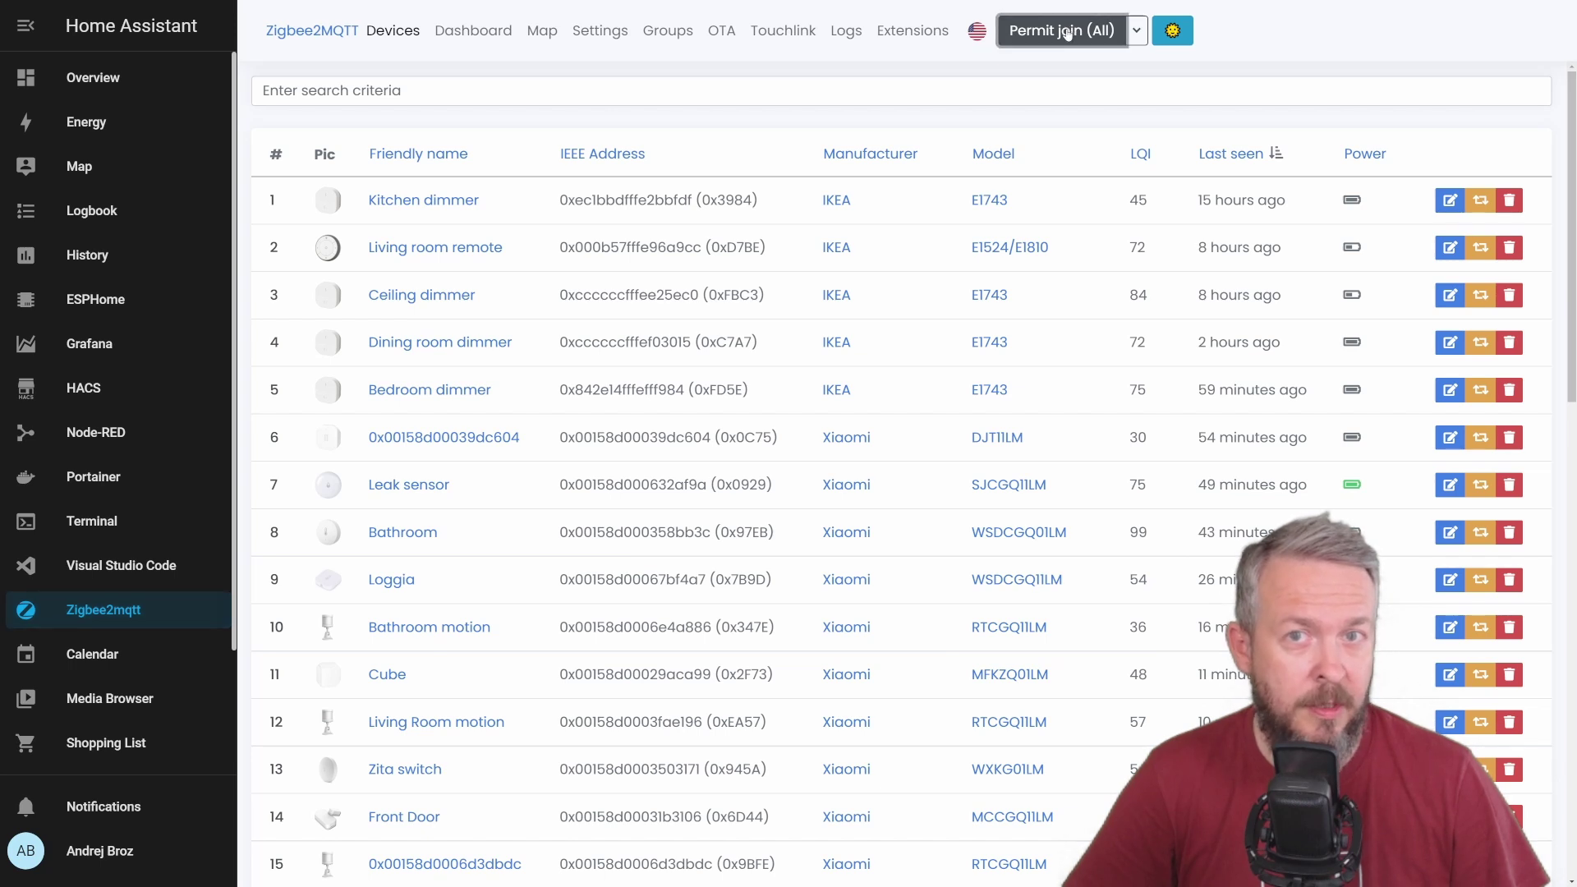
Step: Permit all devices to join, then open the new TuYa TS0601_thermostat valve 0x5c0272fffedc3209
left_click(1067, 31)
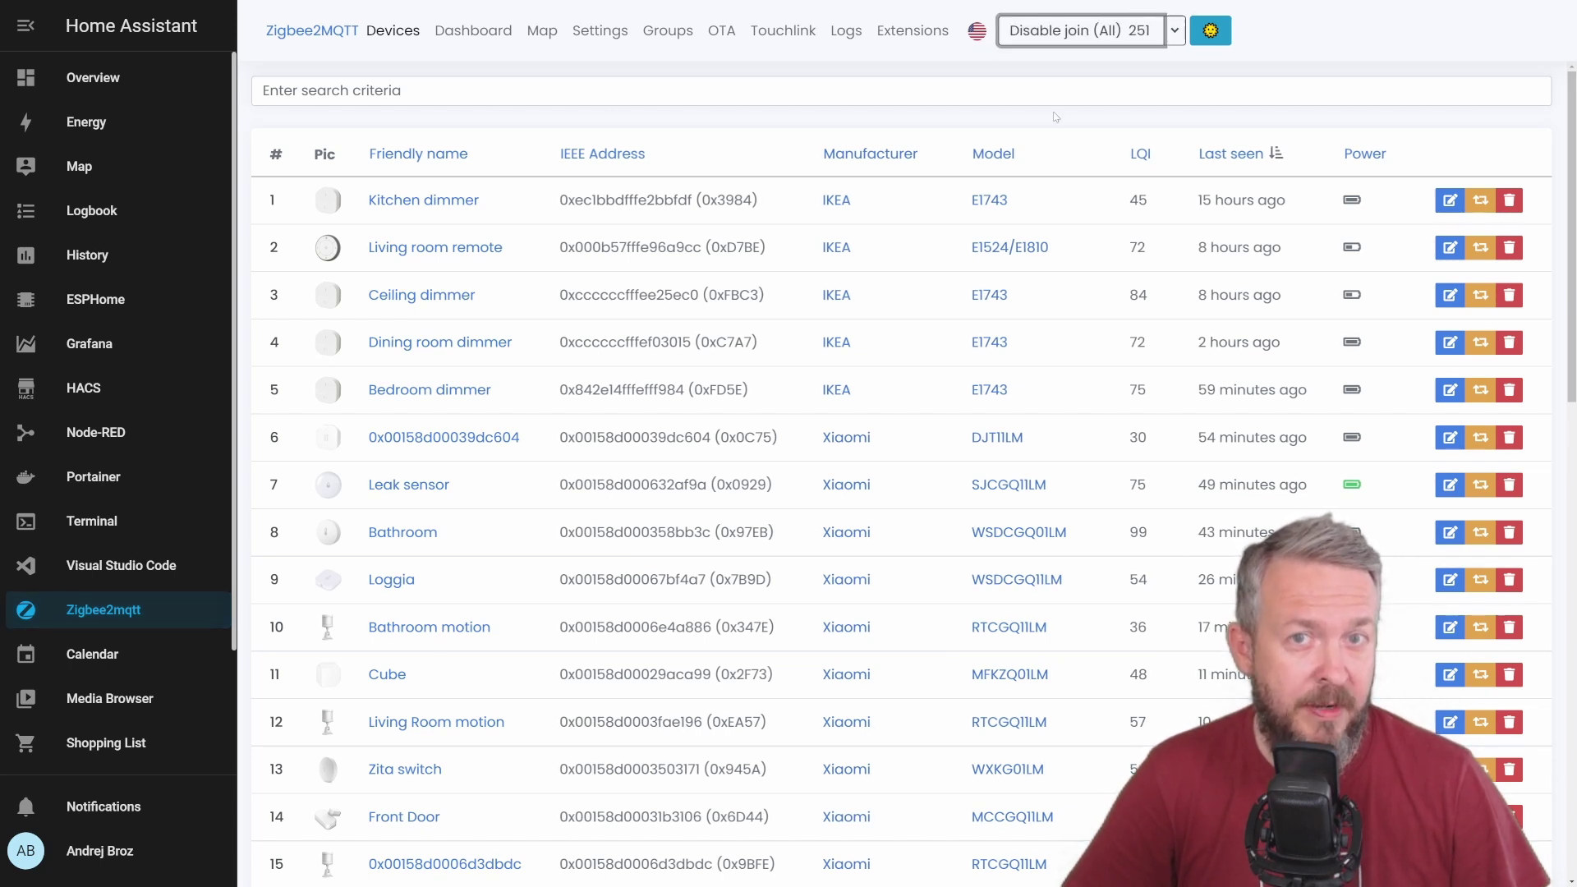
scroll(1085, 84, "down", 15)
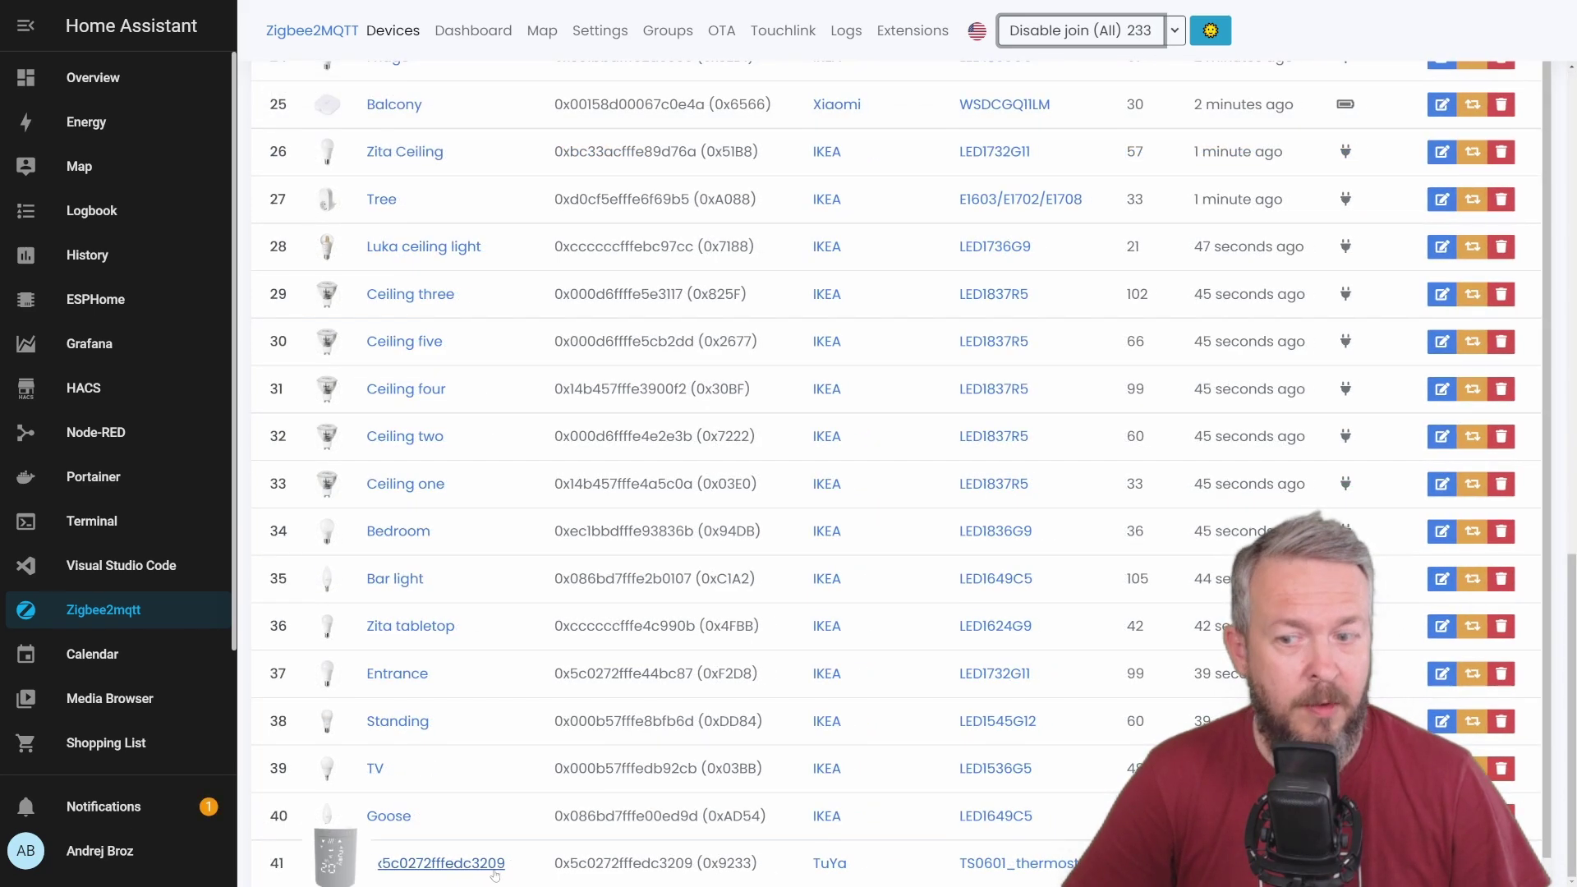
left_click(442, 864)
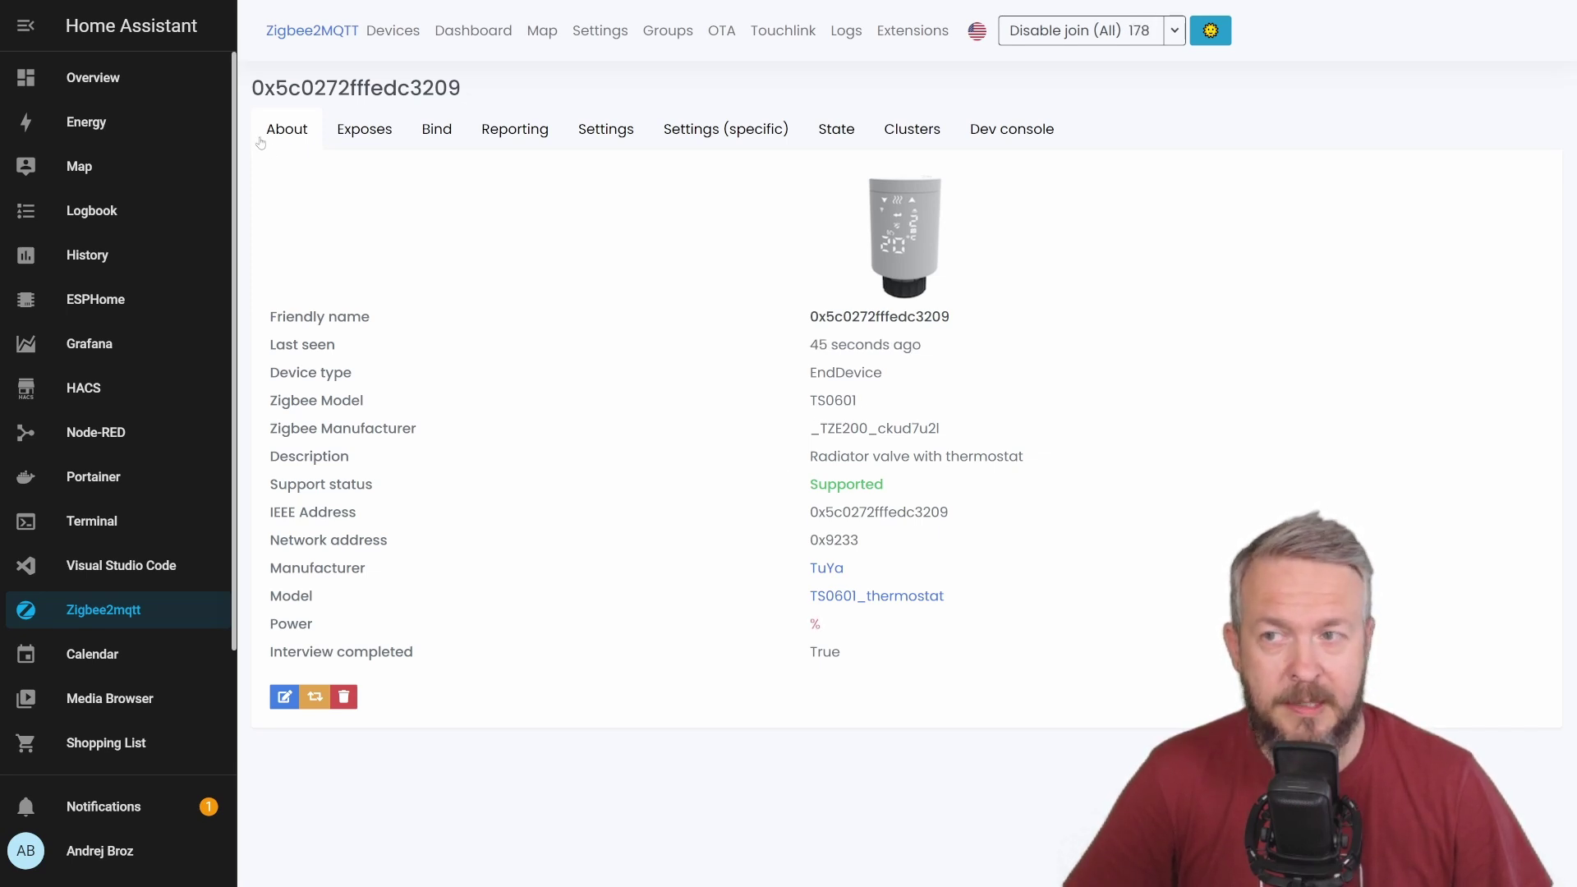
Step: Show the valve's Exposes settings and set the physical input lock to LOCK, then back to UNLOCK
left_click(377, 137)
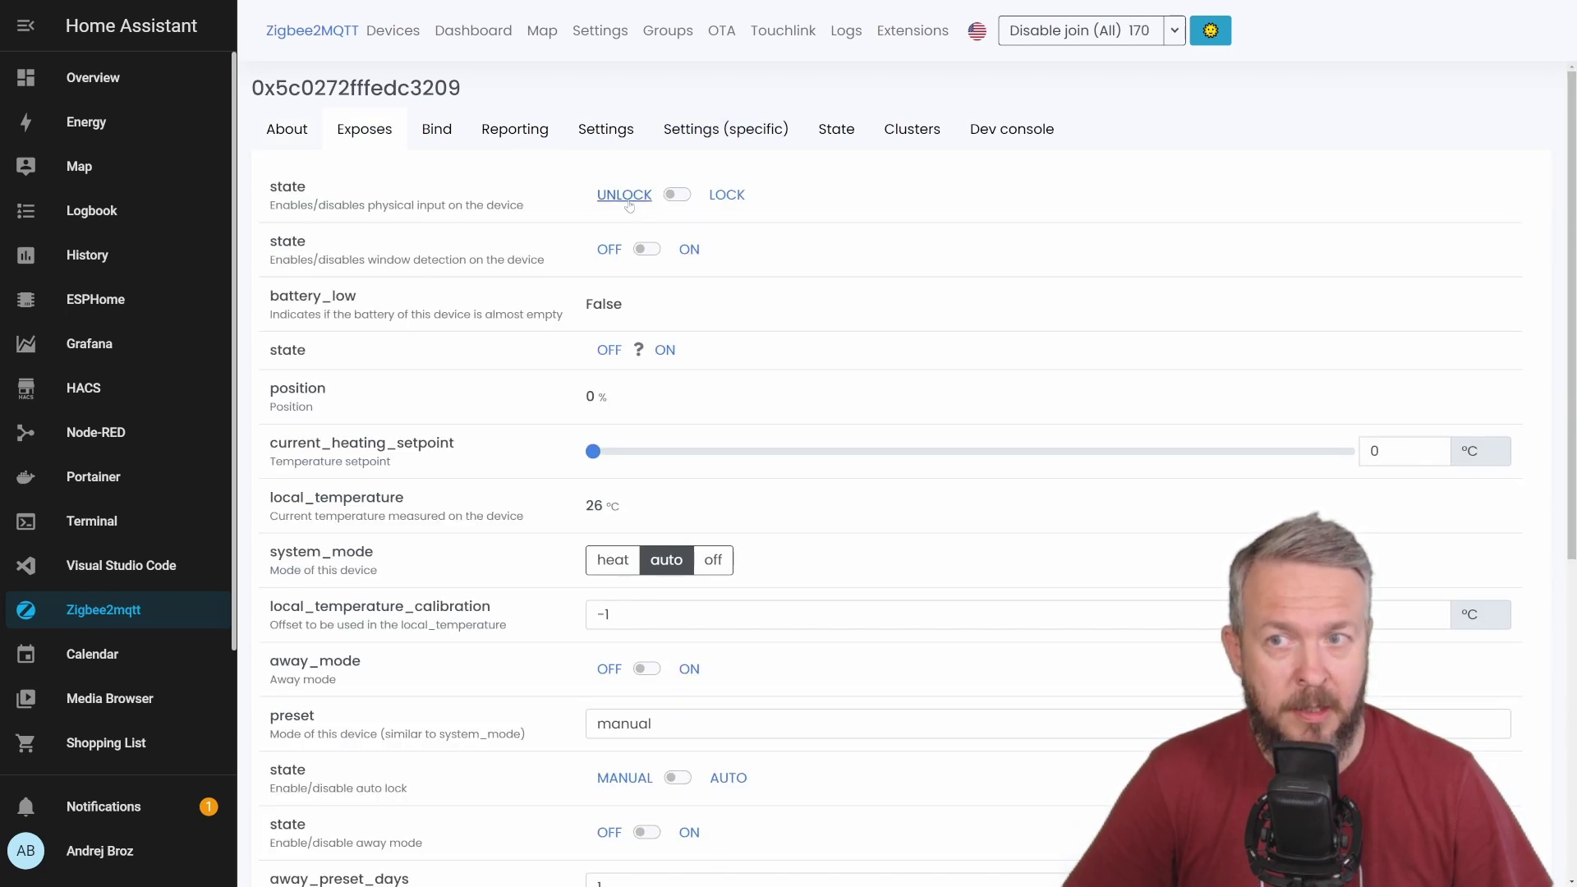
left_click(728, 195)
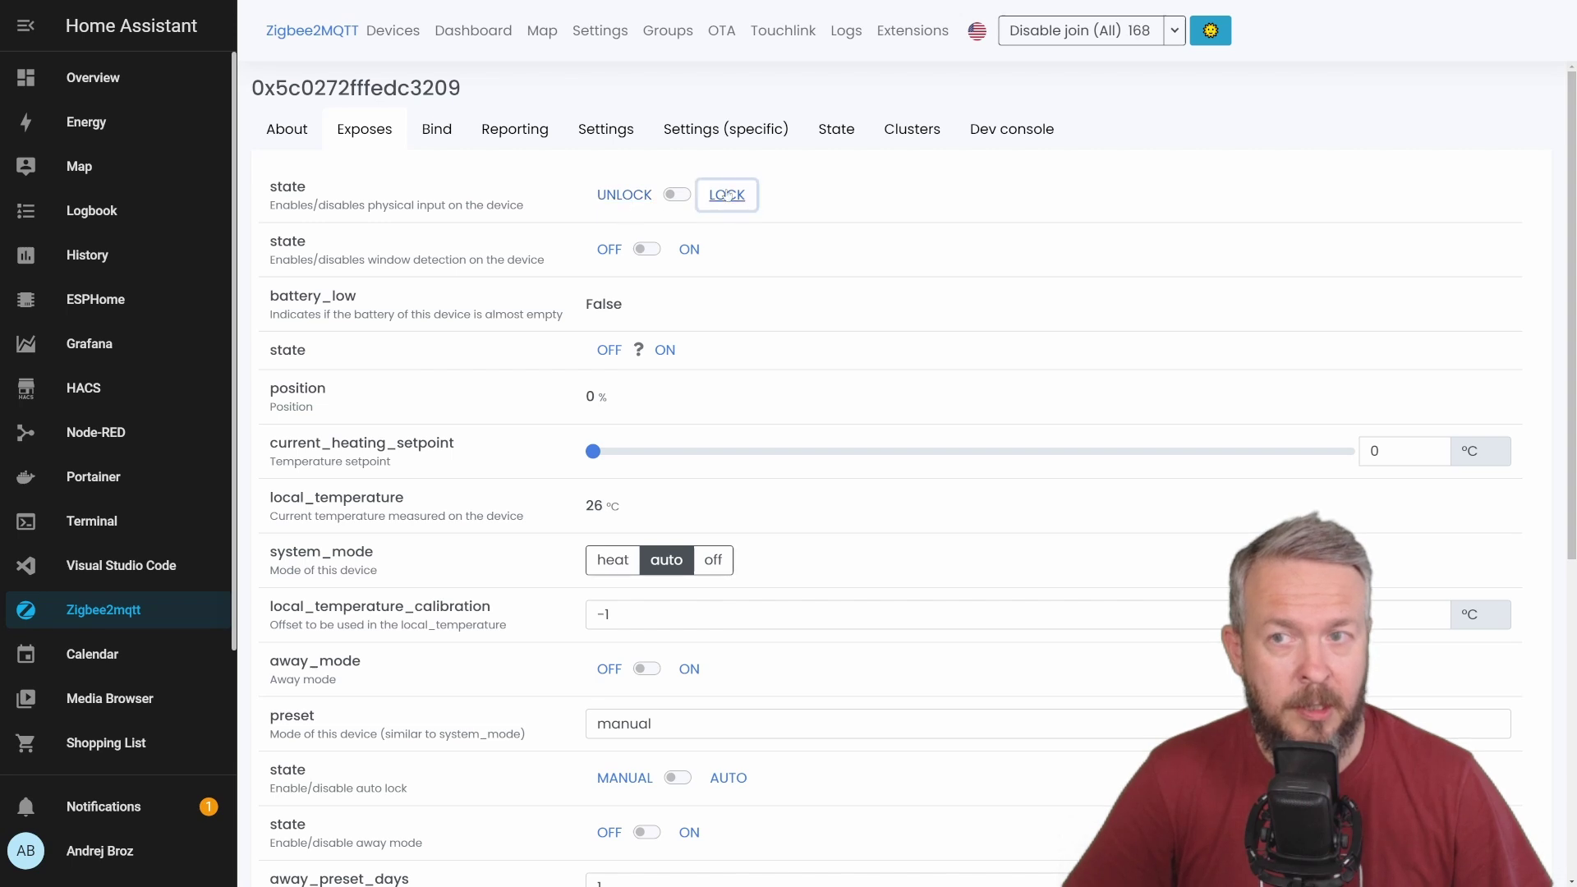
left_click(613, 197)
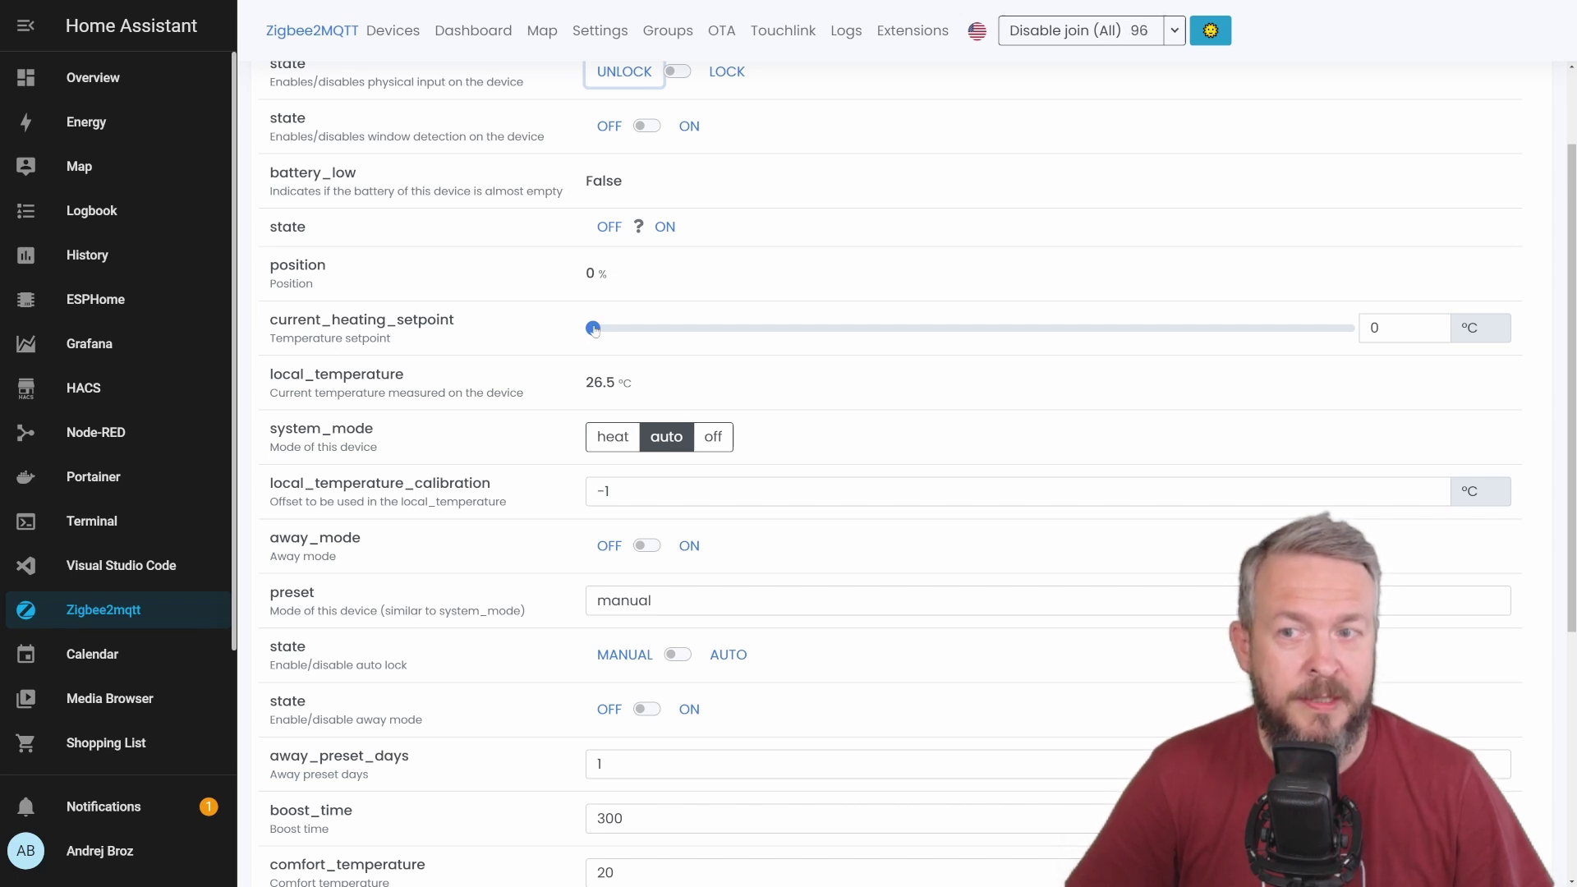
Step: Drag the heating setpoint down to 5 °C and switch system mode to heat, then back to auto
mouse_move(593, 329)
left_mouse_down()
mouse_move(1094, 329)
mouse_move(590, 329)
left_mouse_up()
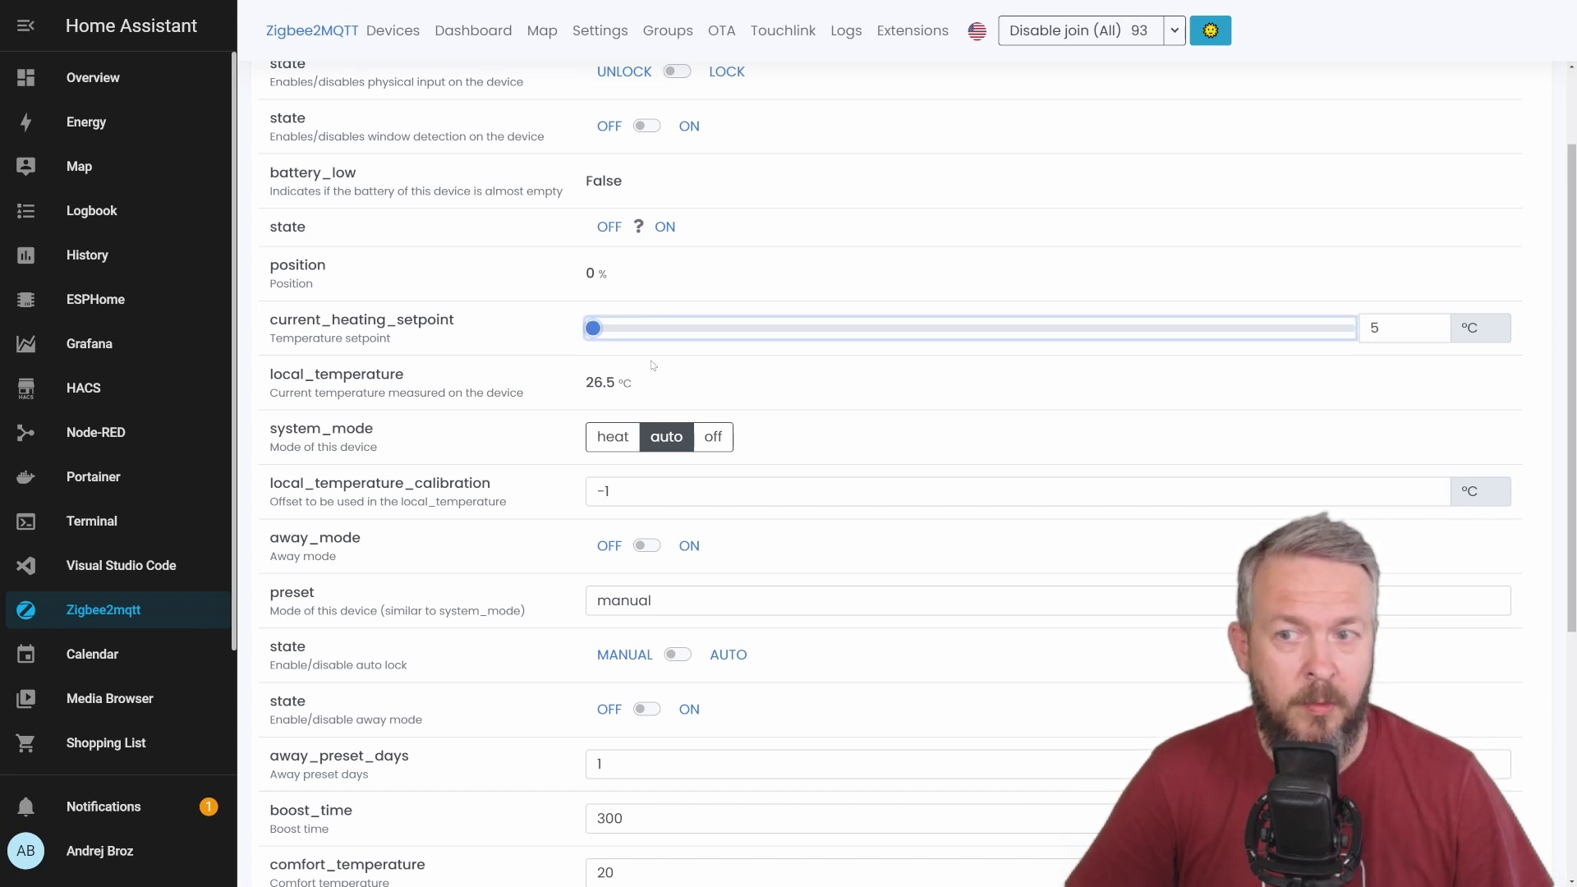
scroll(543, 382, "down", 2)
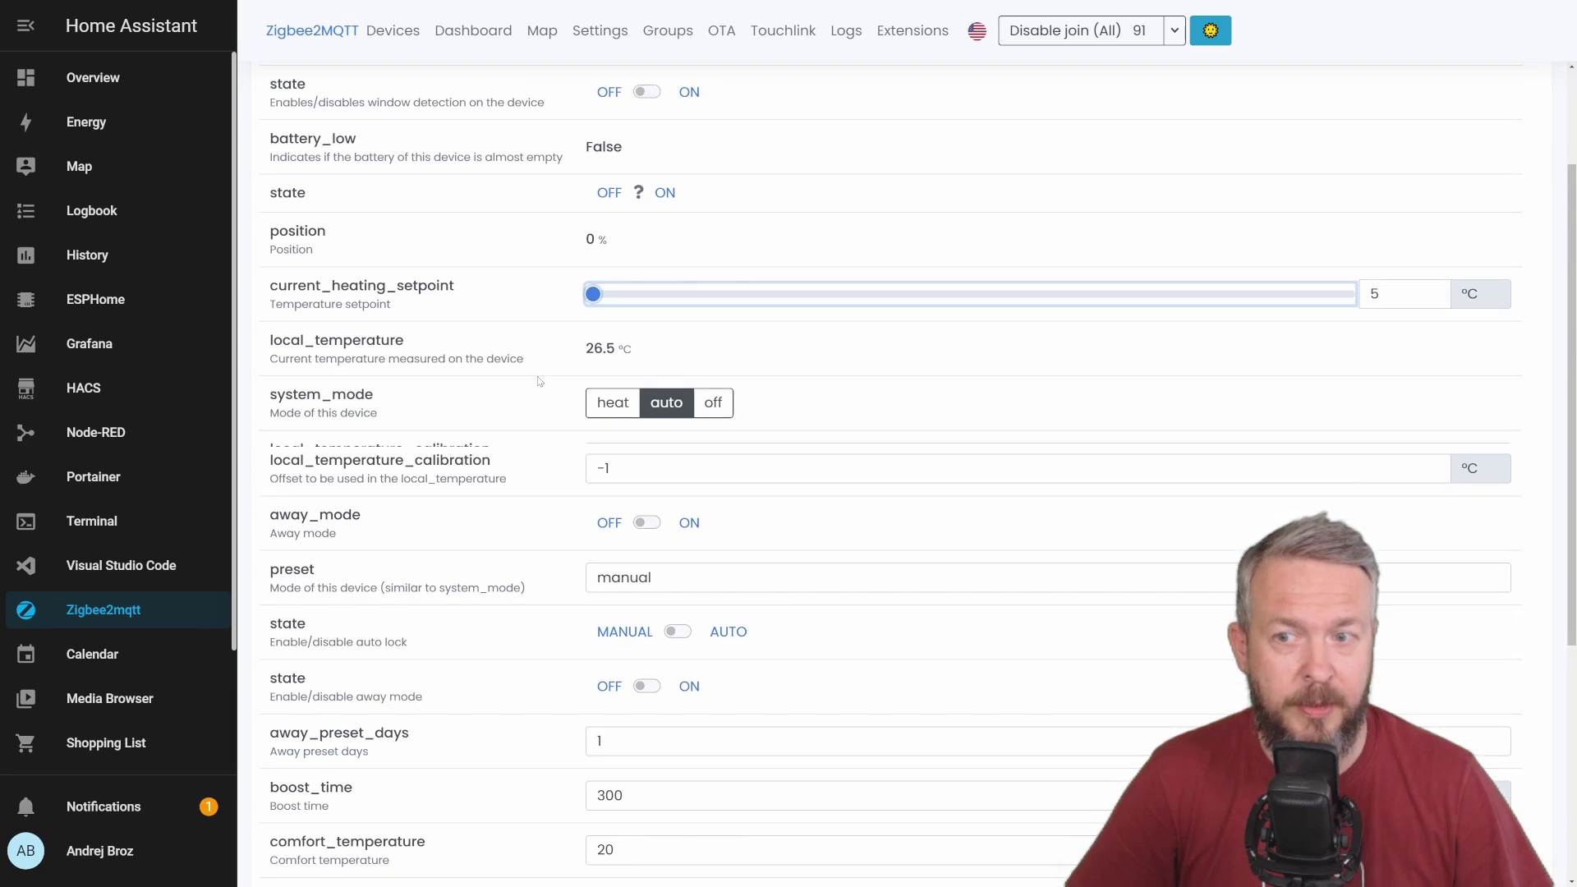
left_click(657, 319)
left_click(668, 316)
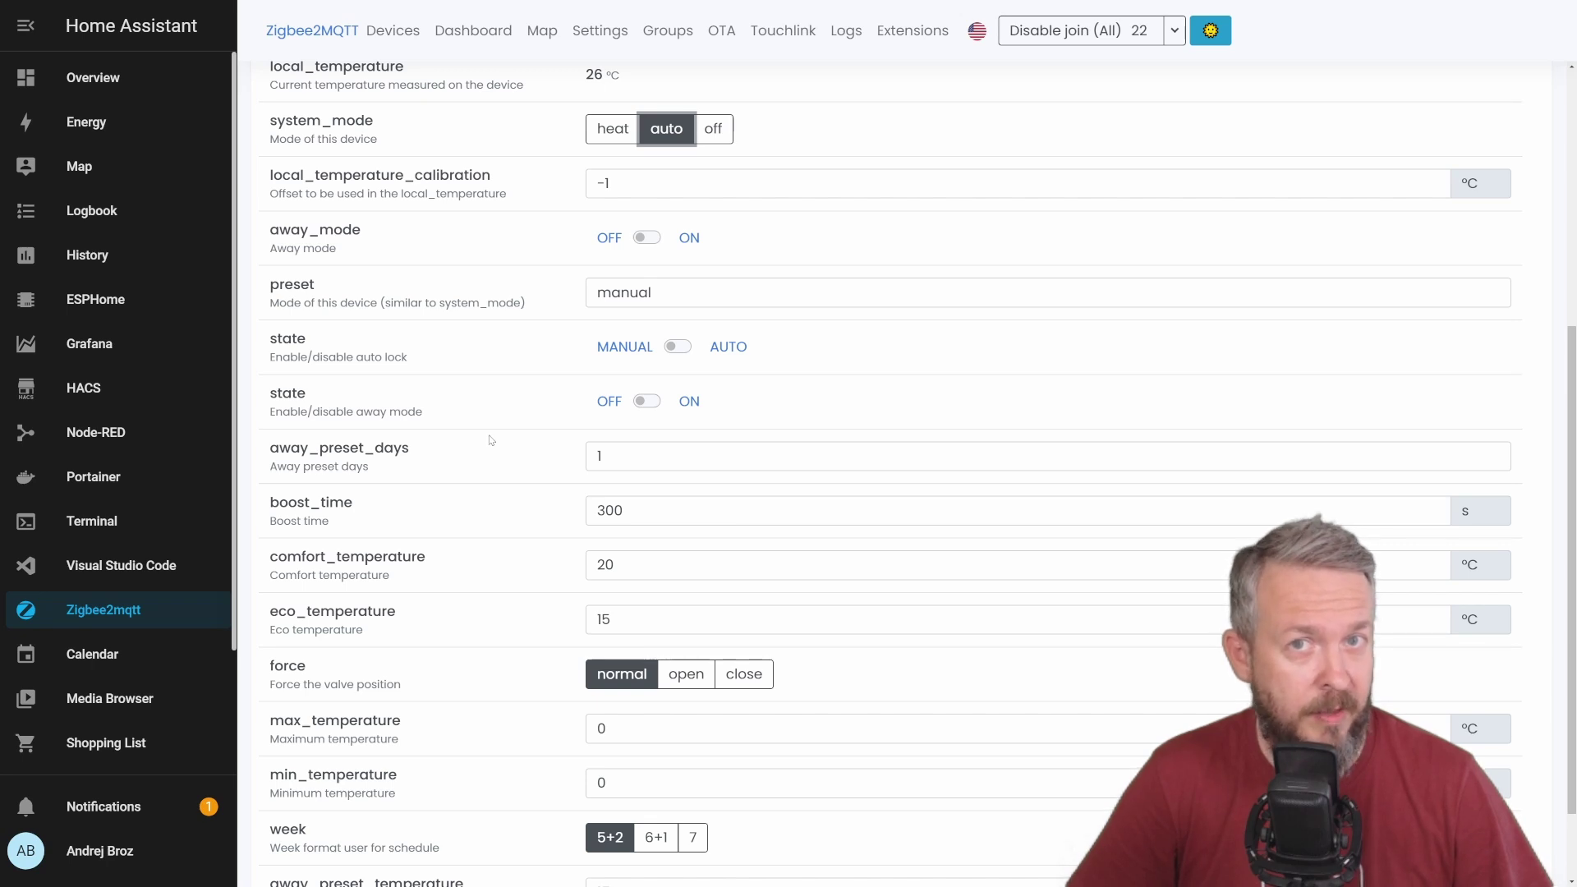
scroll(492, 444, "down", 1)
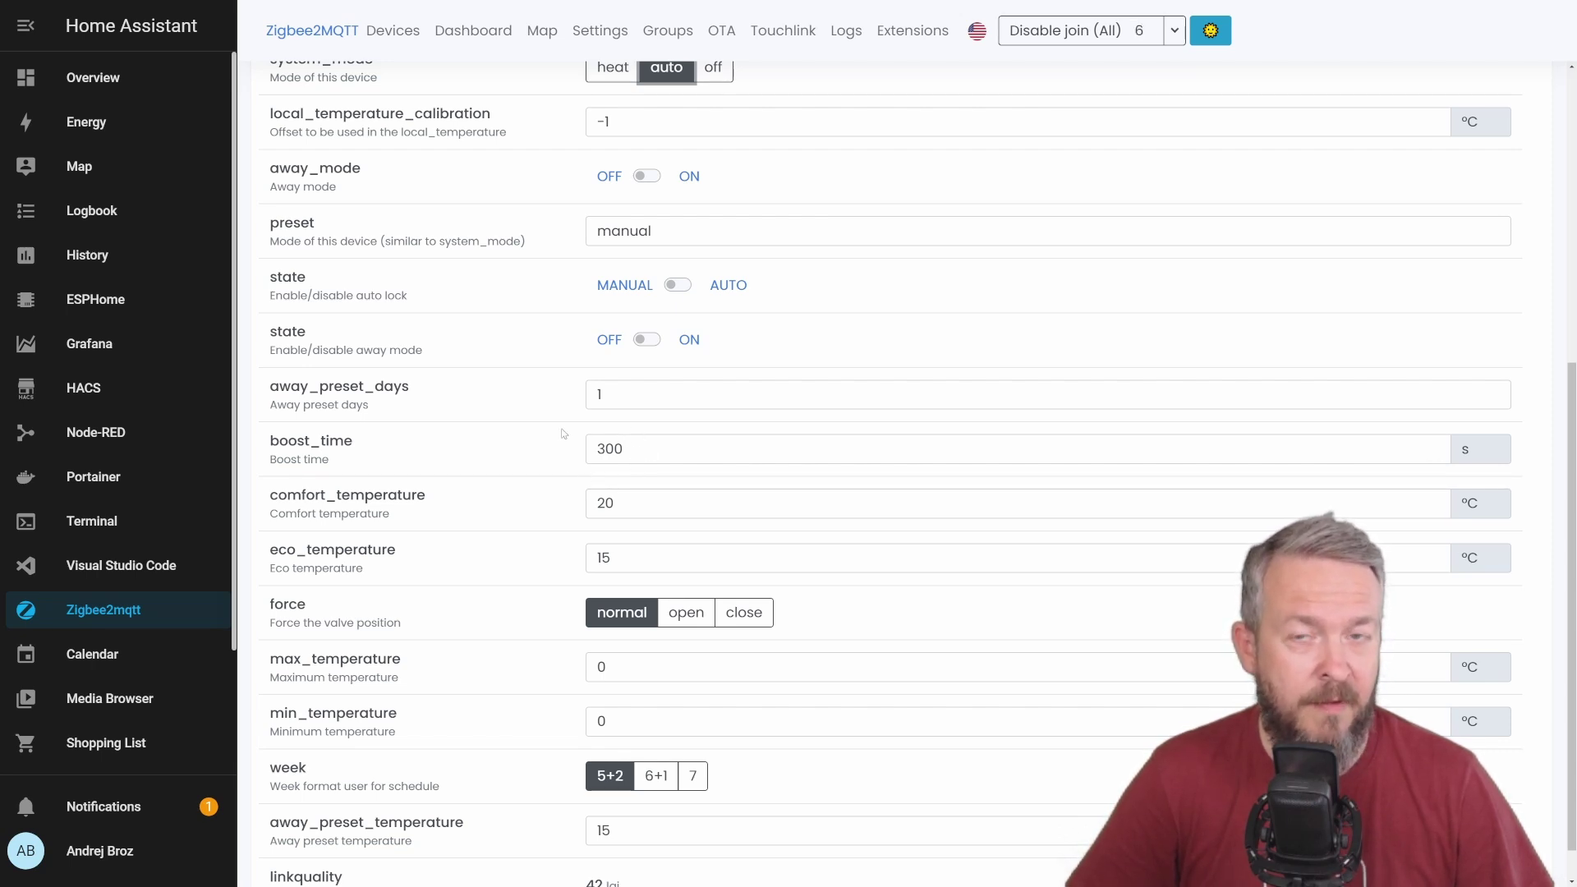
scroll(548, 414, "down", 1)
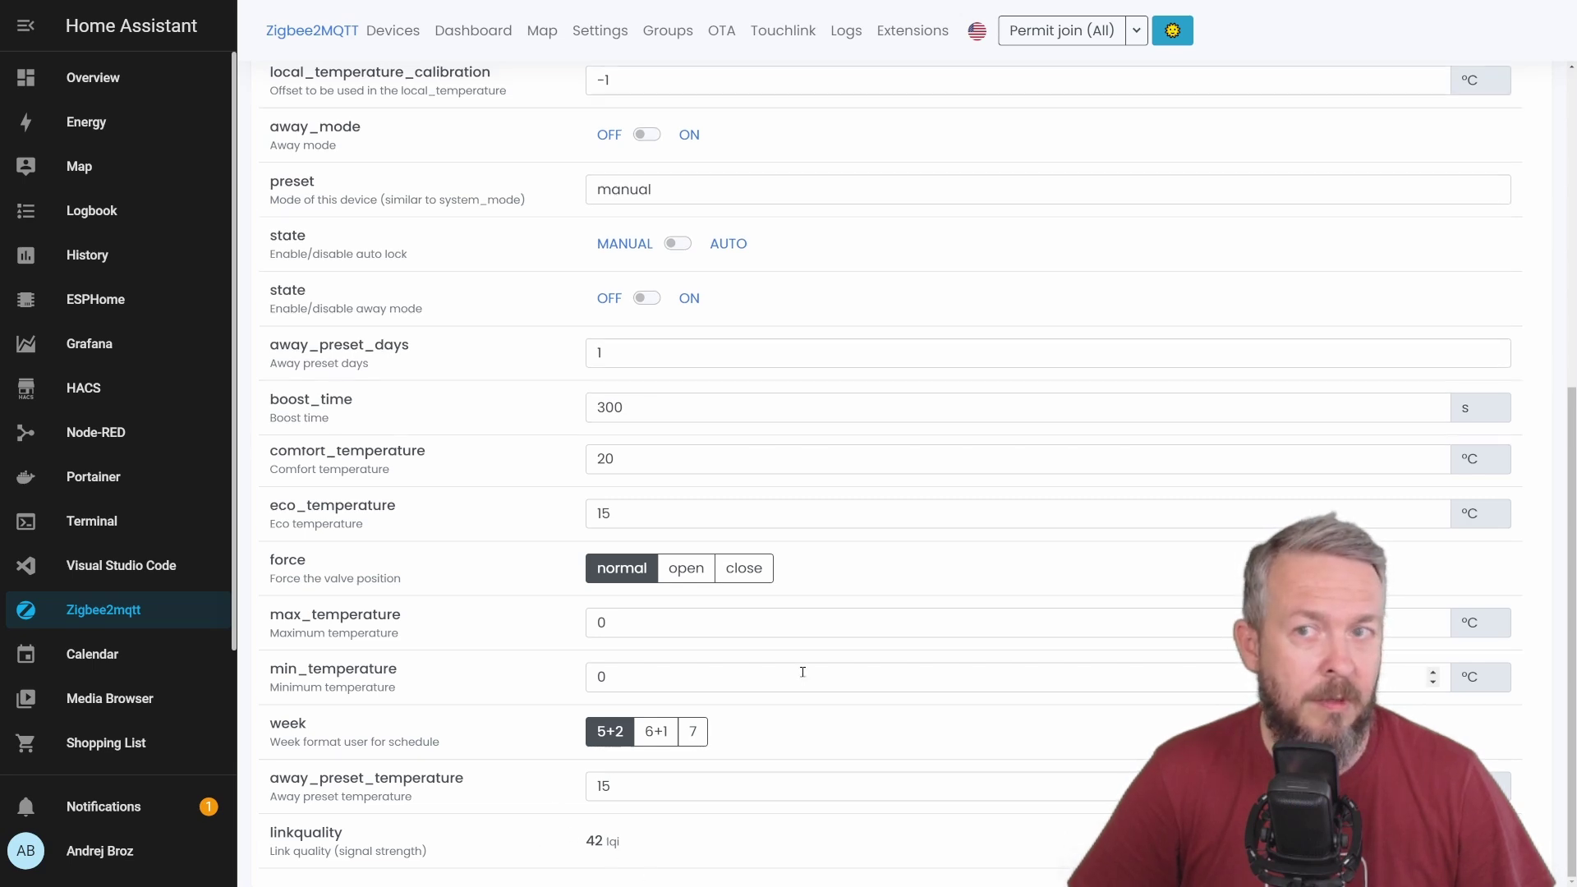
scroll(723, 567, "up", 6)
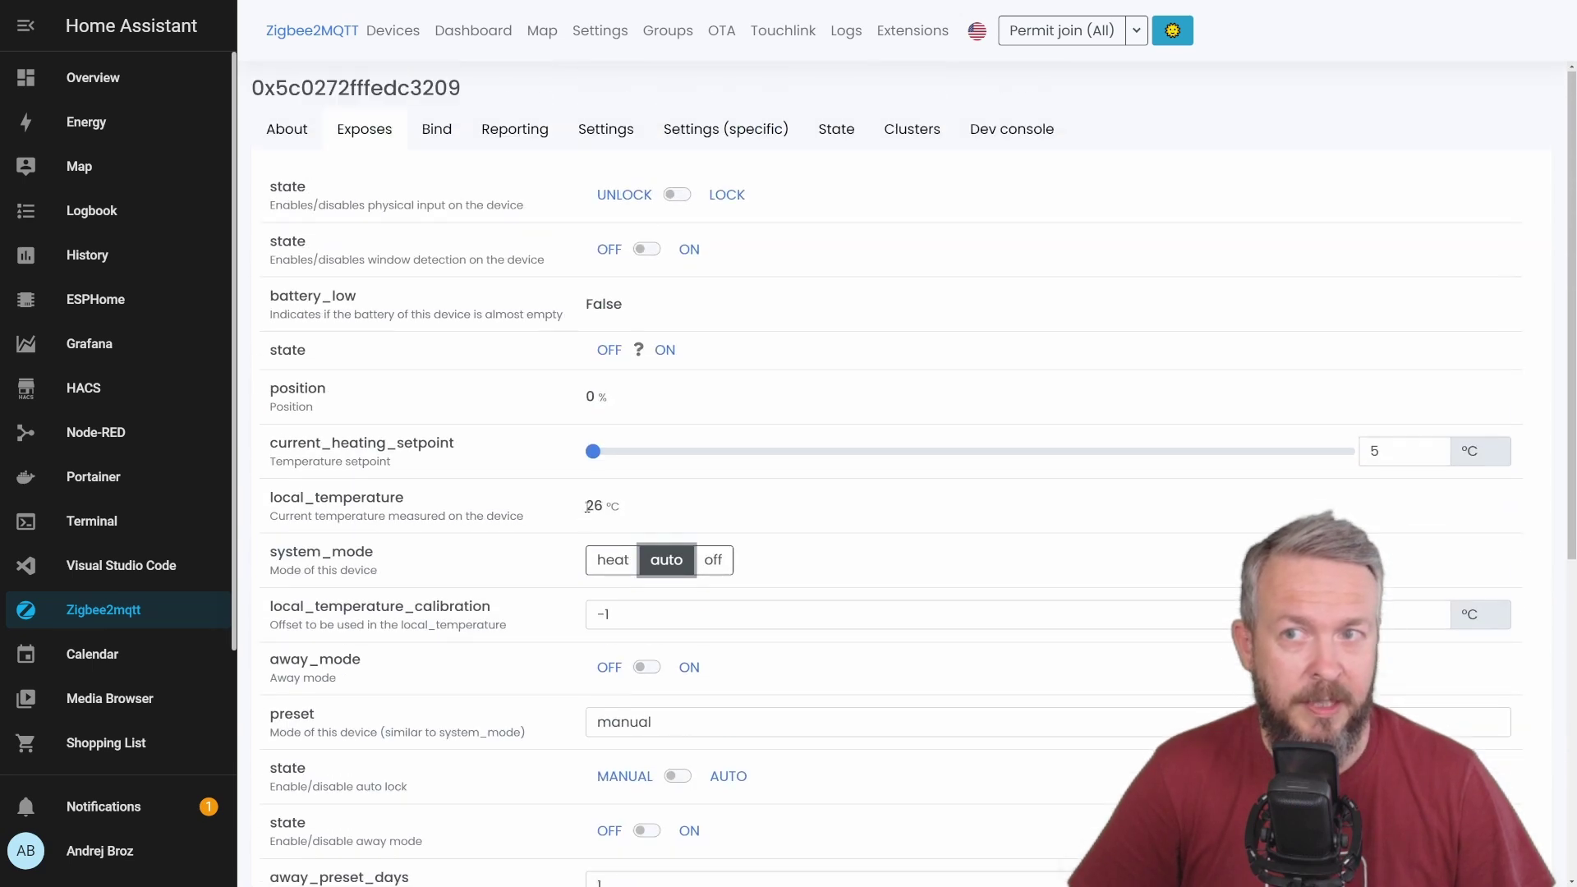
Step: Open the valve's State tab and scroll through its JSON, including the workday and holiday schedules
left_click(838, 129)
scroll(680, 298, "down", 5)
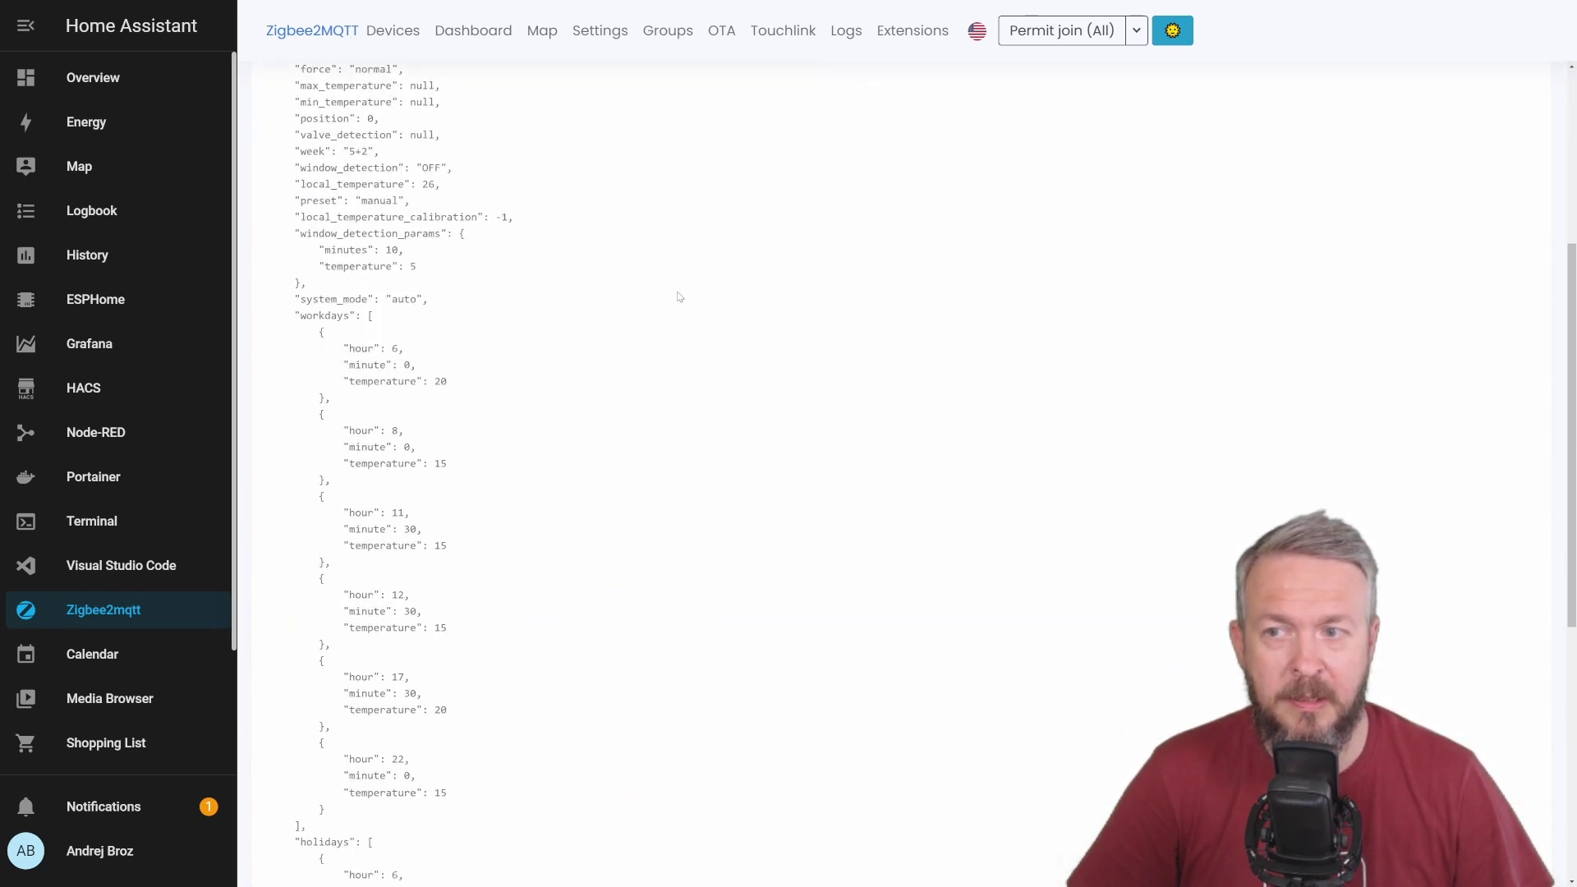
scroll(680, 297, "down", 6)
scroll(629, 406, "up", 5)
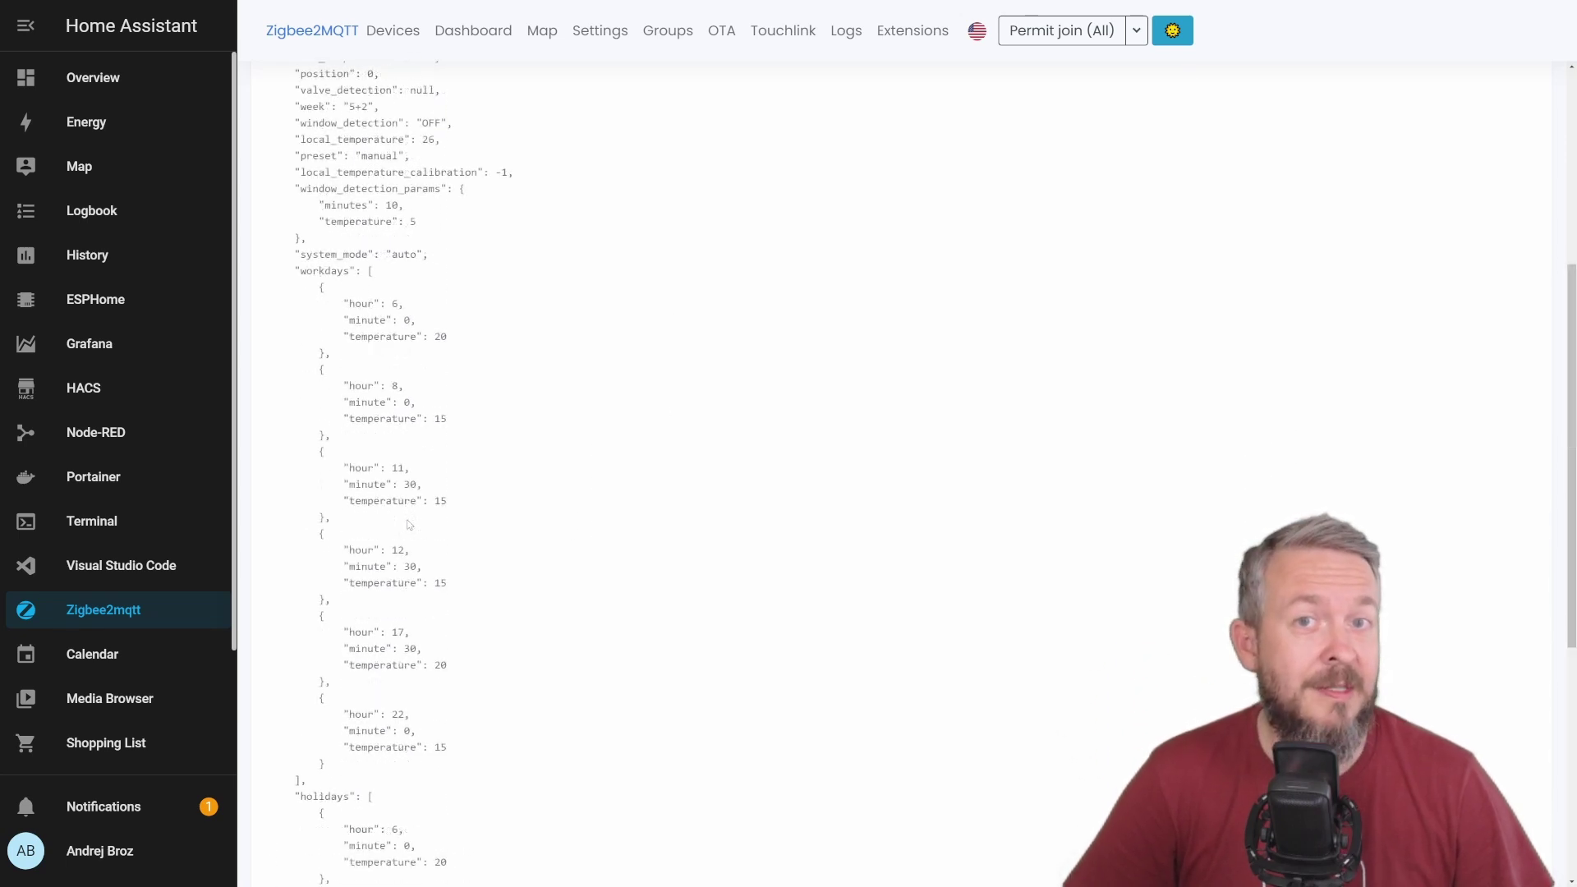
scroll(124, 747, "down", 2)
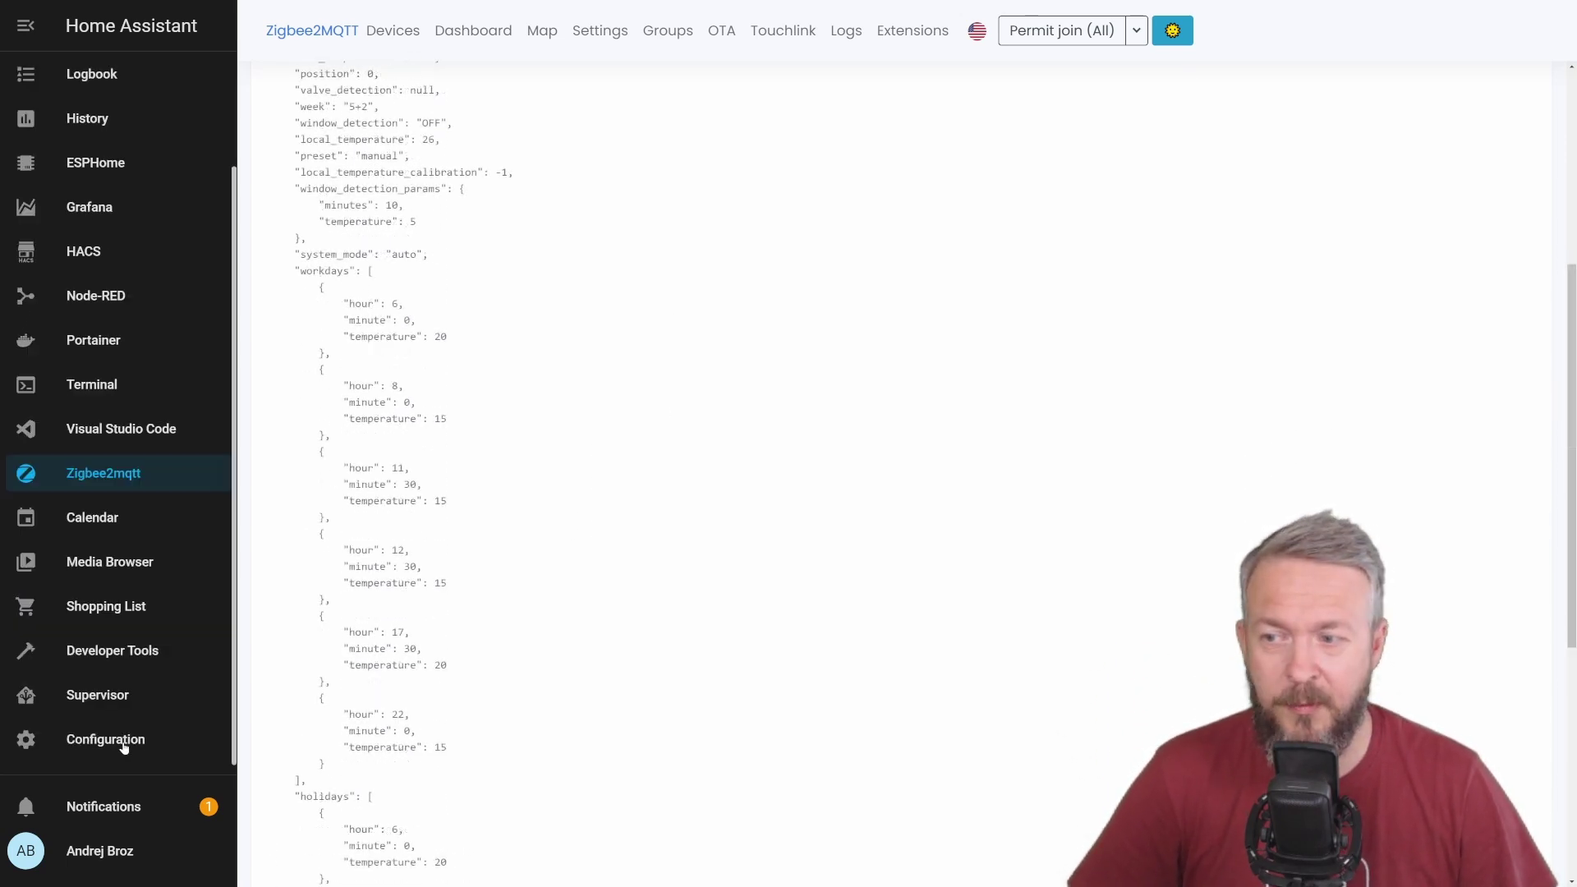
Step: Go to Configuration > Integrations and open the radiator valve's MQTT device page
left_click(116, 739)
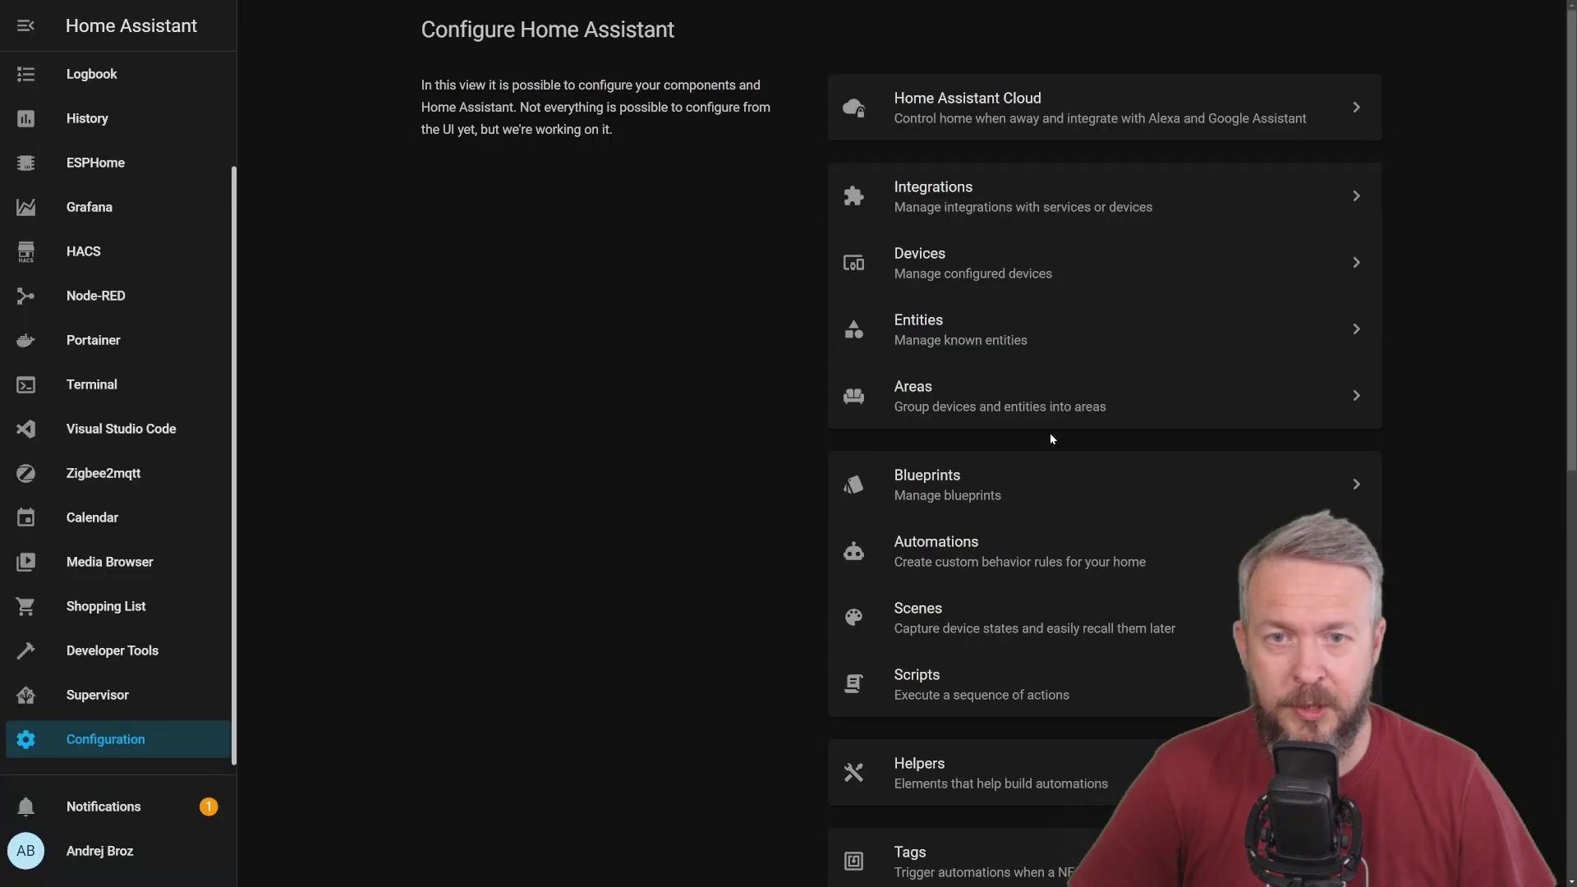
left_click(1018, 197)
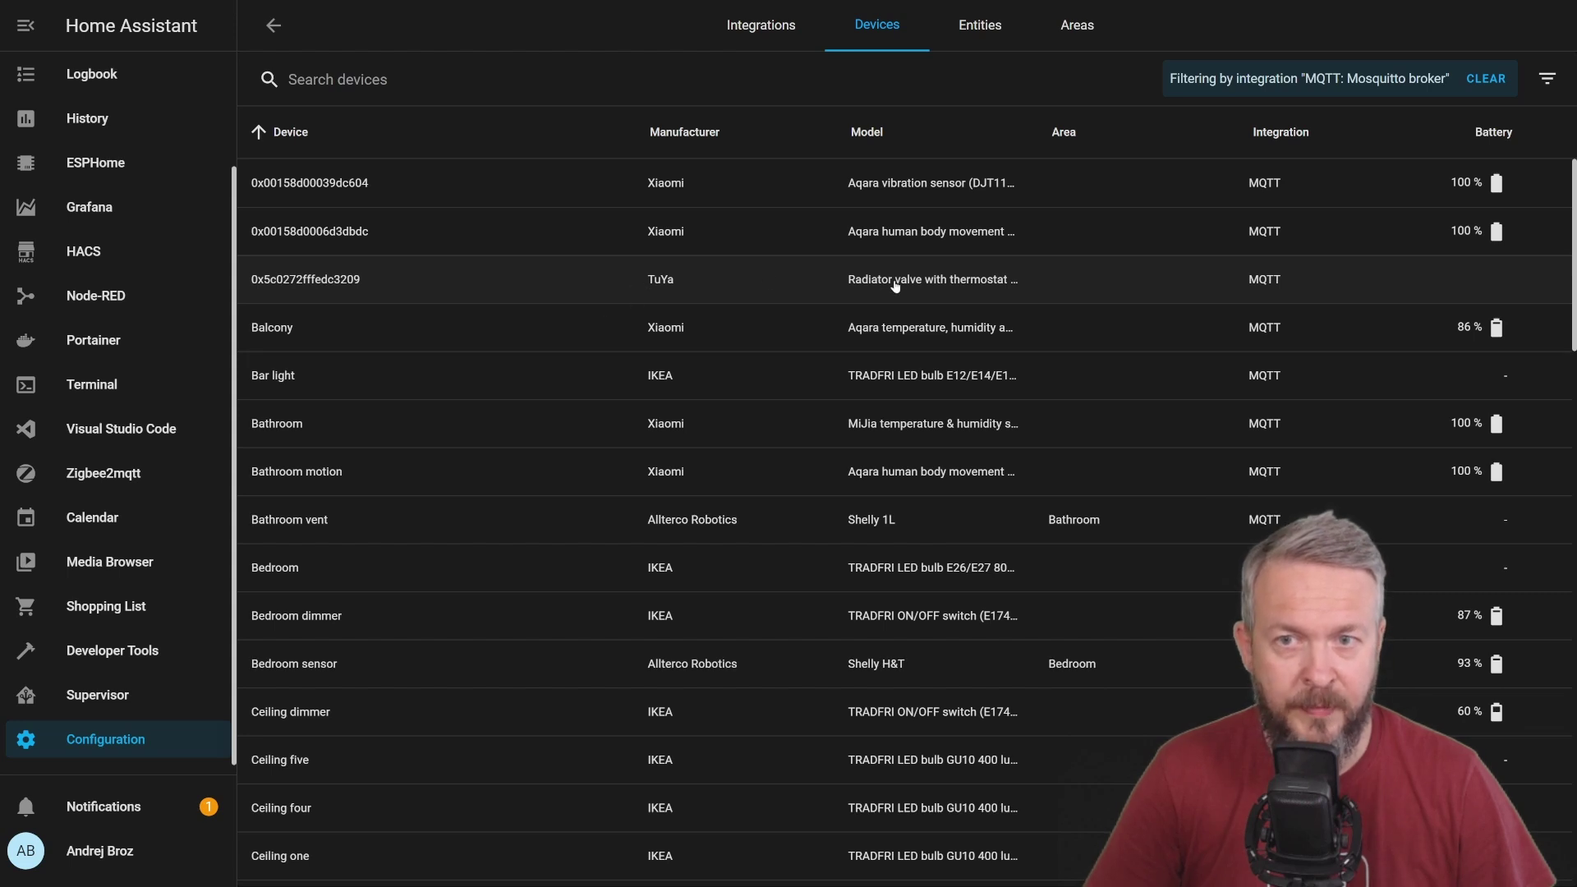
left_click(346, 285)
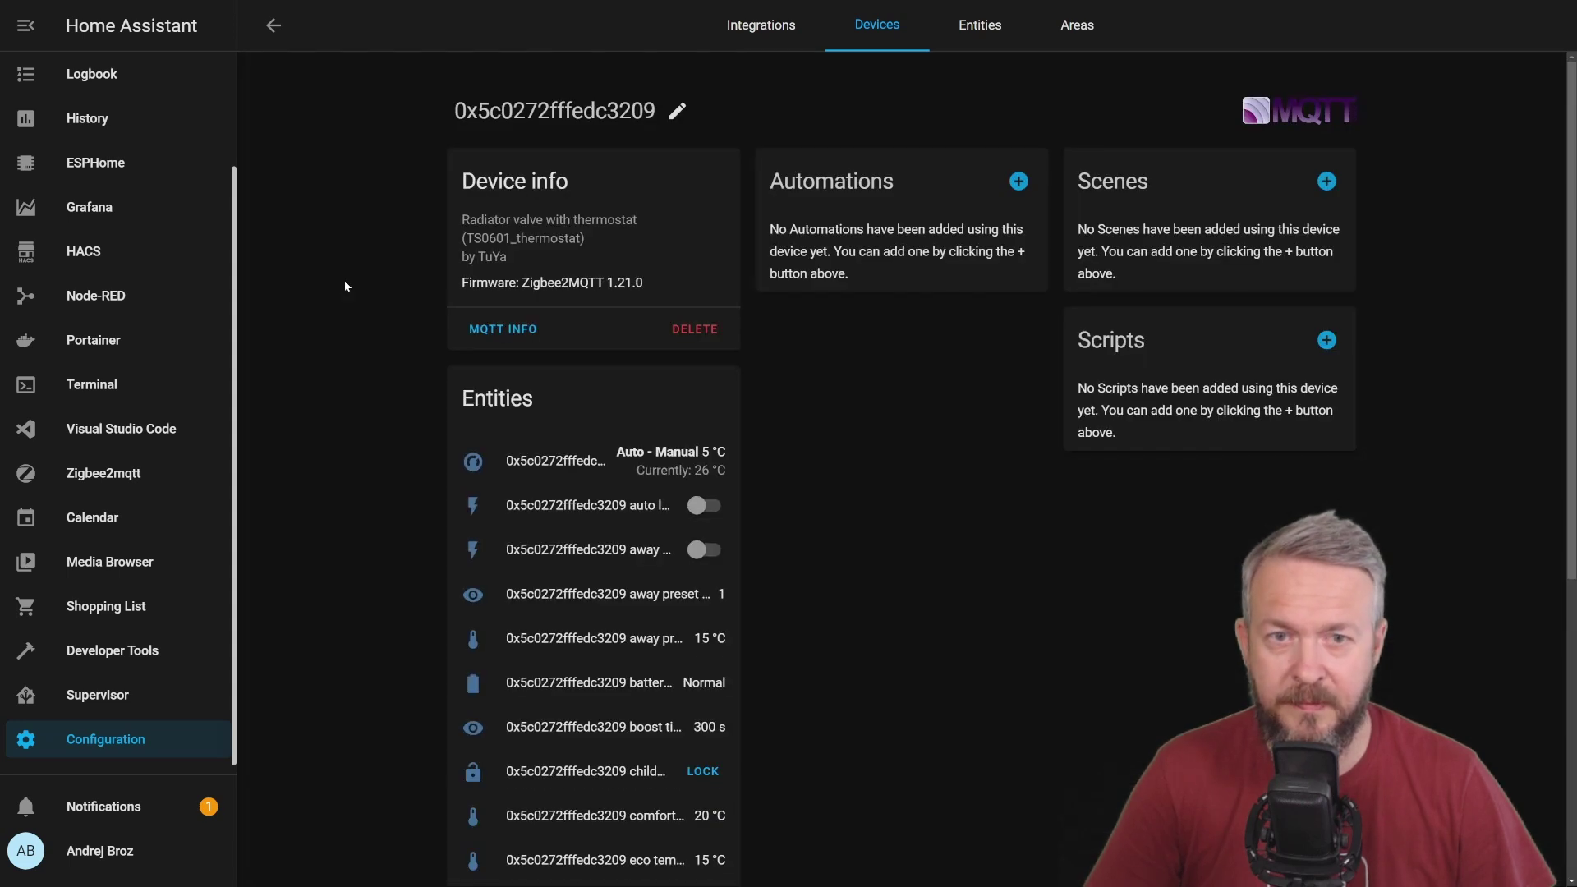
scroll(904, 369, "down", 3)
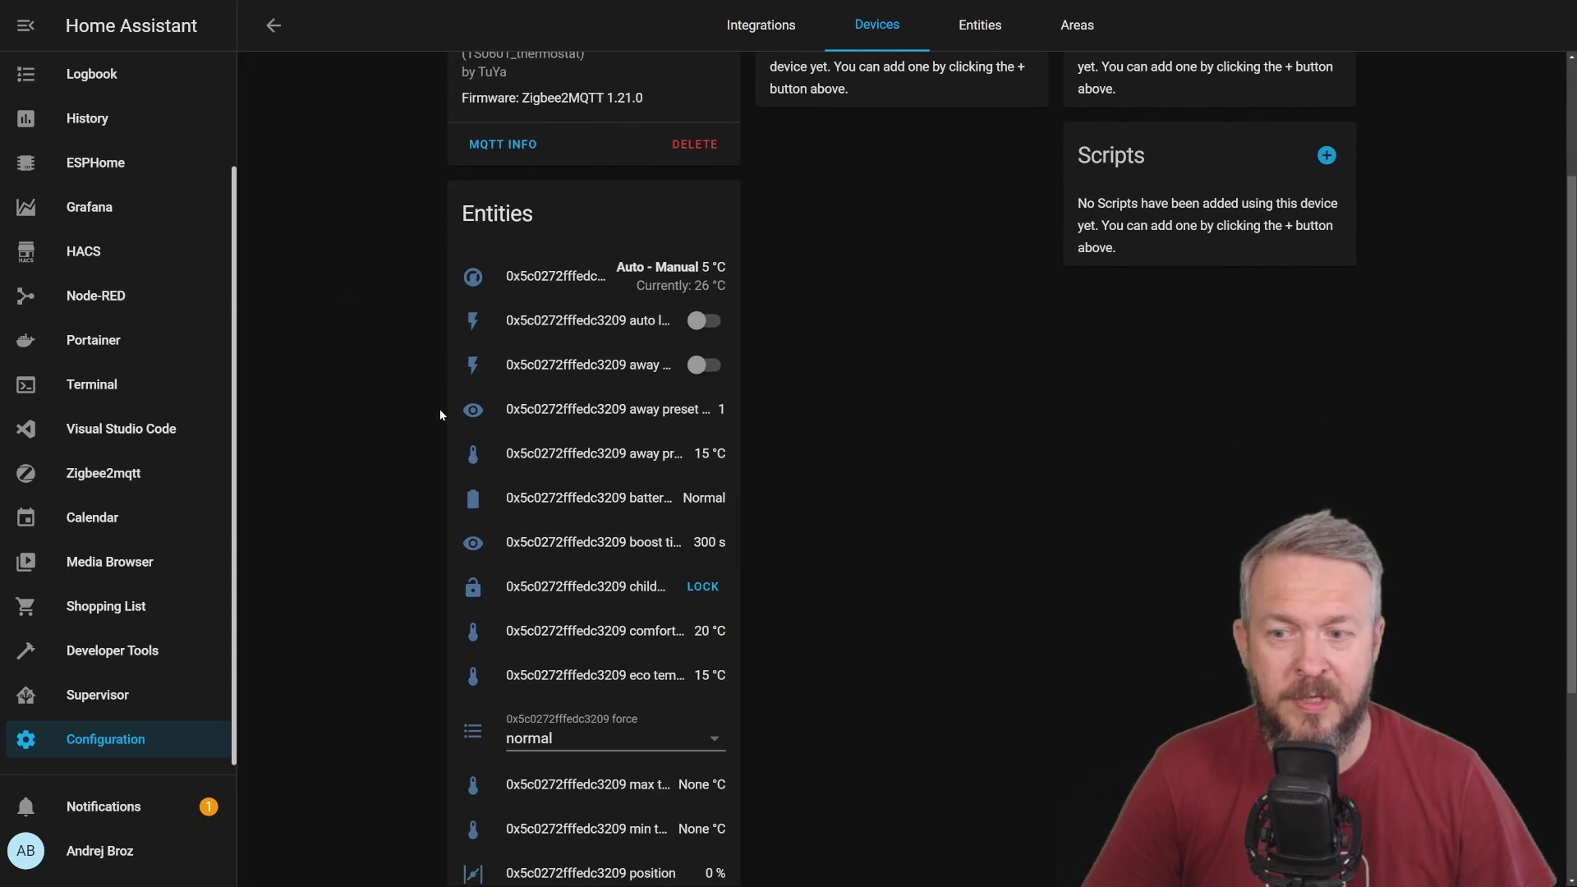
scroll(845, 401, "down", 5)
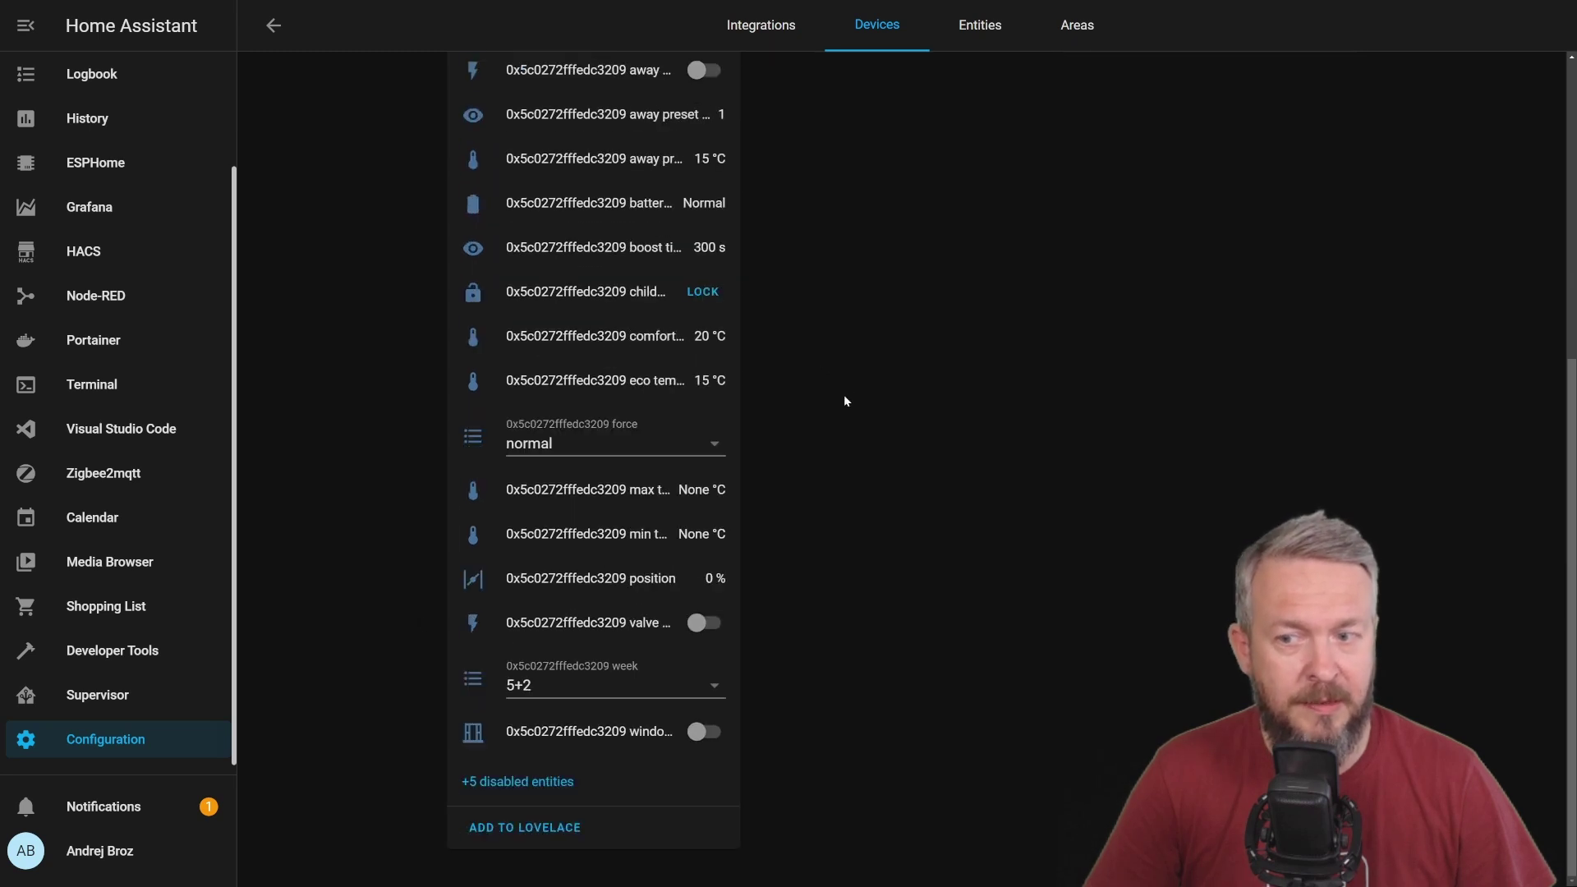
Step: Add the valve's suggested entities card to a chosen dashboard view, then return to the Overview
left_click(520, 832)
scroll(750, 801, "down", 3)
scroll(750, 801, "down", 1)
left_click(735, 642)
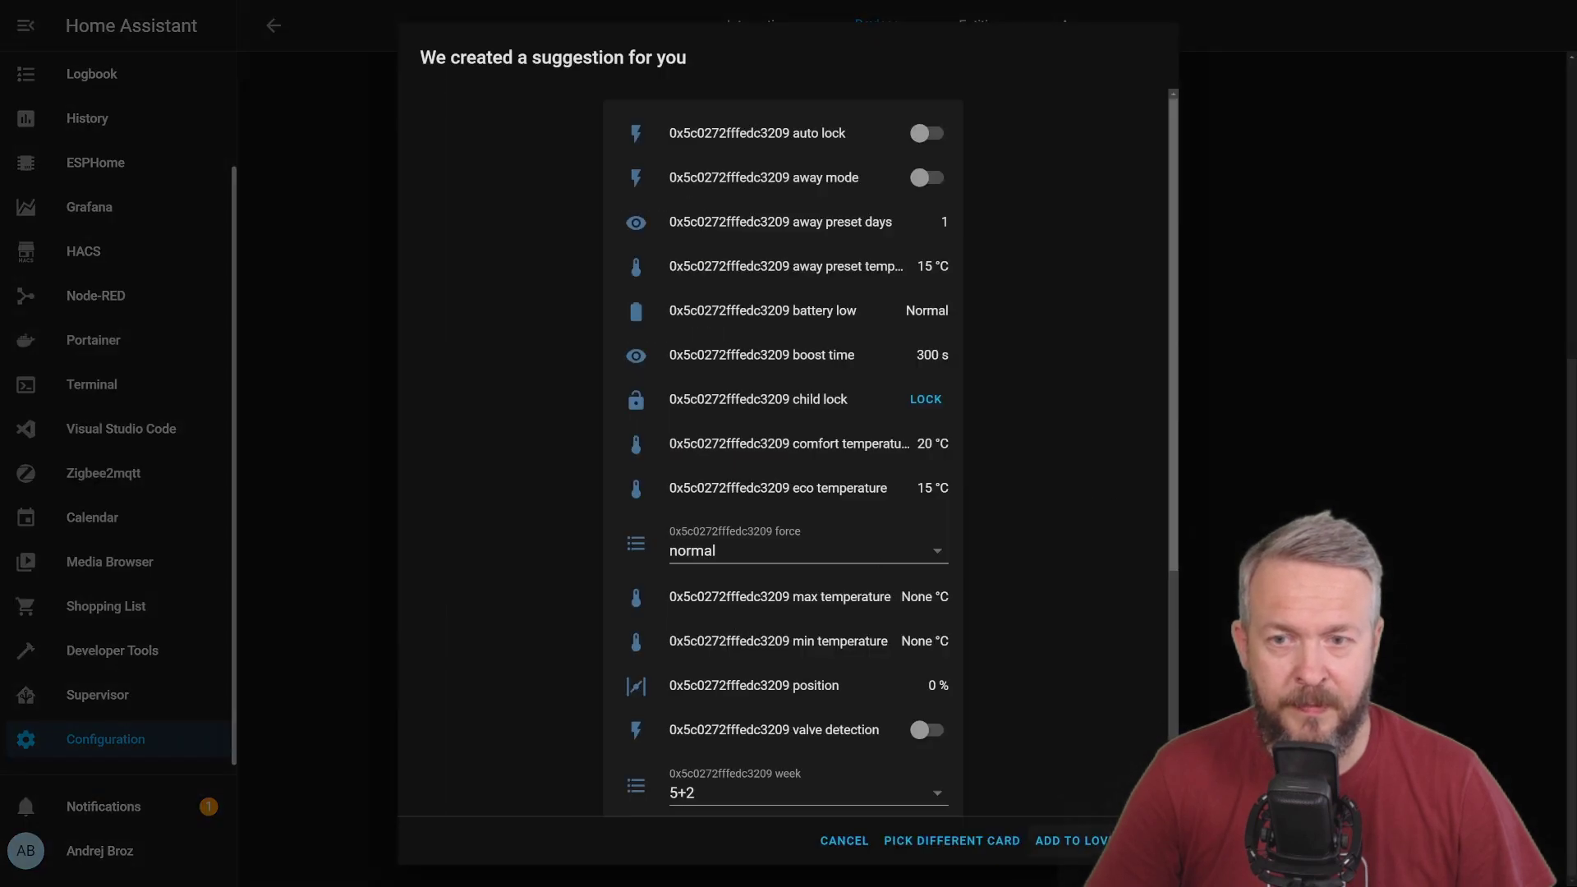
left_click(1072, 840)
scroll(98, 247, "up", 2)
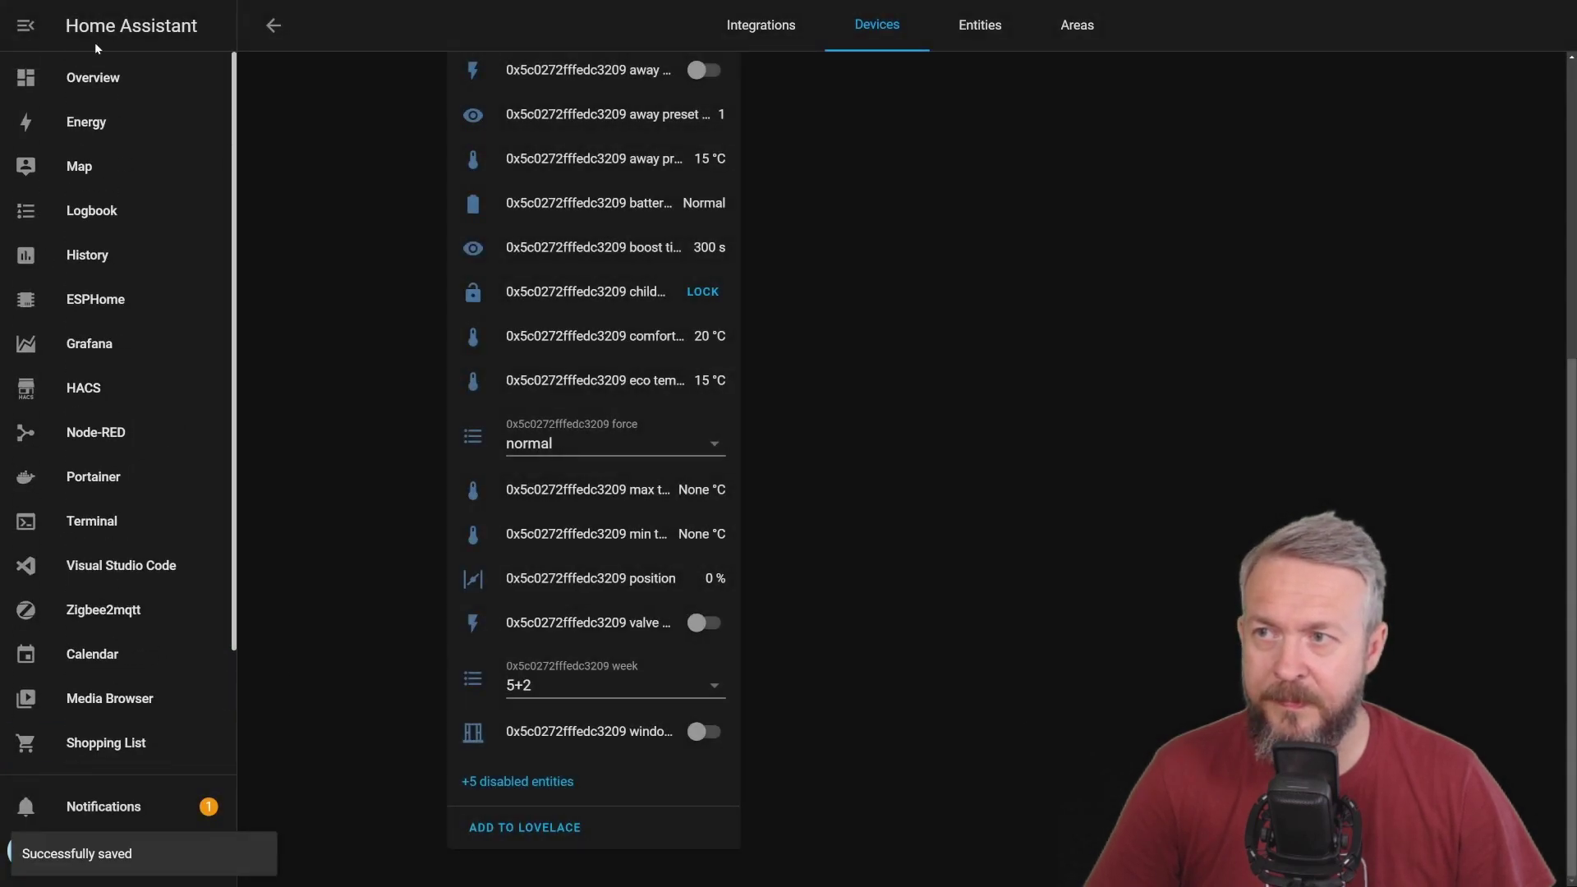
left_click(95, 74)
Step: Scroll to the valve's 0x5c0272… entities and toggle its auto lock switch, ending with it off
scroll(1150, 417, "down", 10)
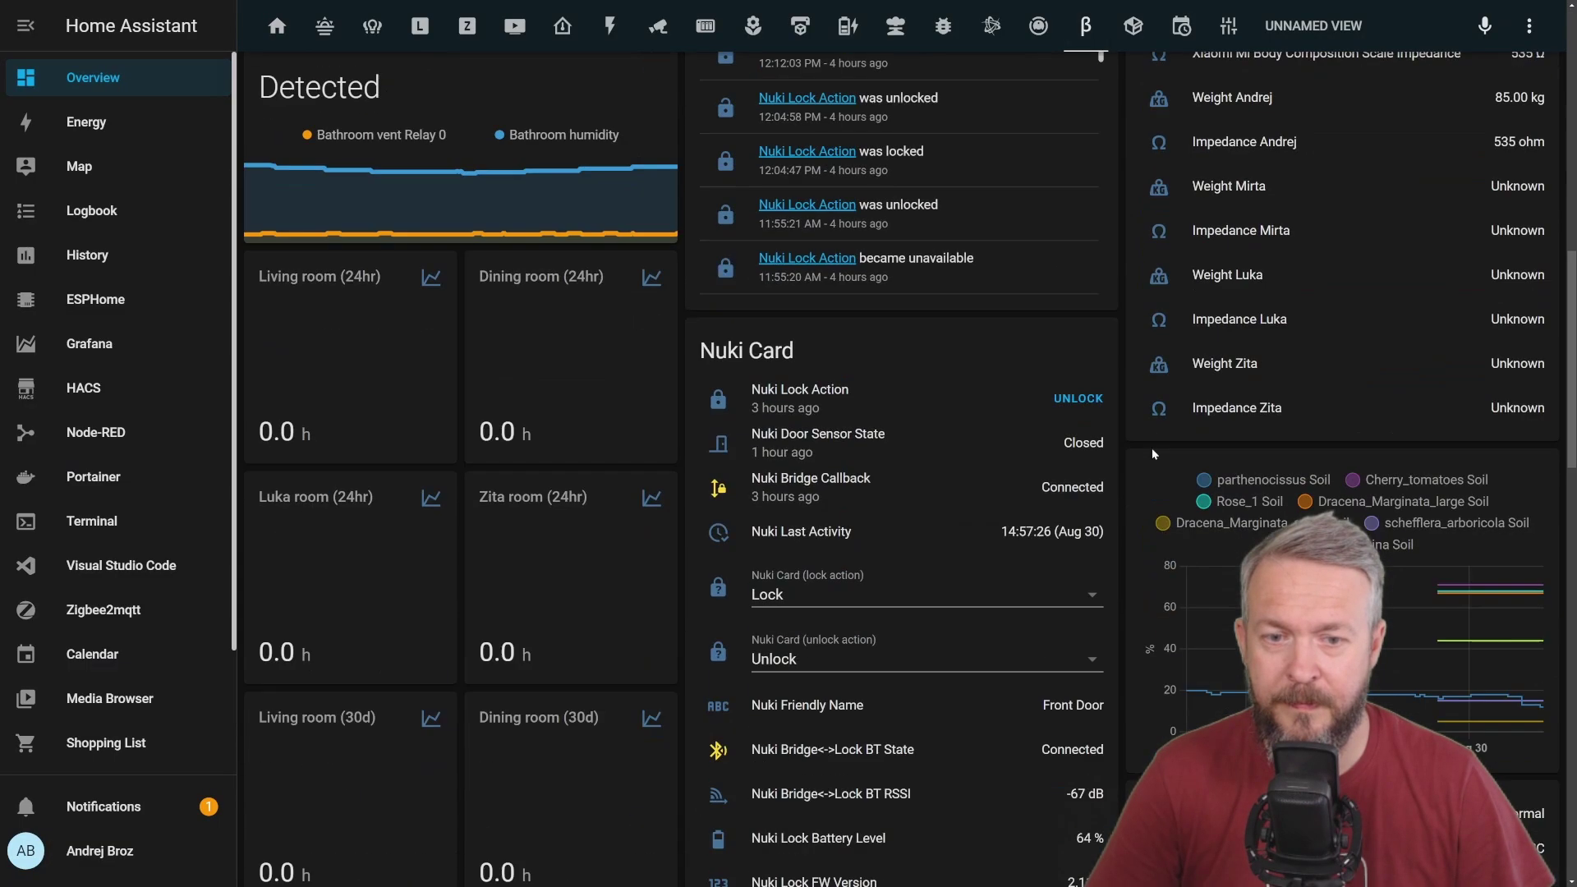
scroll(1150, 452, "down", 15)
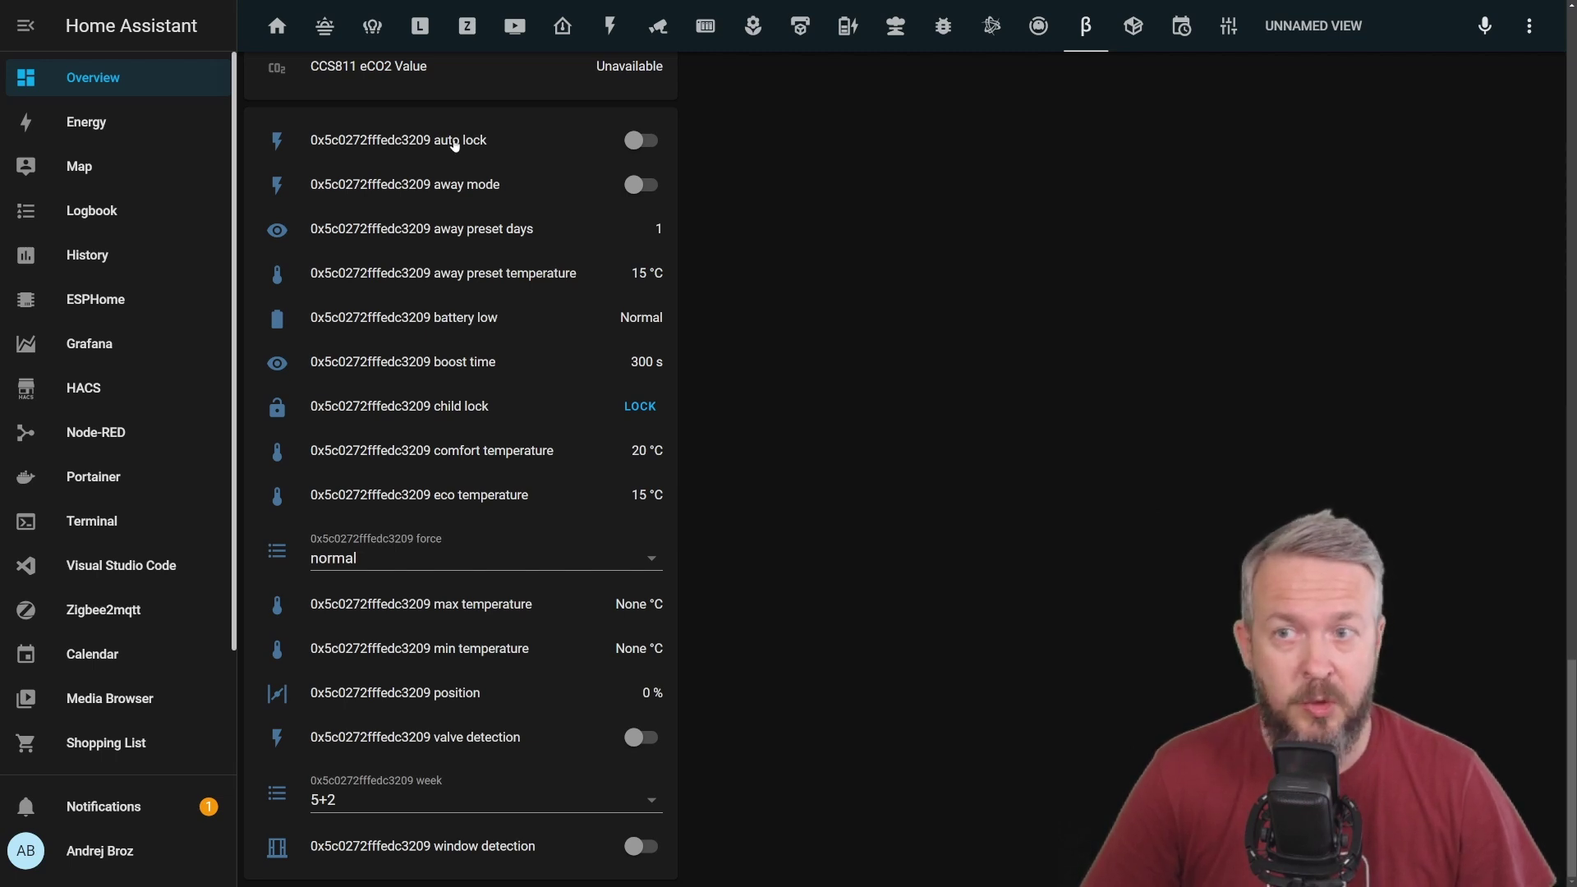
left_click(629, 142)
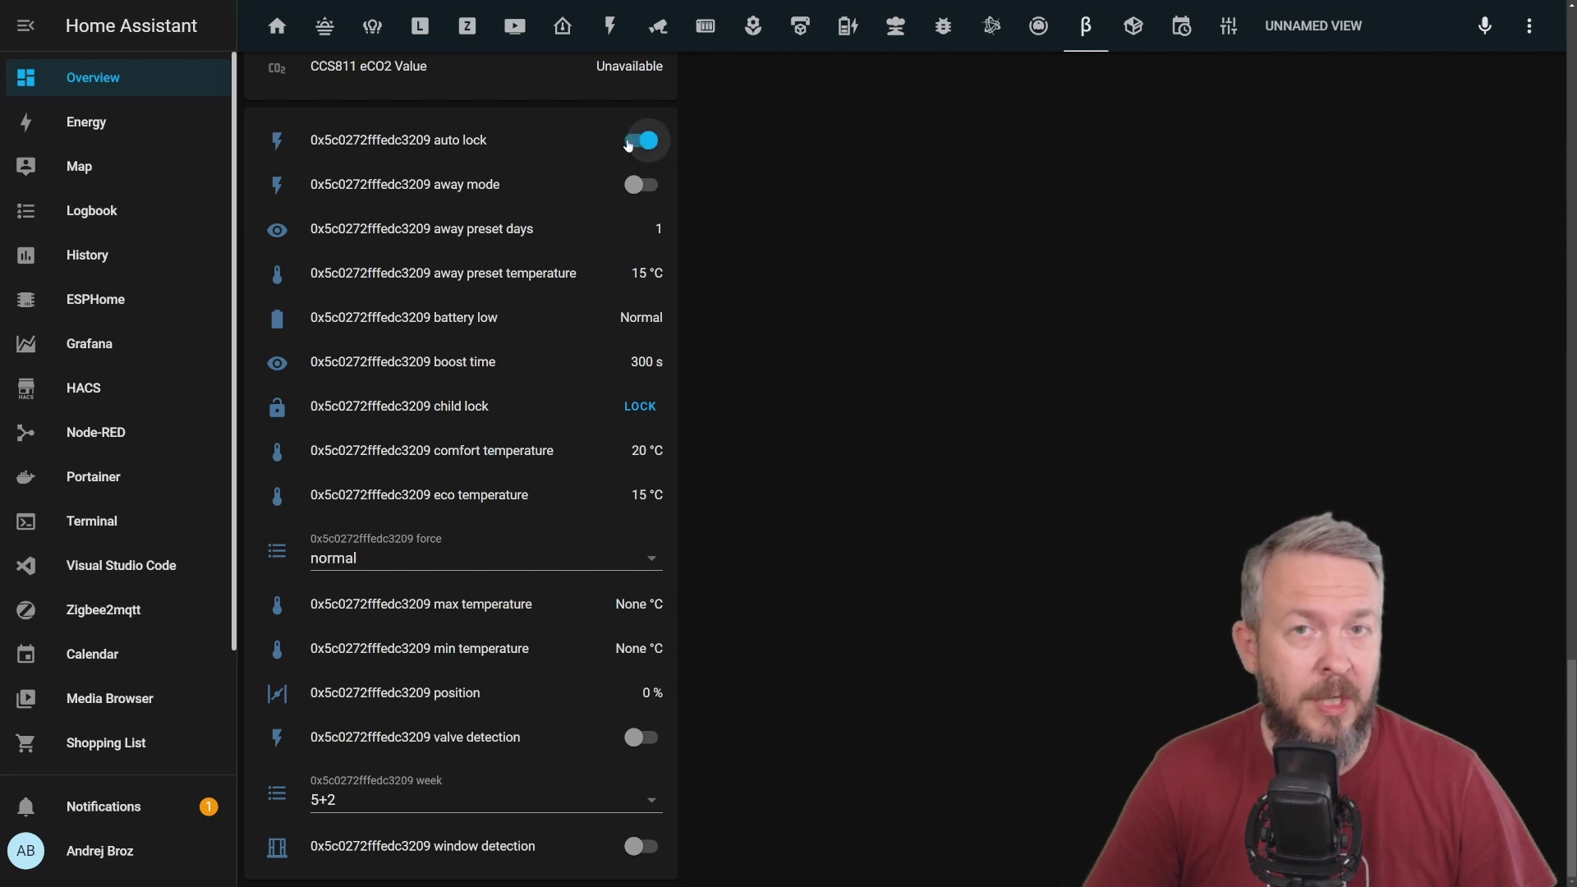
left_click(629, 145)
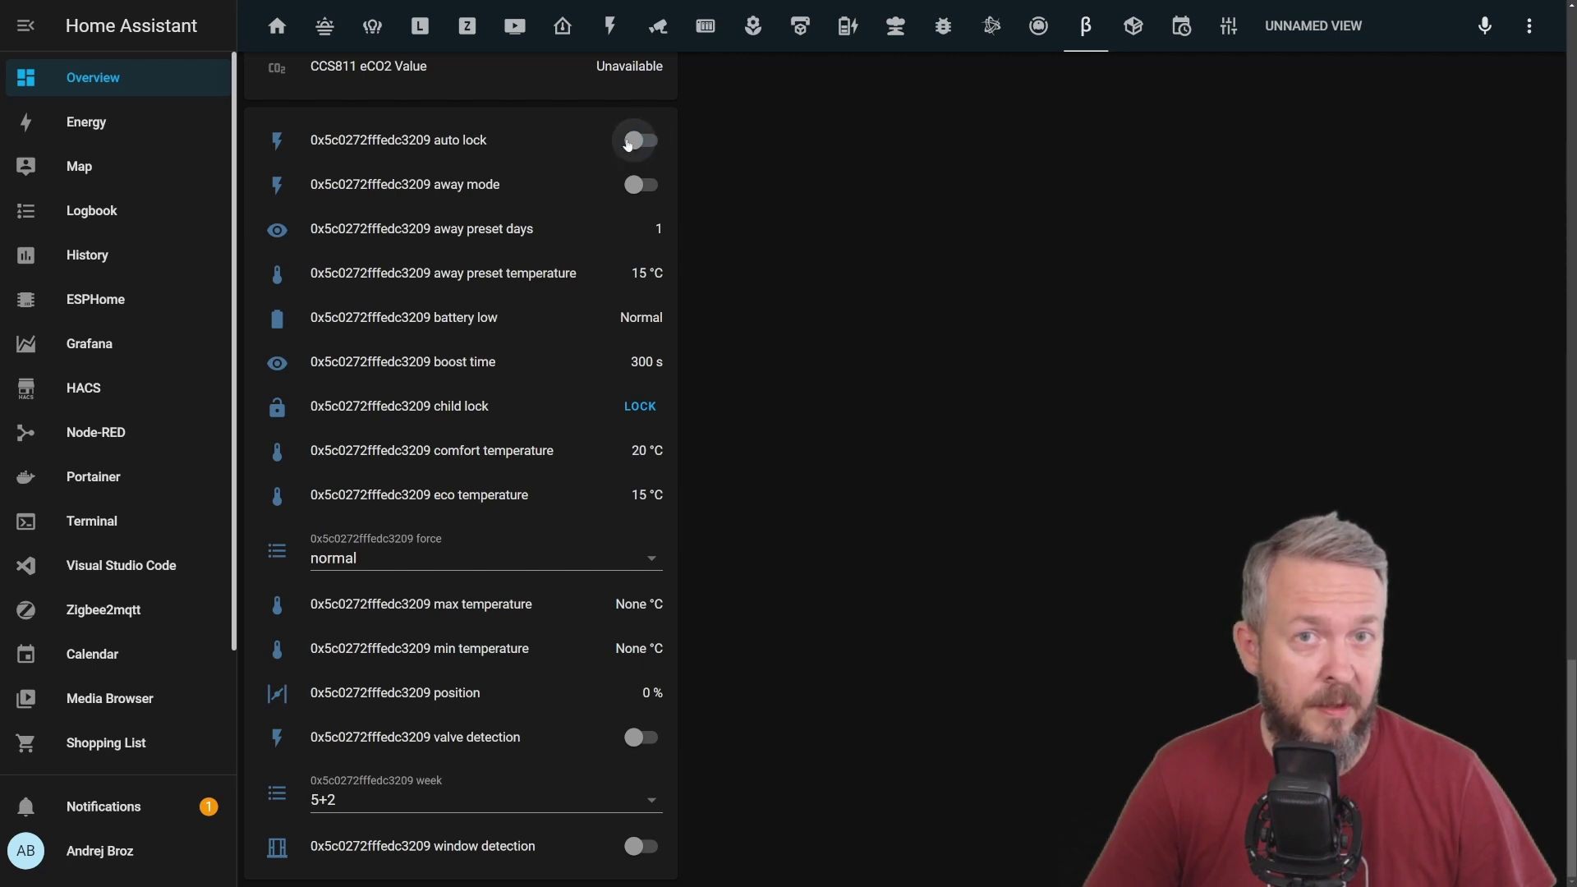
left_click(629, 145)
Step: Toggle the valve's away mode on and off twice, leaving it off
left_click(650, 185)
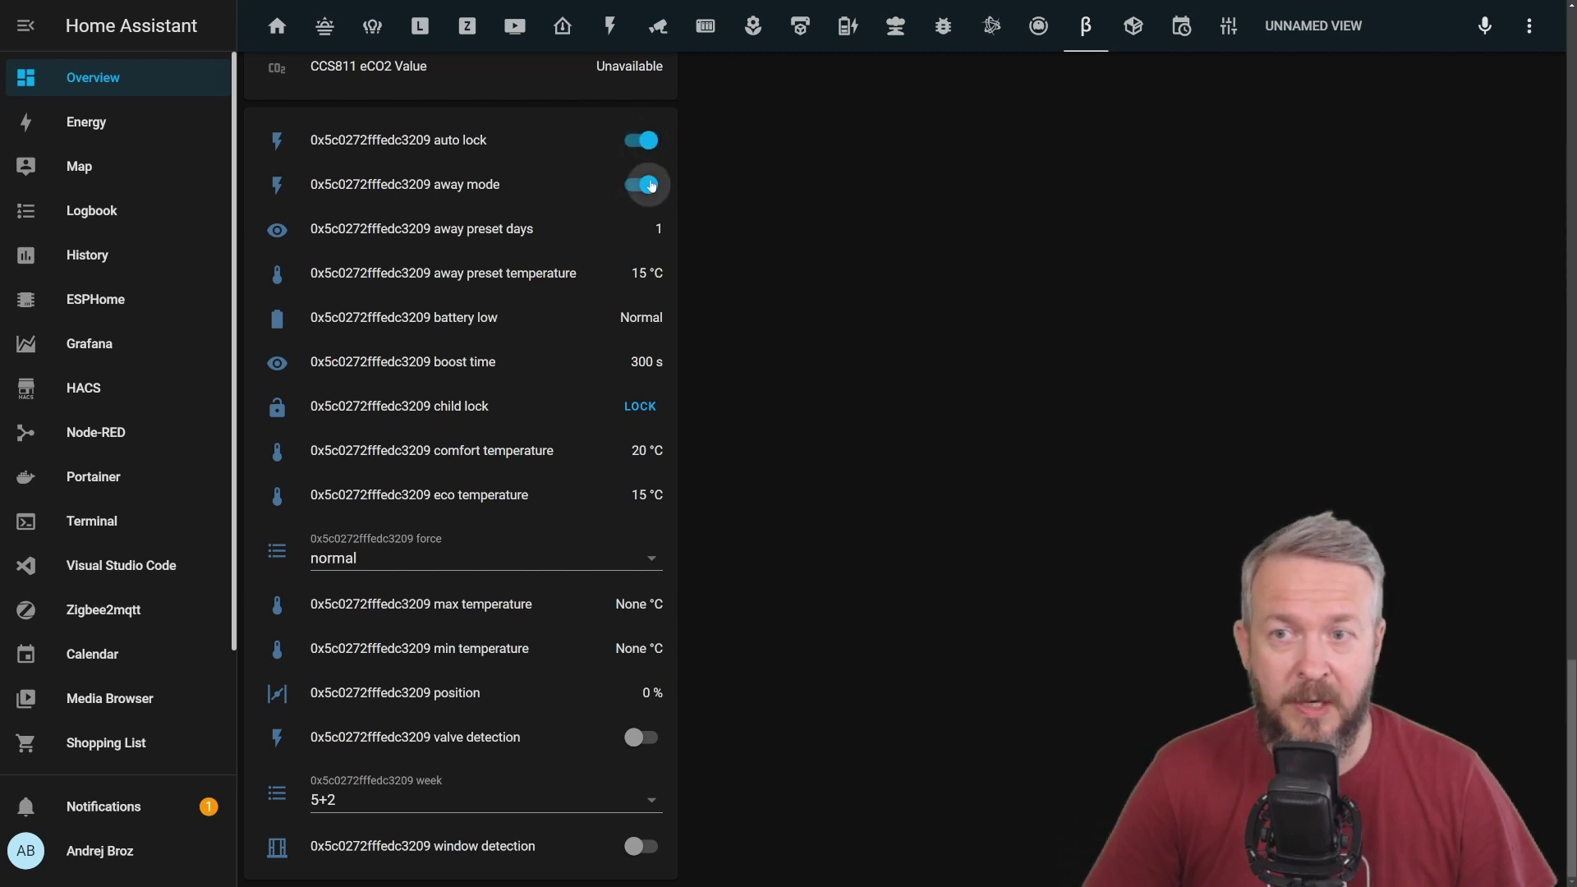
left_click(650, 185)
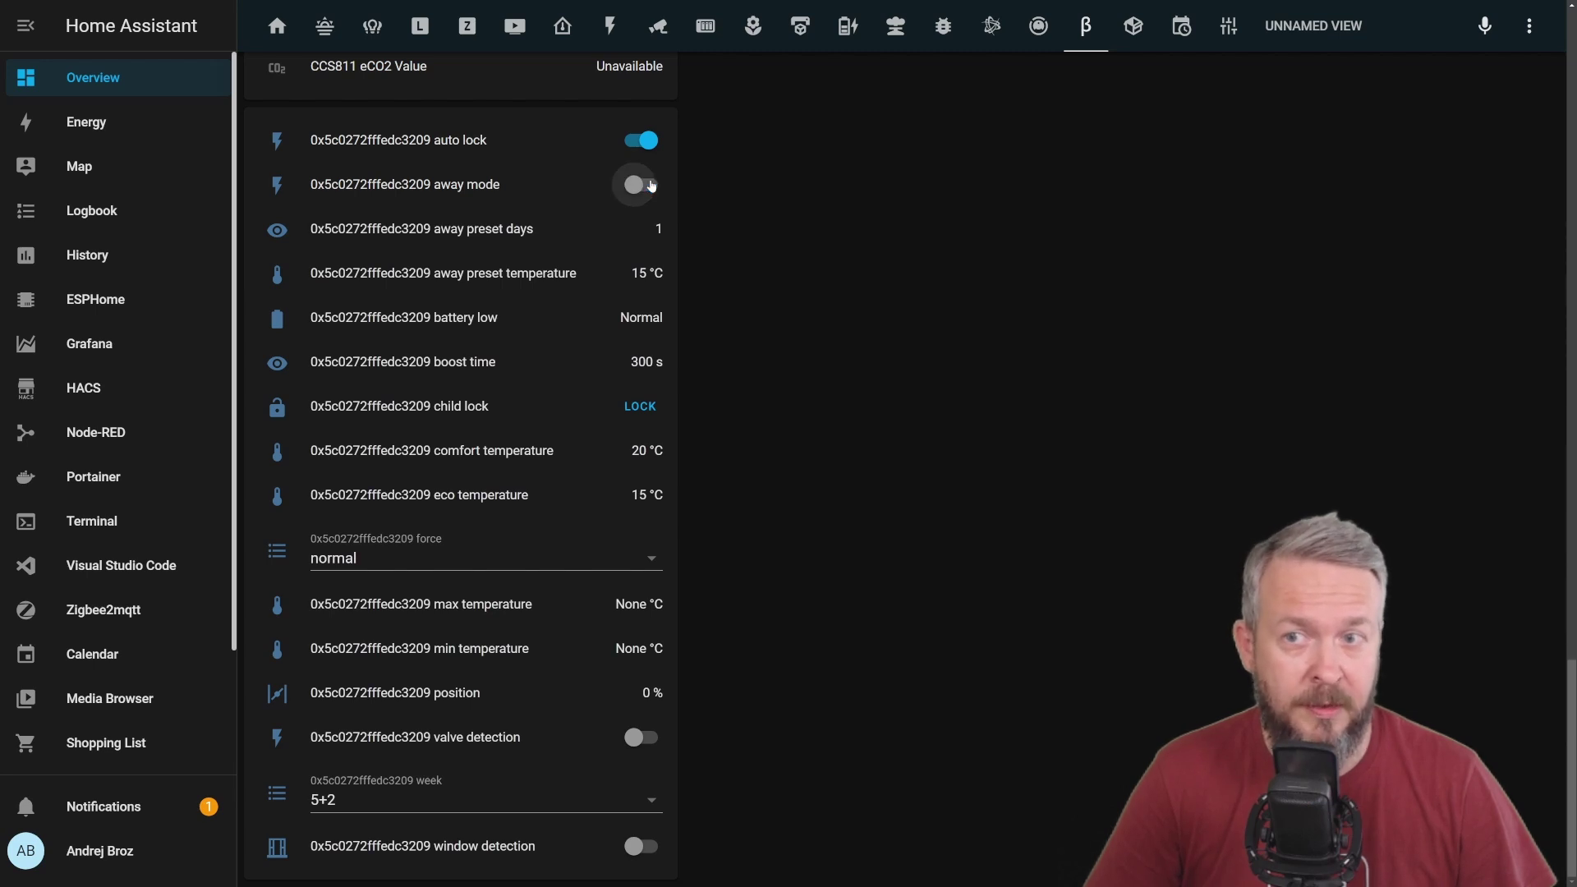
left_click(651, 184)
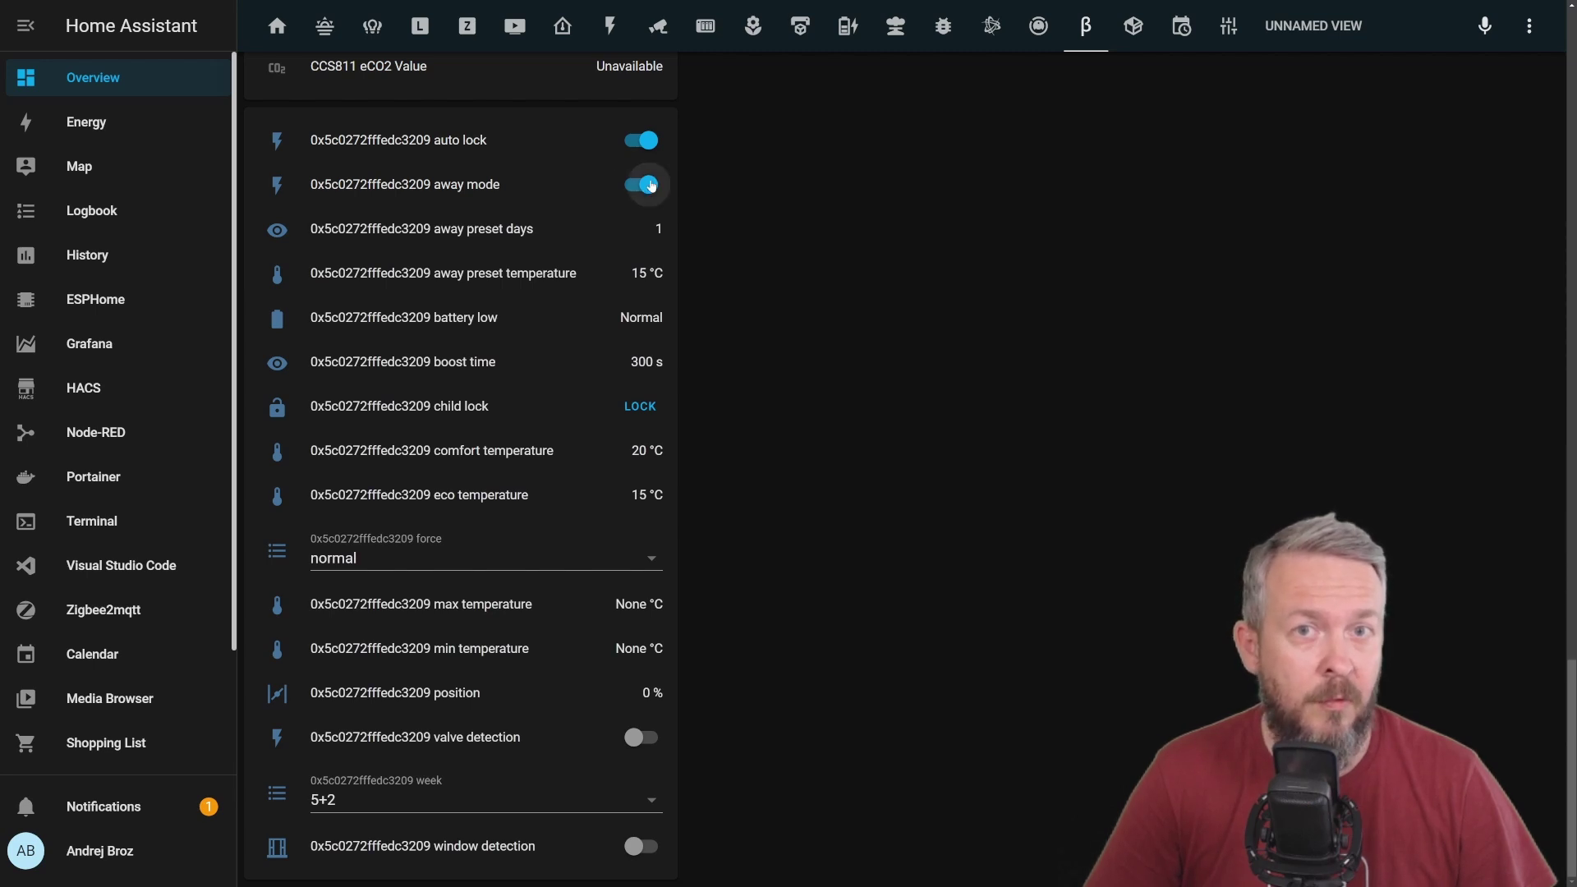
left_click(650, 185)
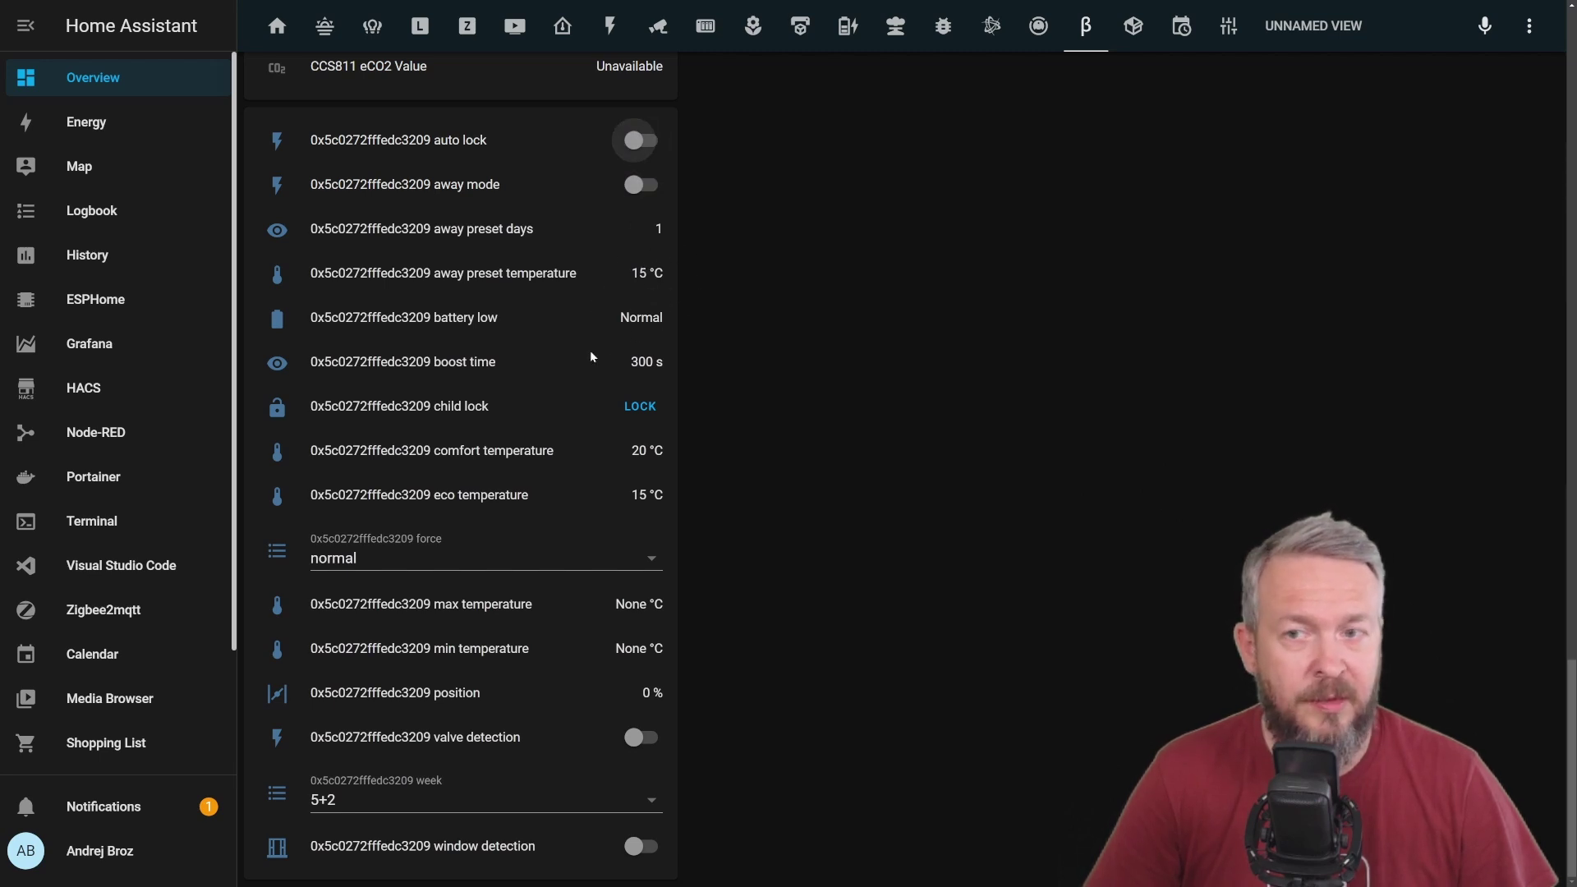
Step: Lock and then unlock the valve's child lock, and keep force set to normal
left_click(638, 406)
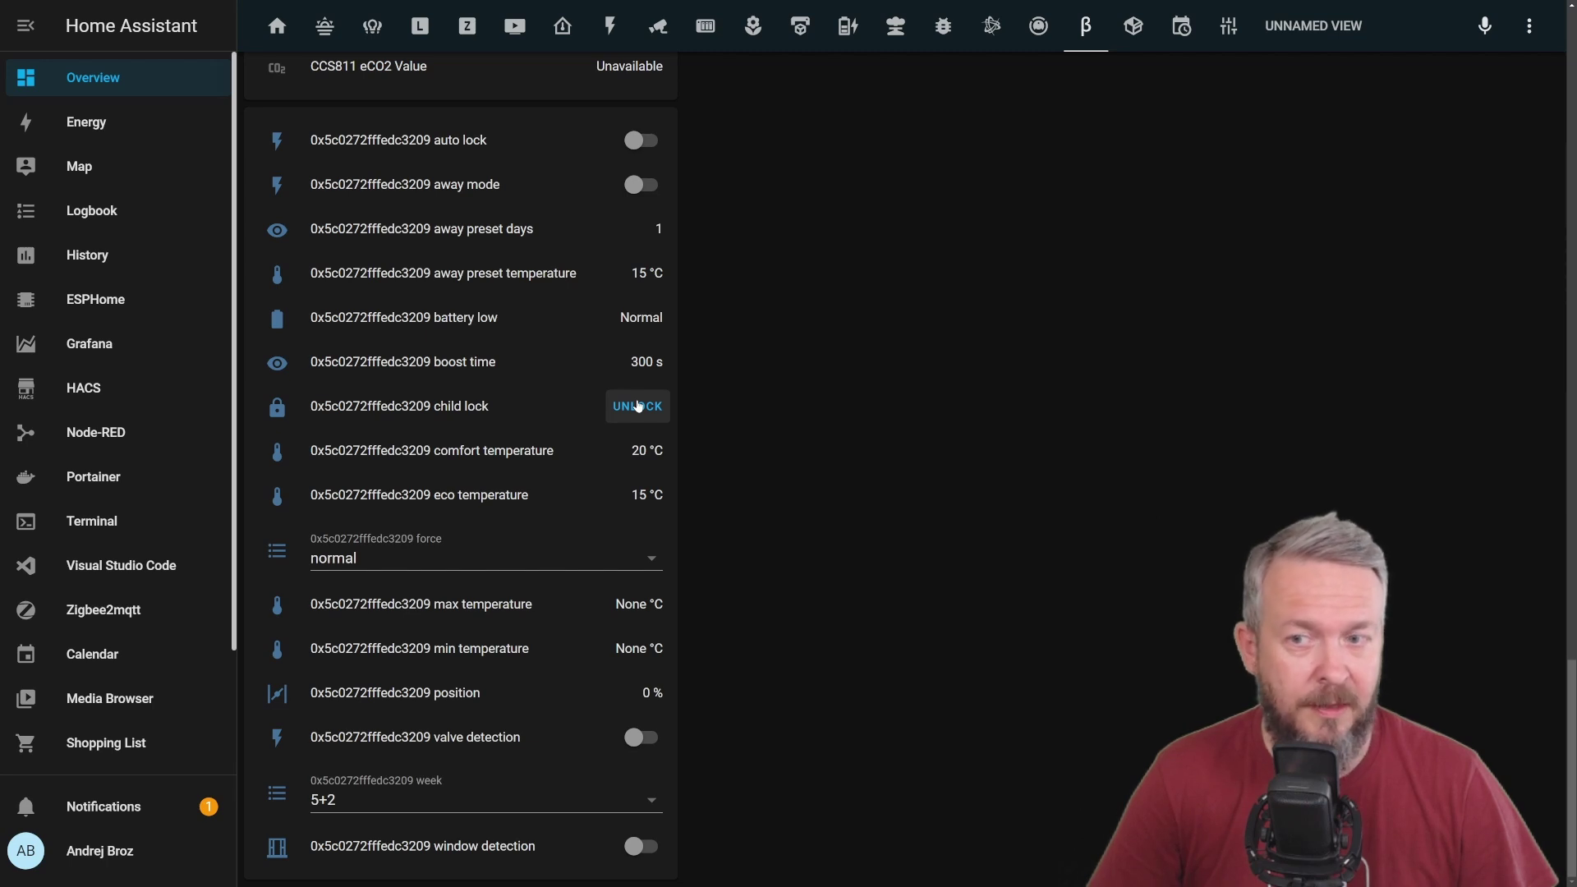
left_click(639, 406)
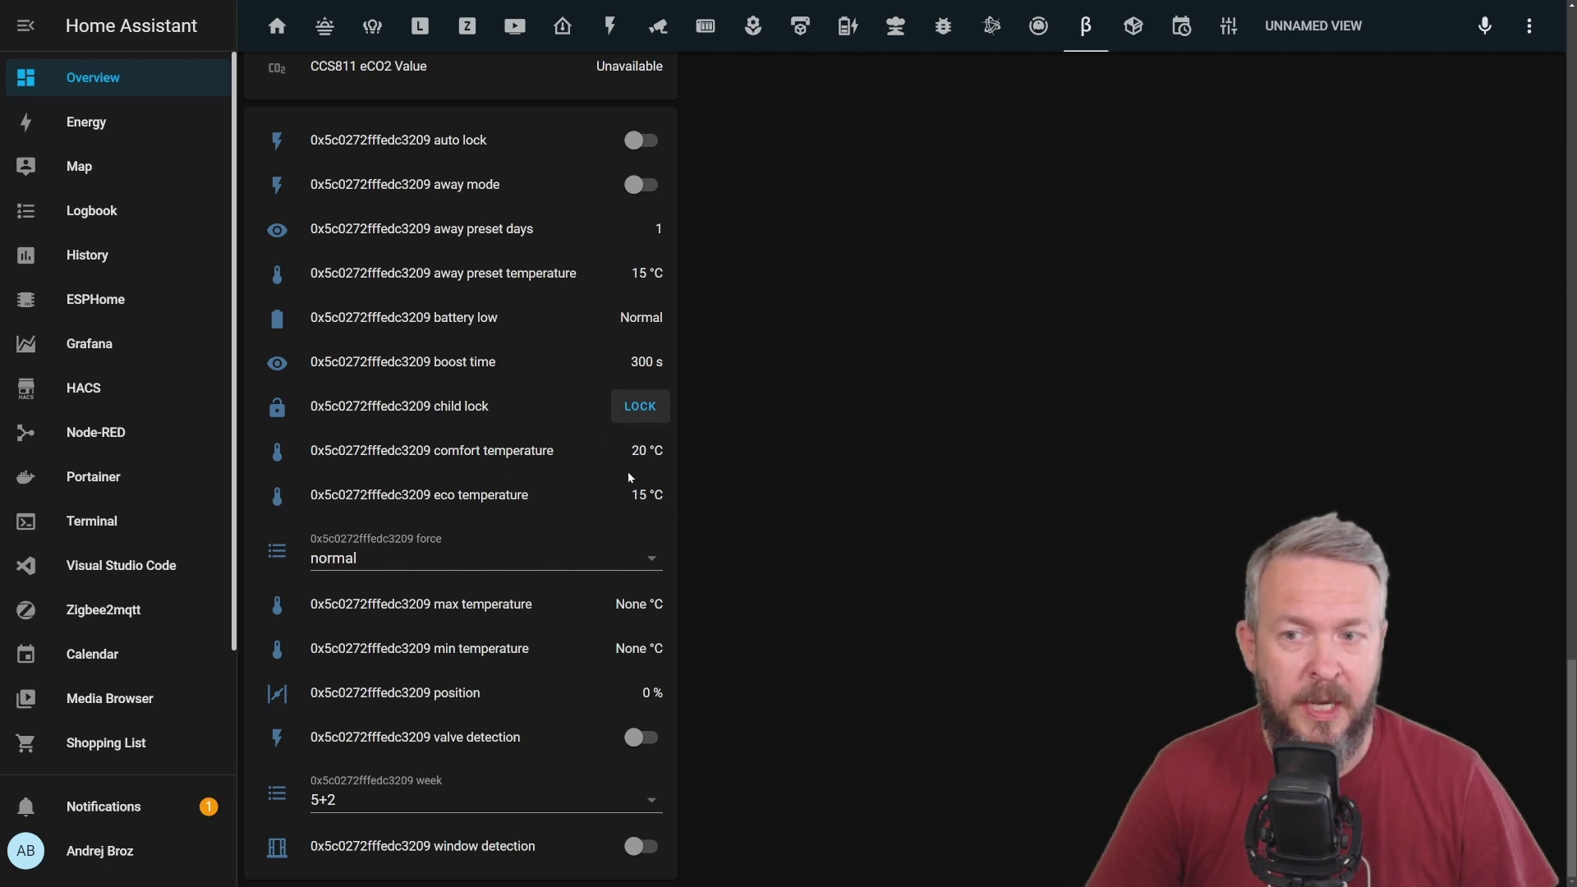
left_click(649, 561)
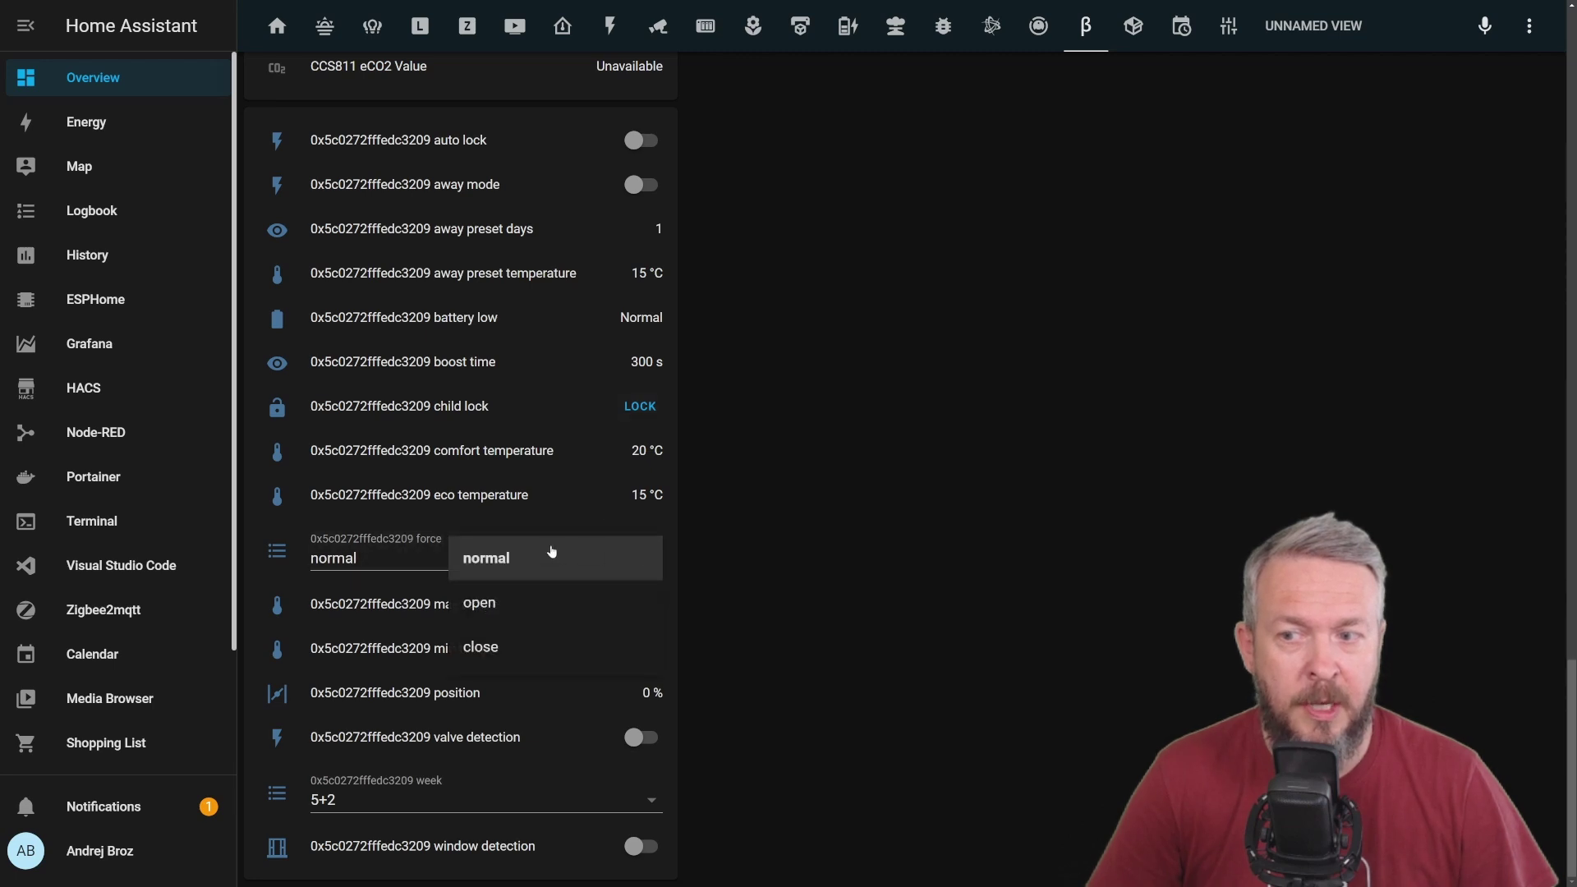
left_click(784, 557)
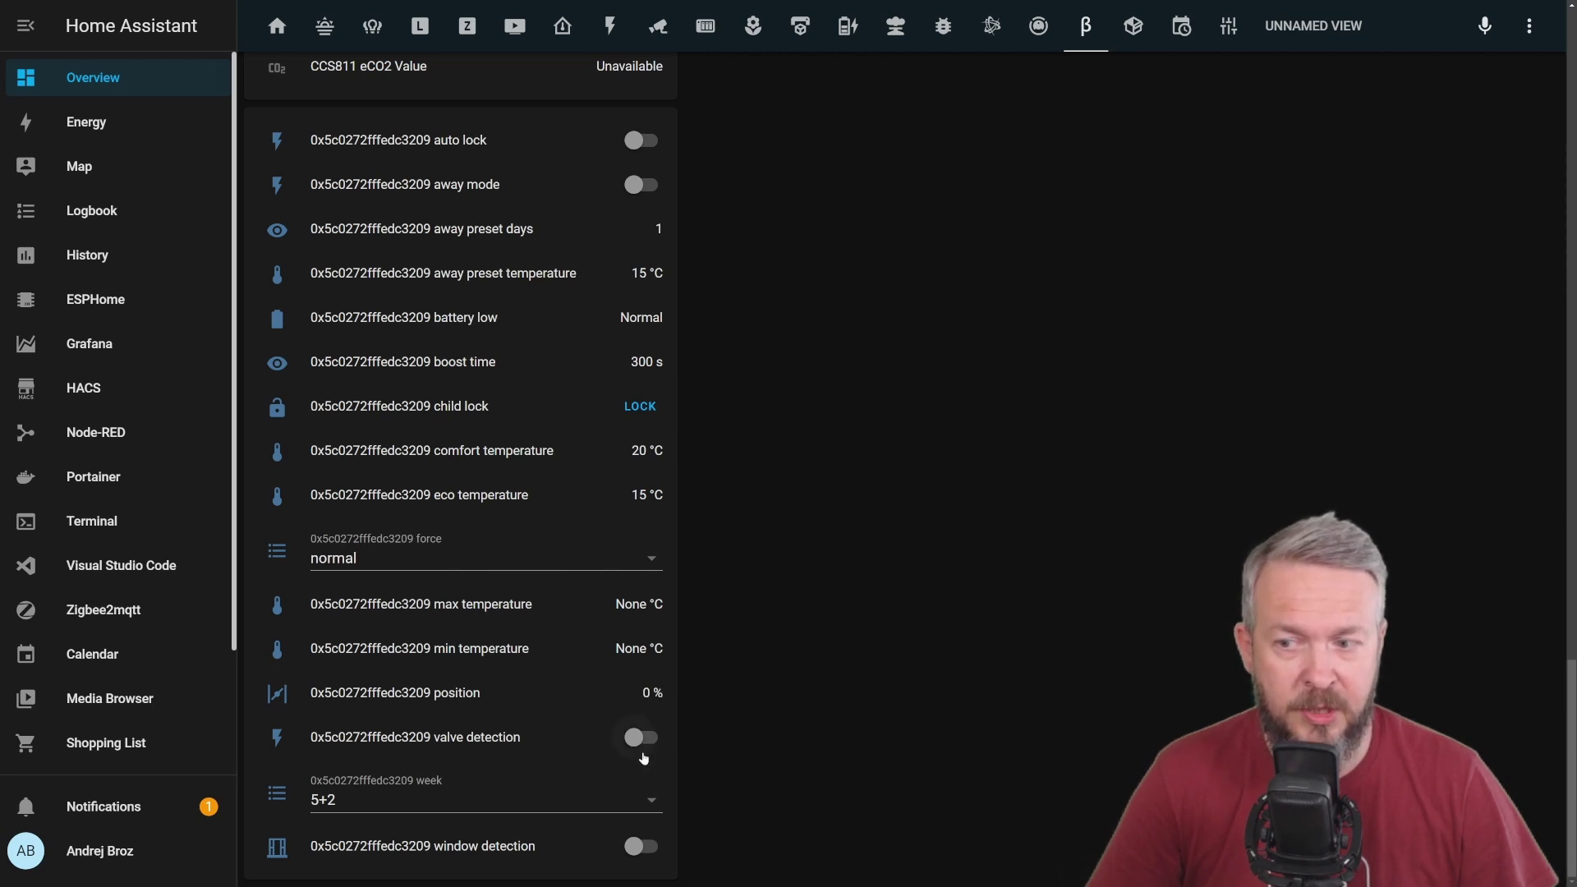
Step: Keep the week schedule at 5+2 and turn window detection on
left_click(649, 801)
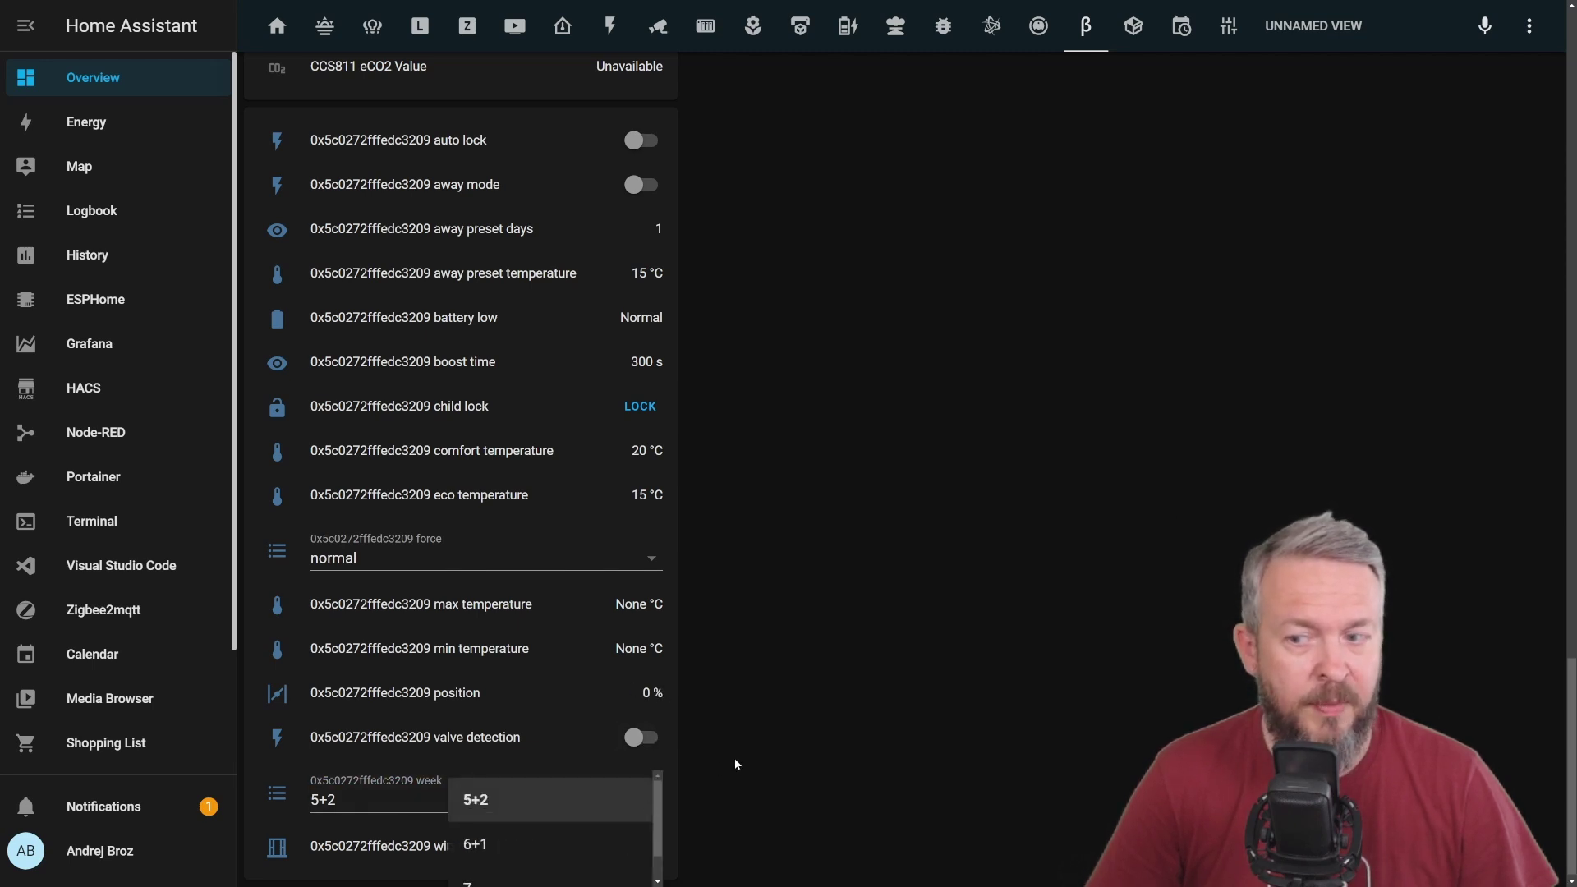
left_click(541, 801)
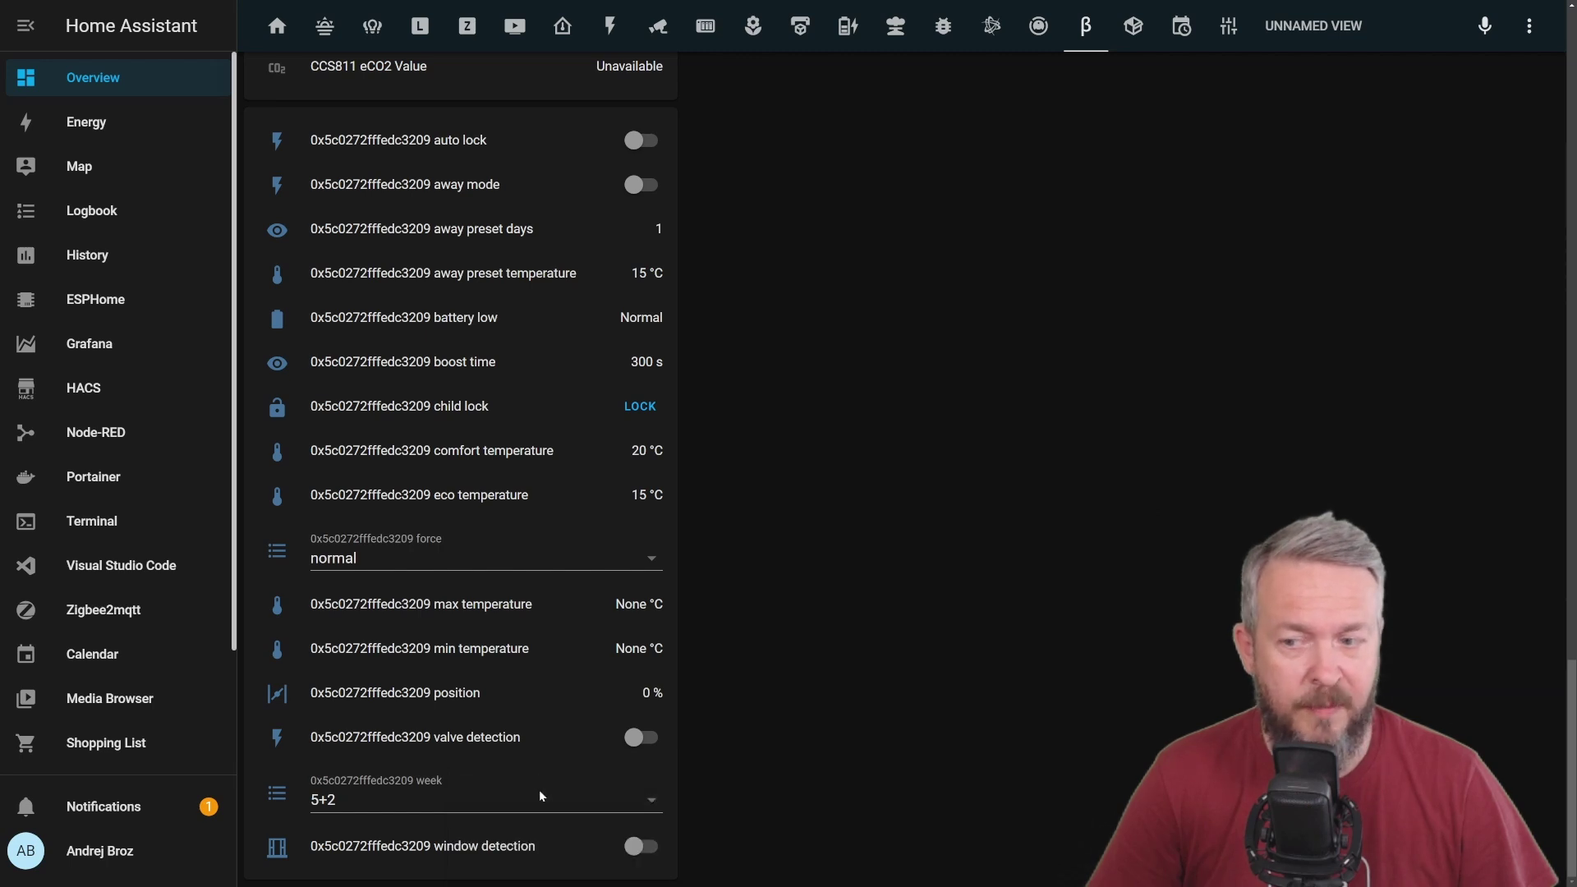
left_click(639, 847)
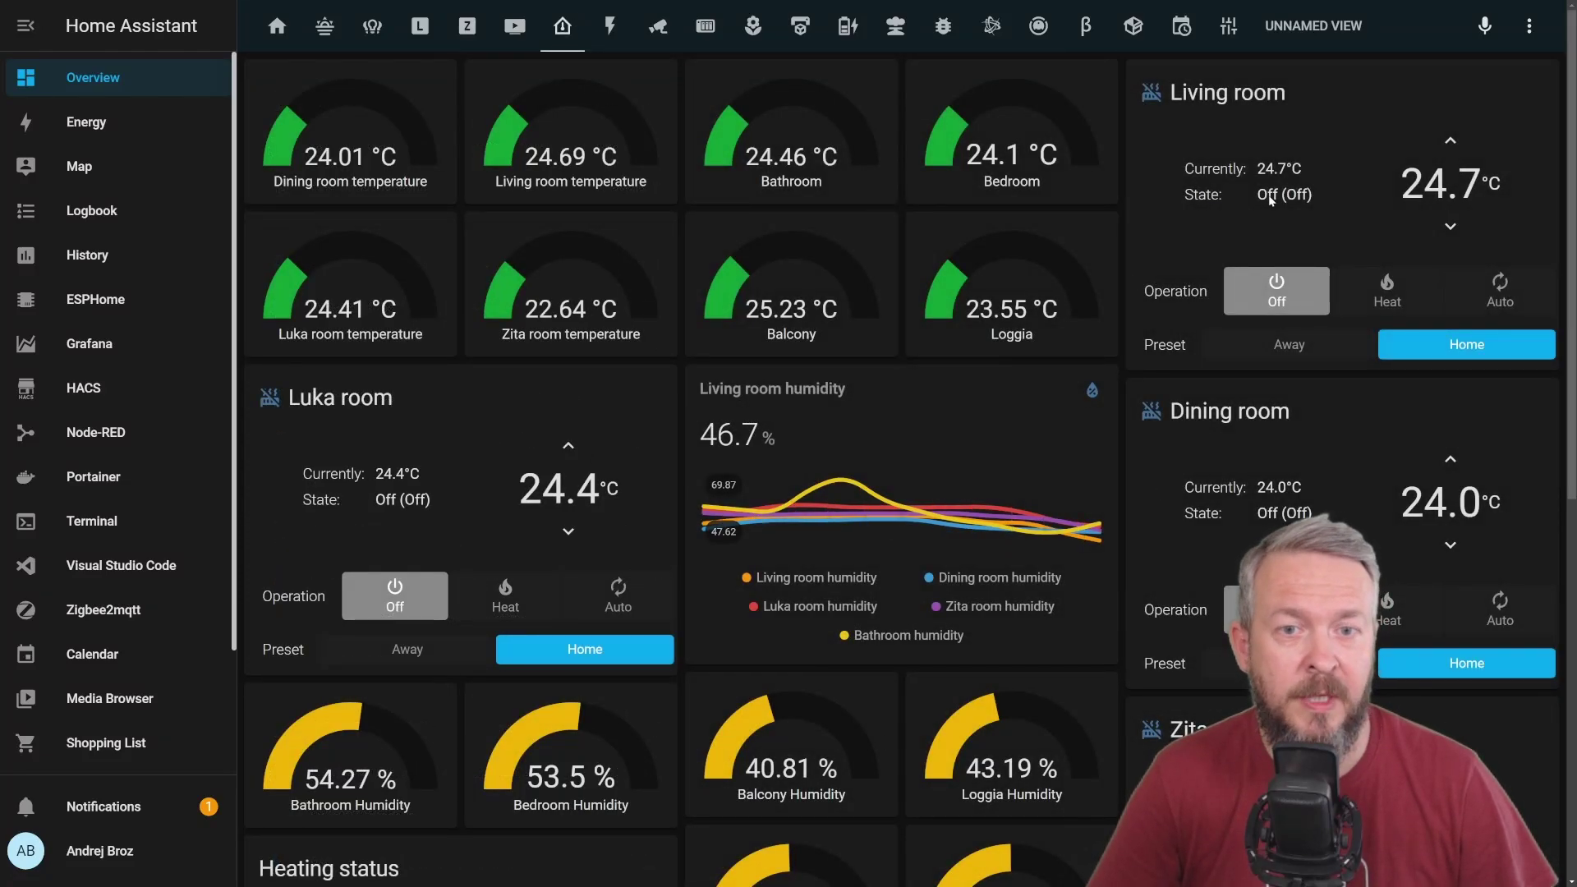
Step: Edit the dashboard and add a Thermostat card, found by searching 'ther'
scroll(1248, 378, "down", 7)
scroll(1239, 423, "up", 7)
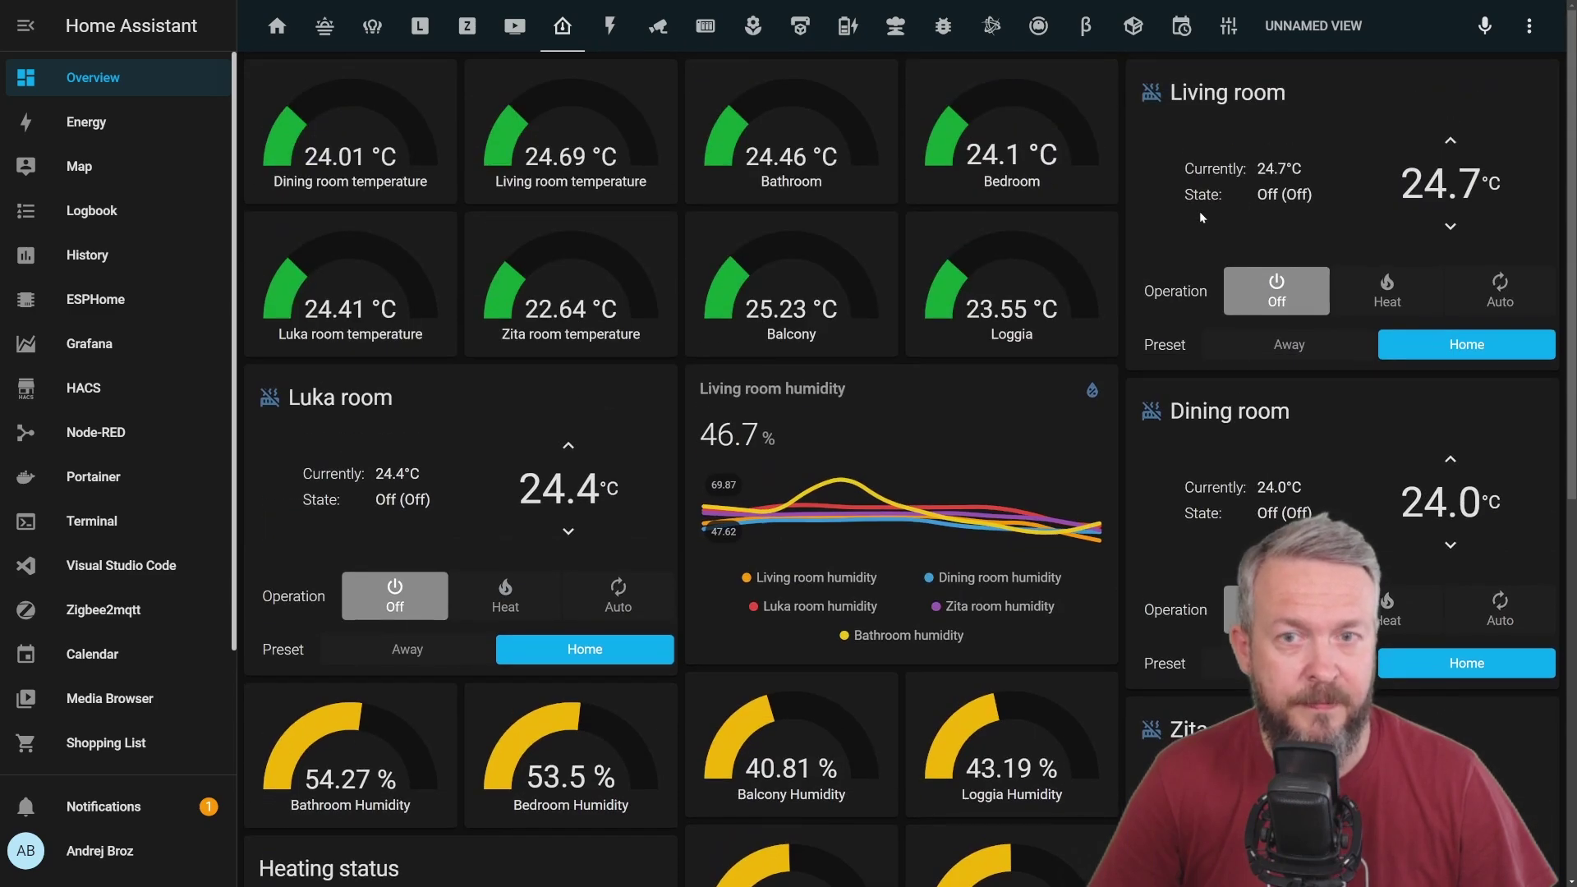
scroll(1131, 358, "down", 3)
scroll(1130, 358, "down", 5)
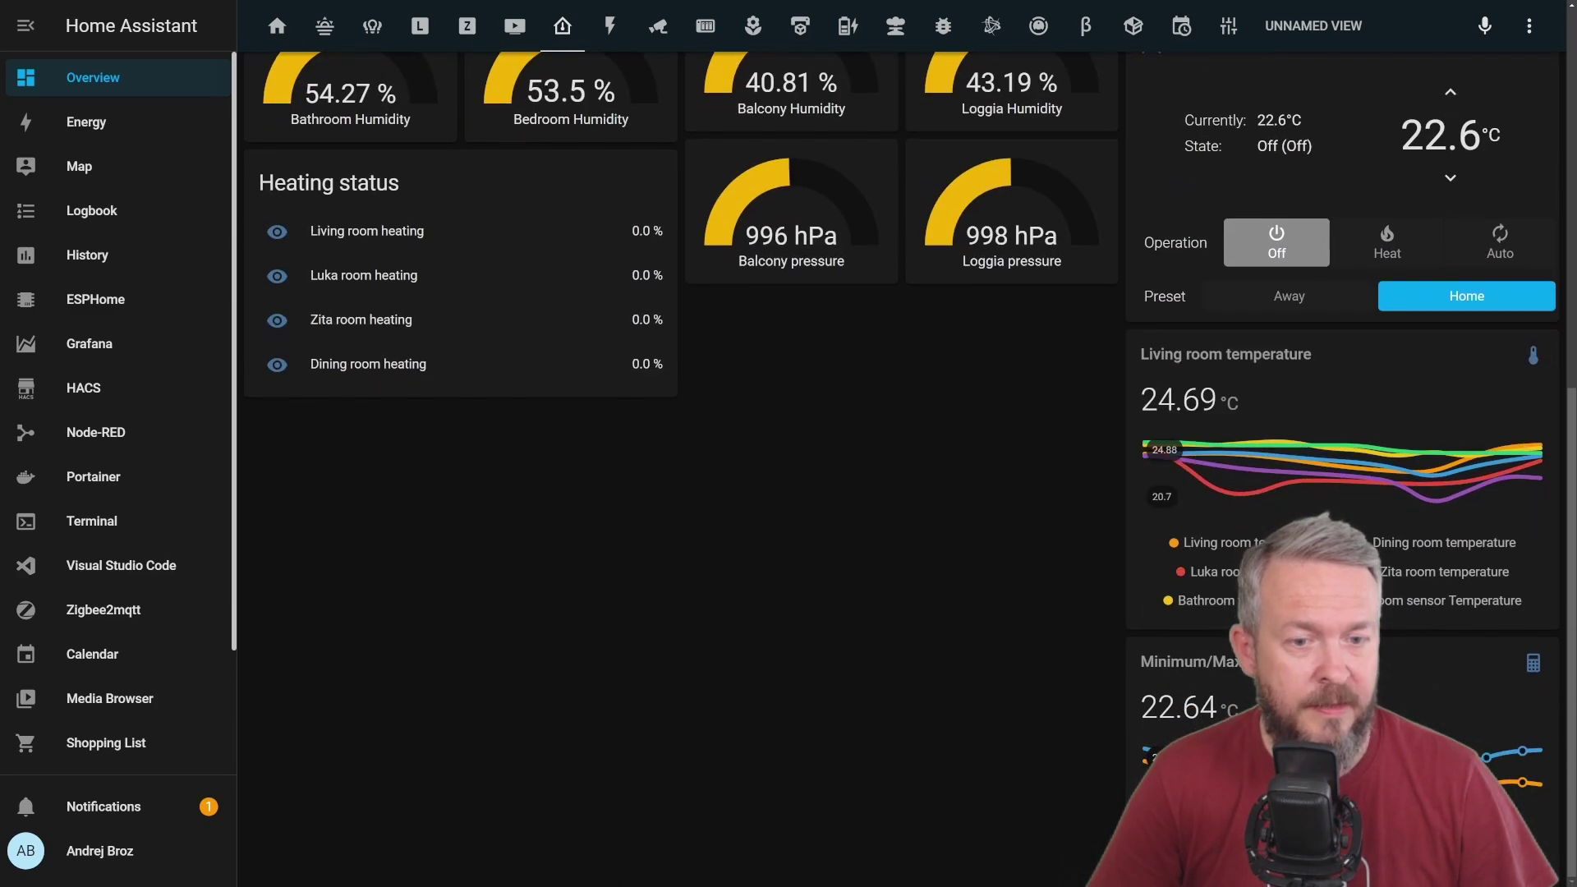
left_click(1529, 26)
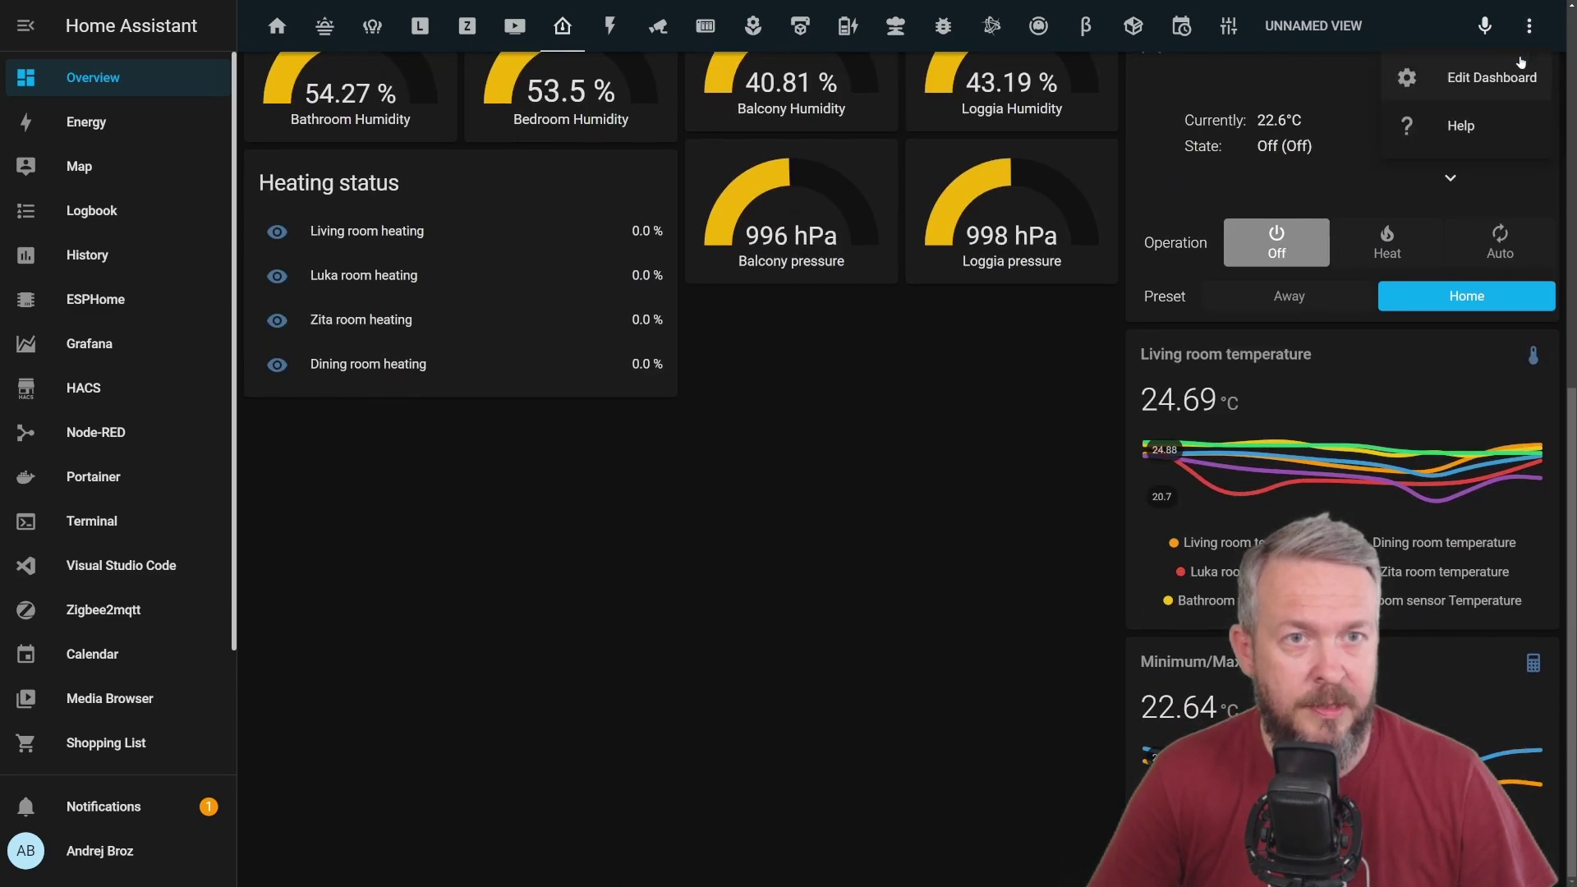
left_click(1491, 77)
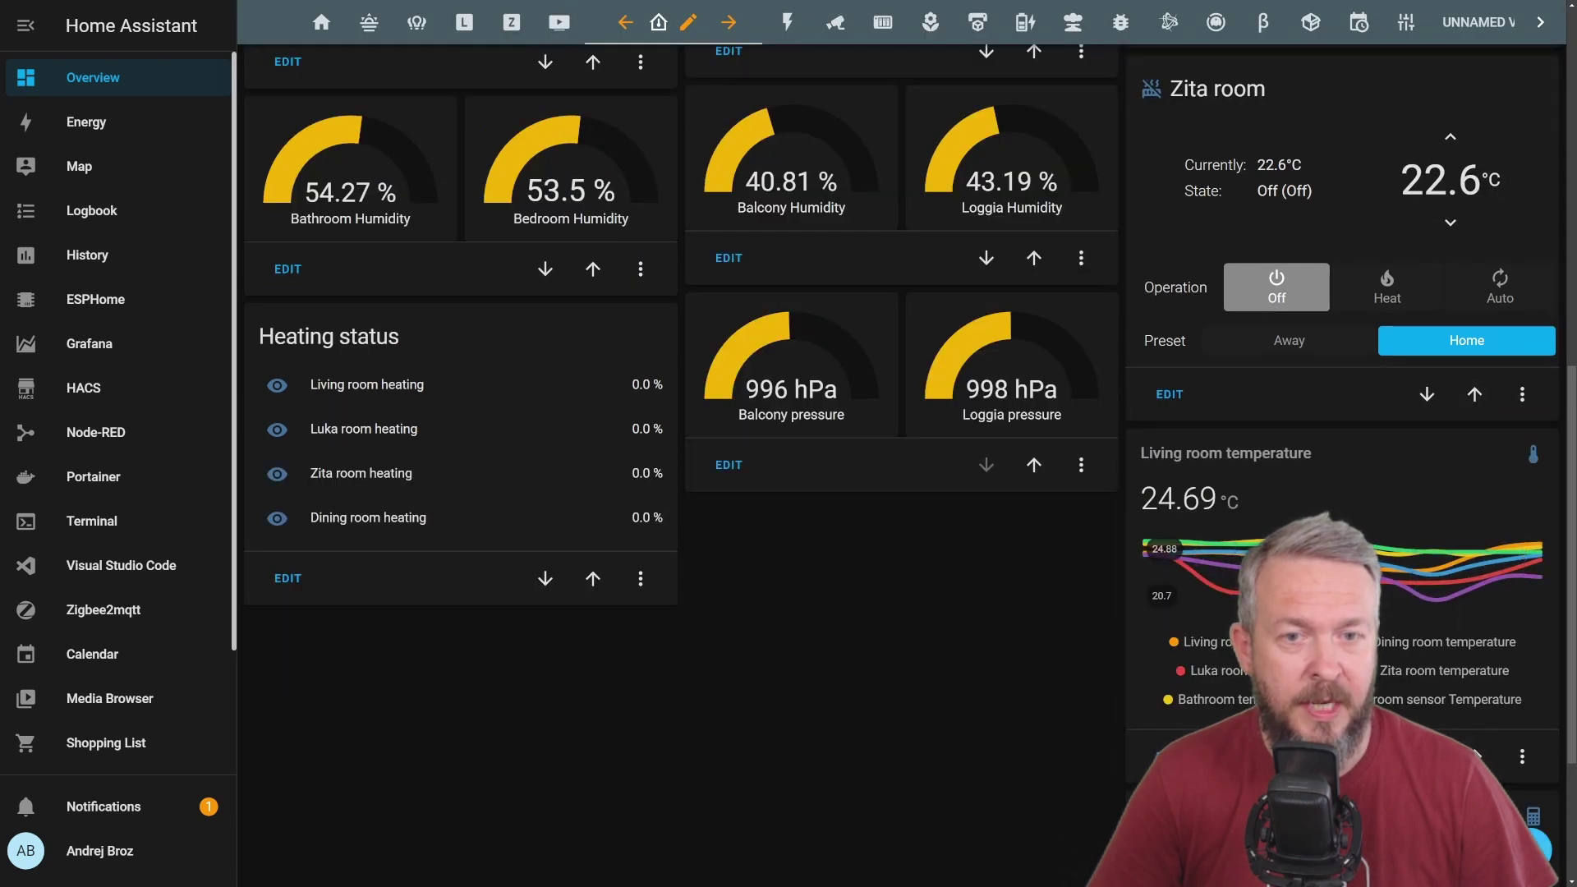
left_click(1520, 851)
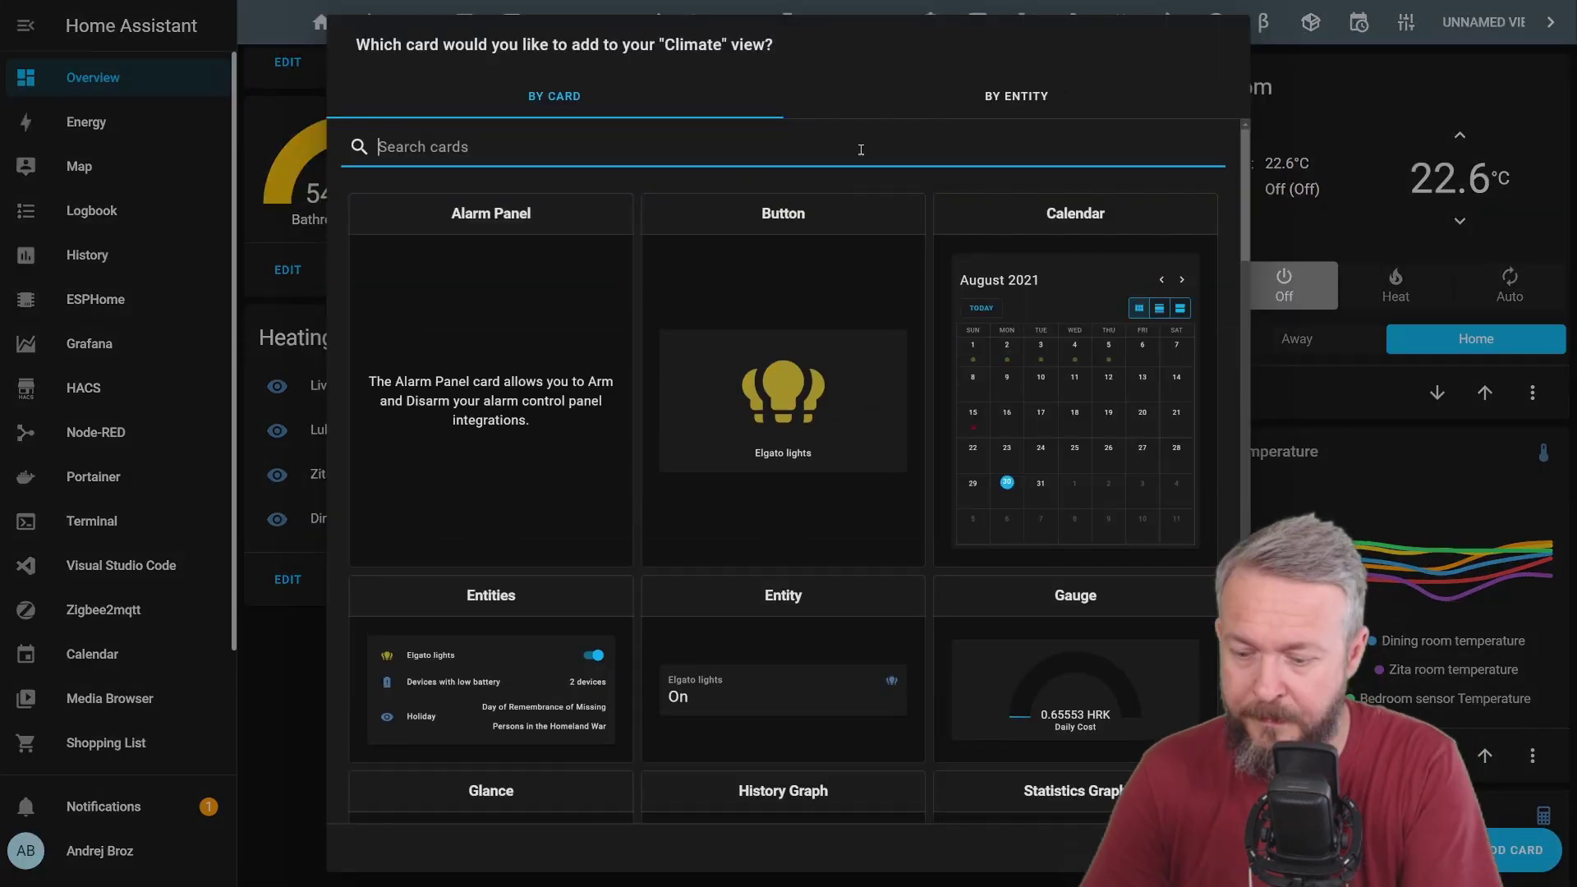
type("ther")
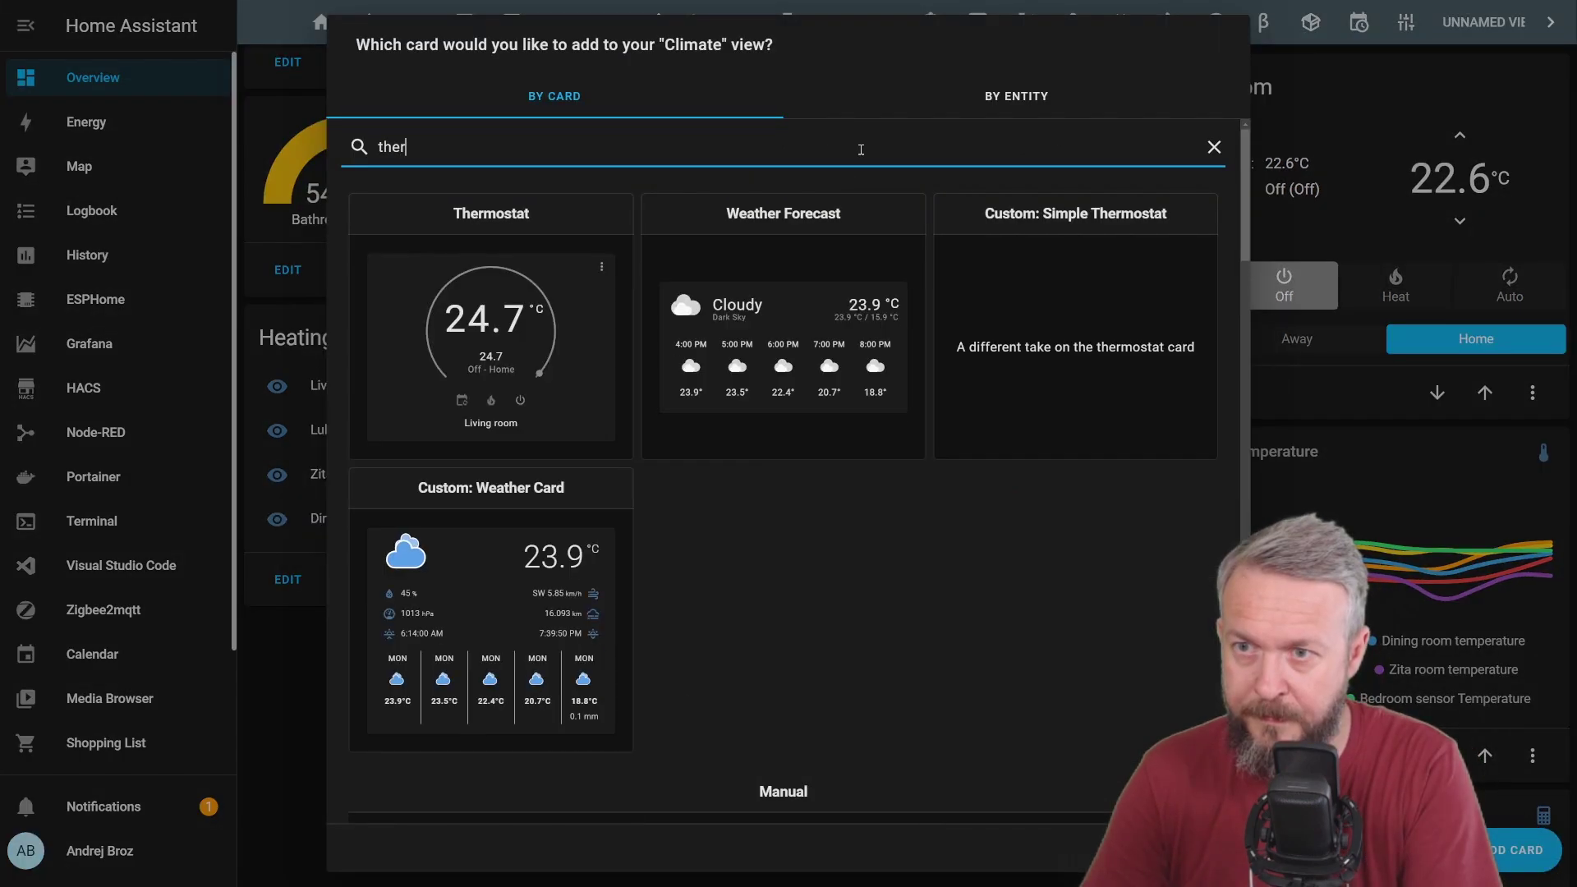
left_click(526, 326)
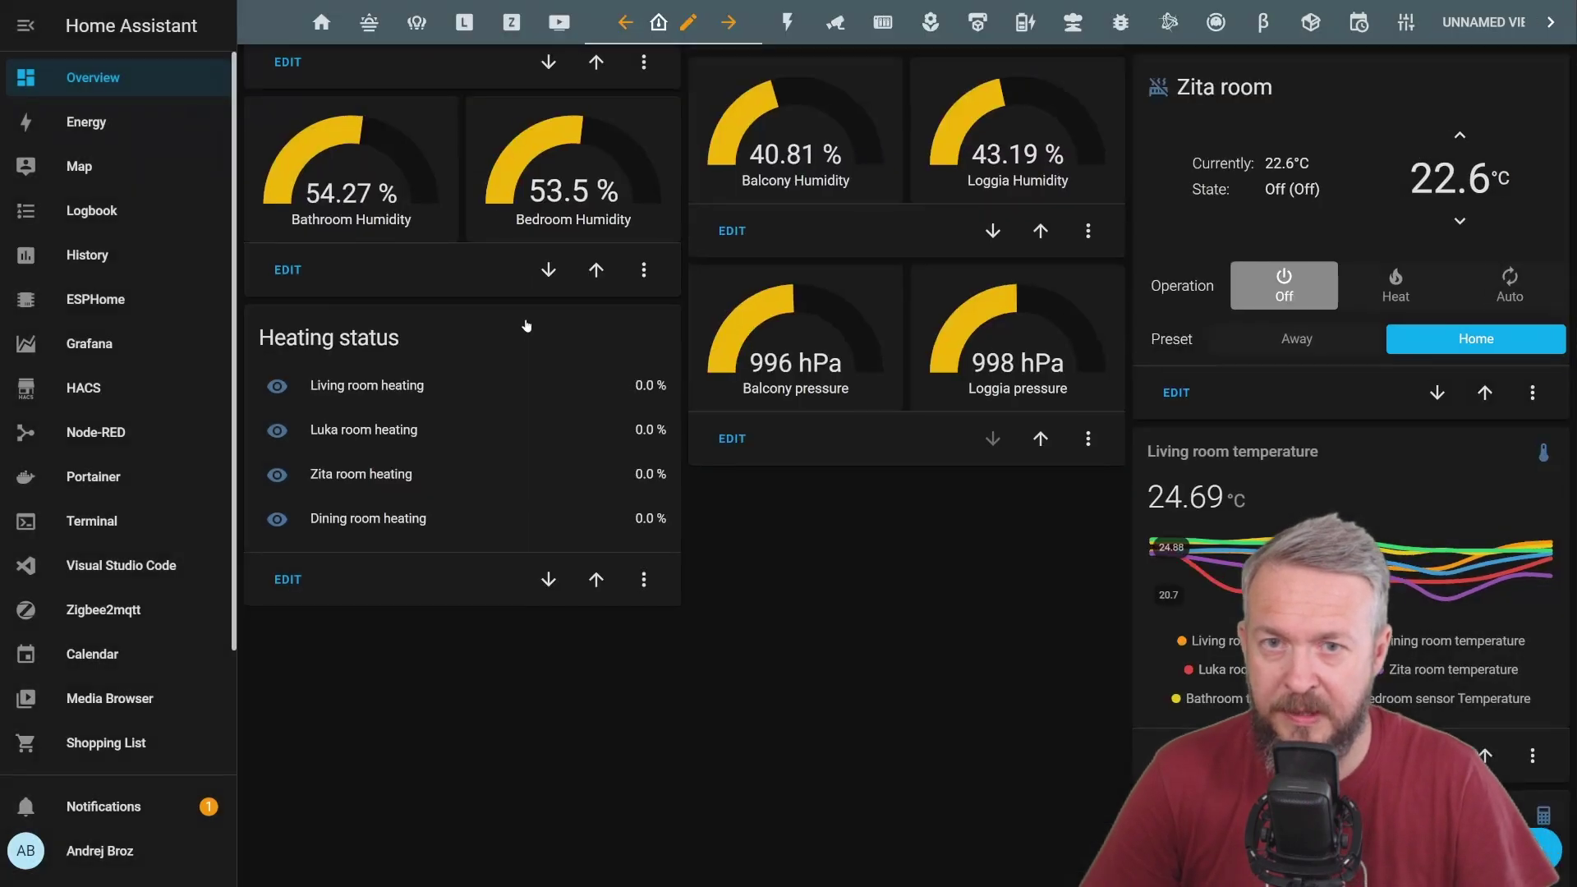
Step: Set the card entity to climate.0x5c0272fffedc3209, name it 'Moes from Banggood', and save
left_click(488, 149)
left_click_drag(488, 148, 324, 144)
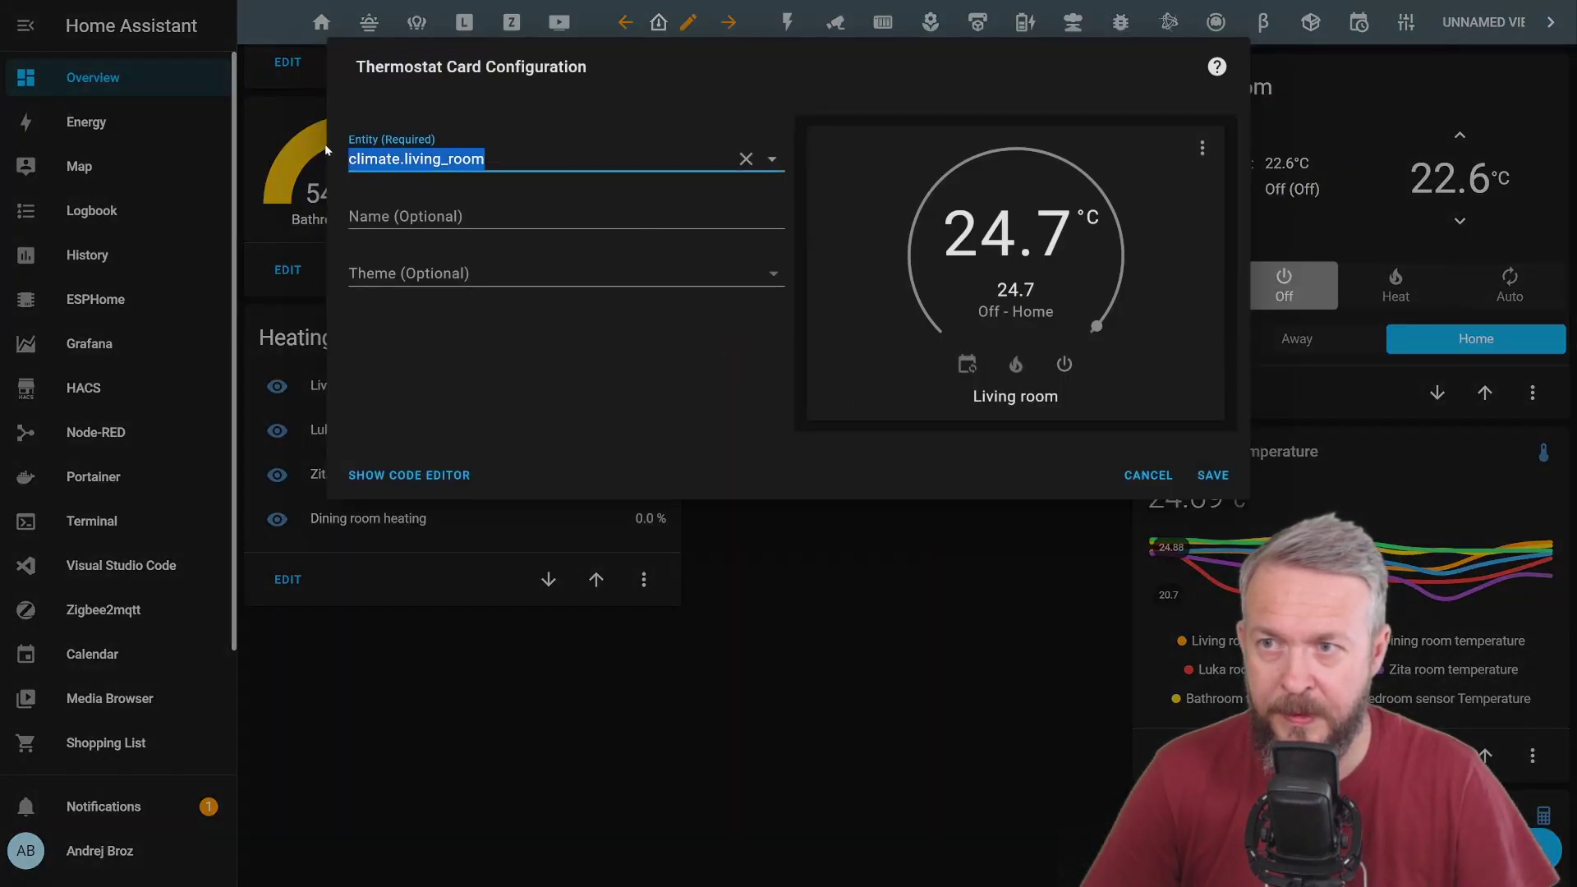
type("cli")
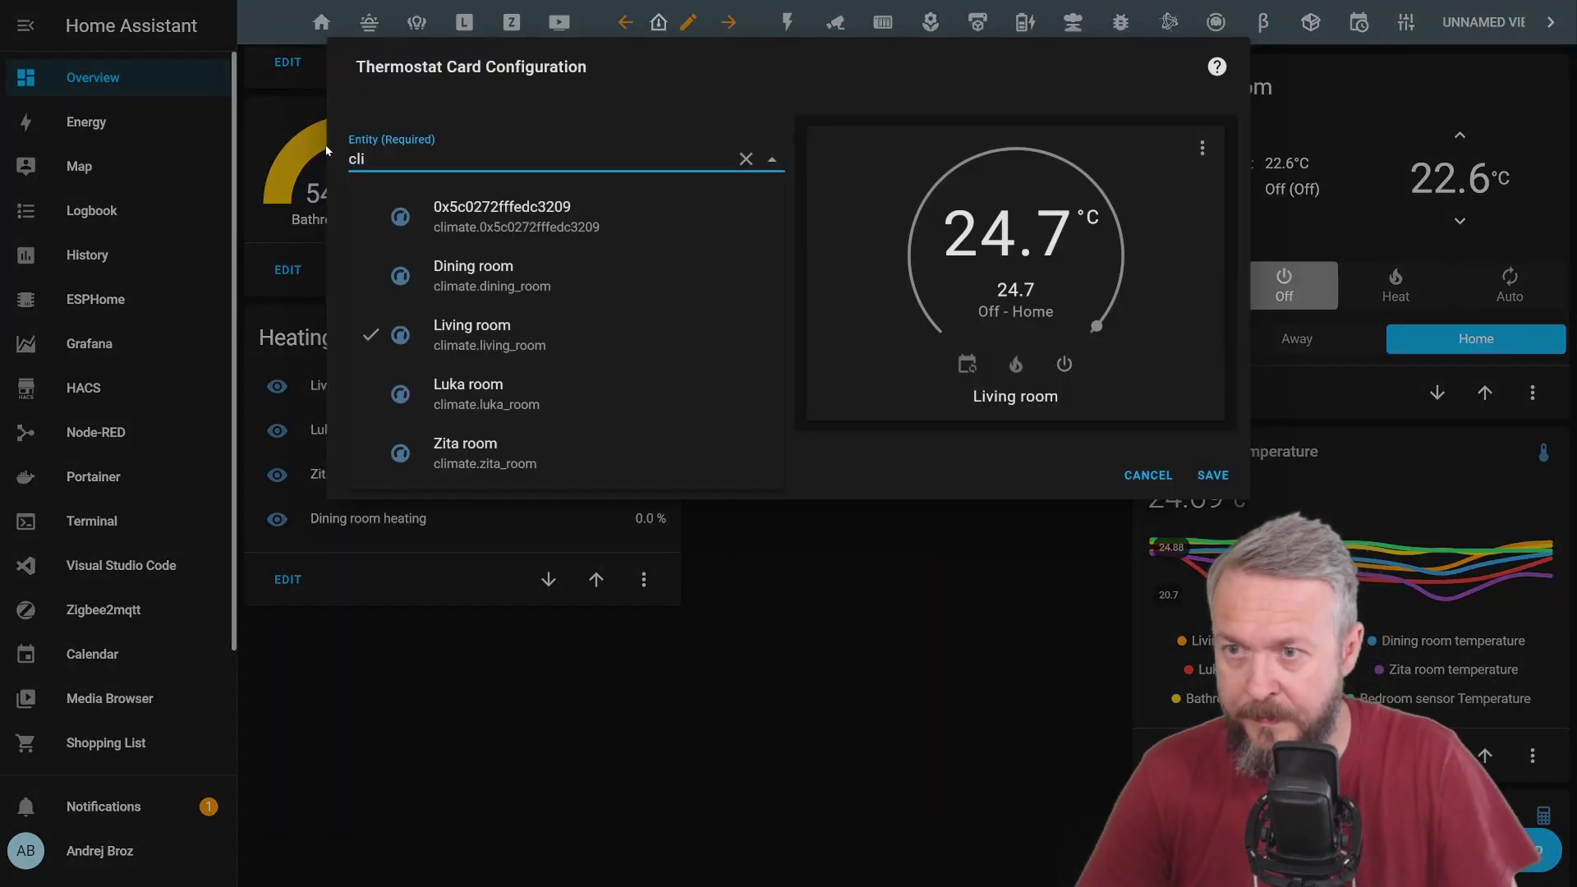
left_click(585, 209)
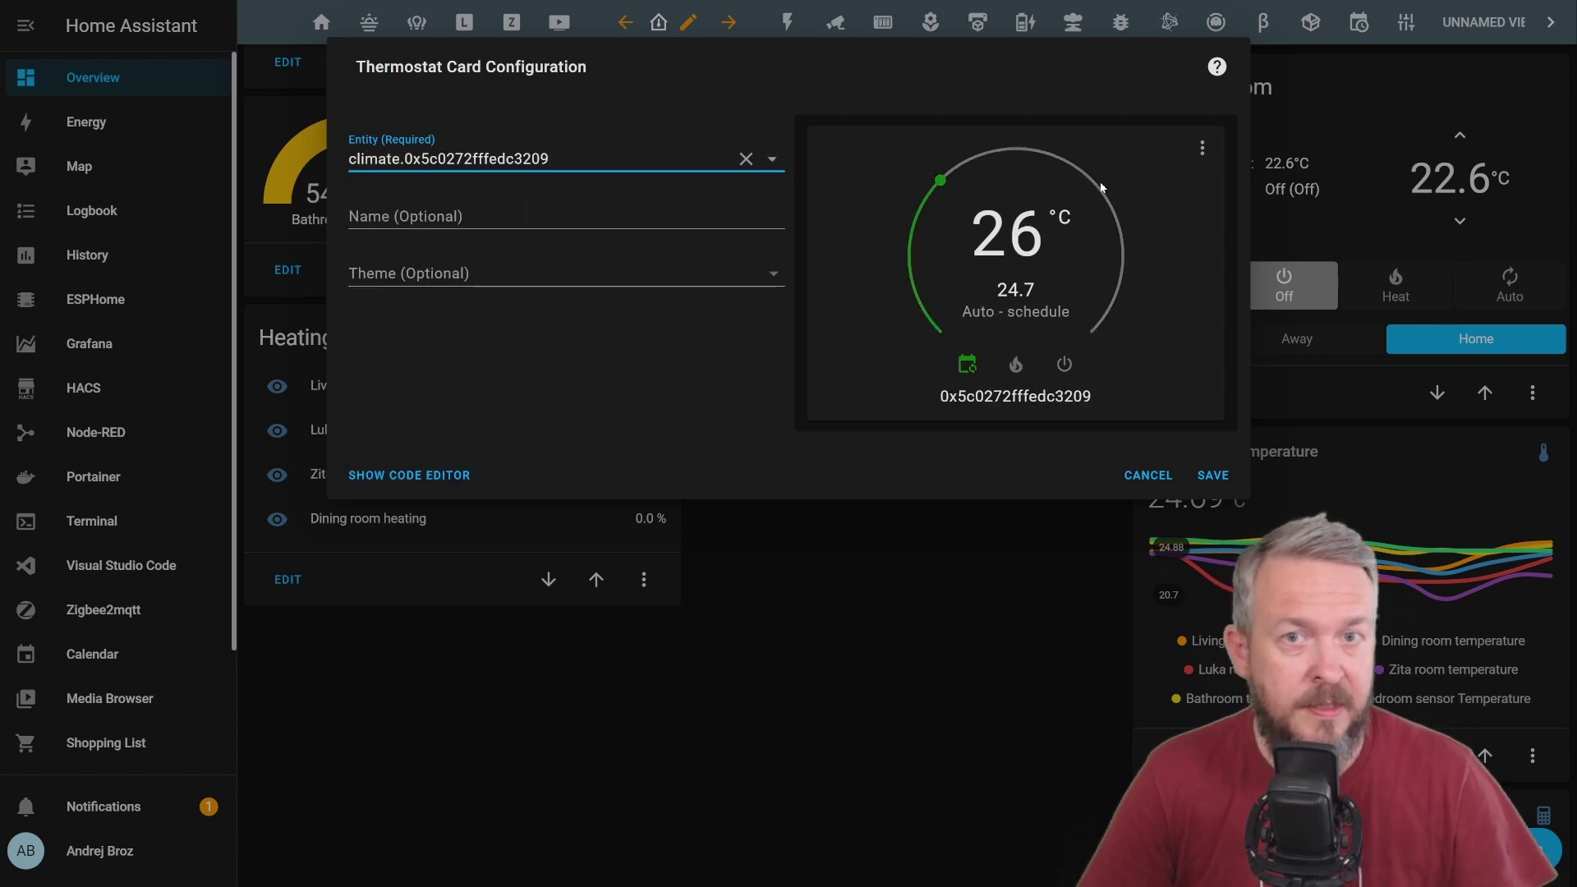
left_click(577, 206)
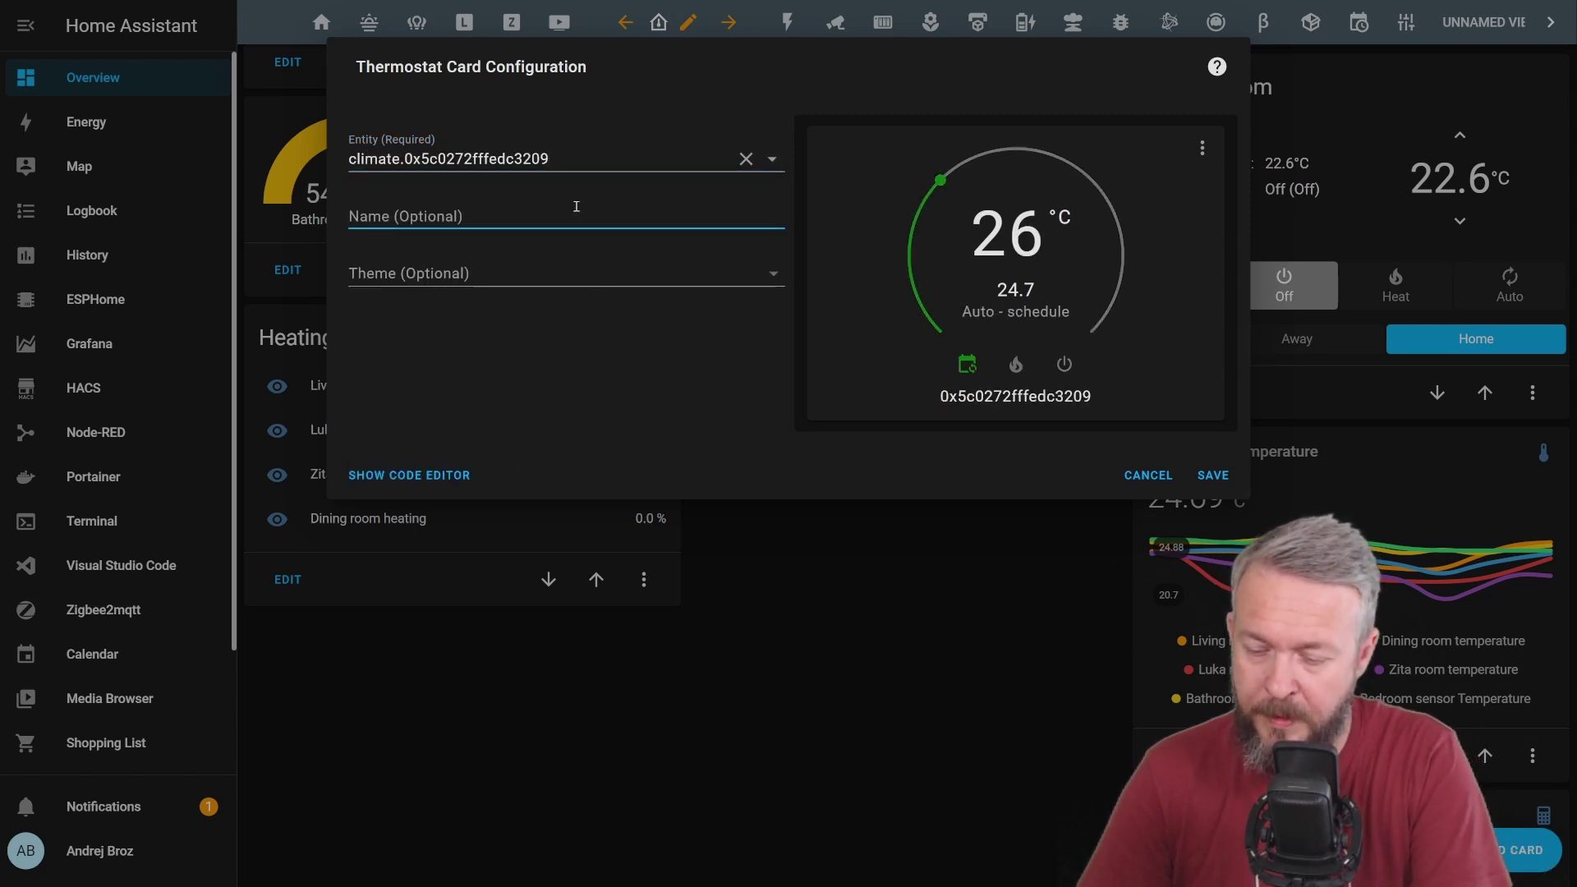
type("Moes from Banggood")
left_click(1216, 475)
scroll(955, 516, "down", 2)
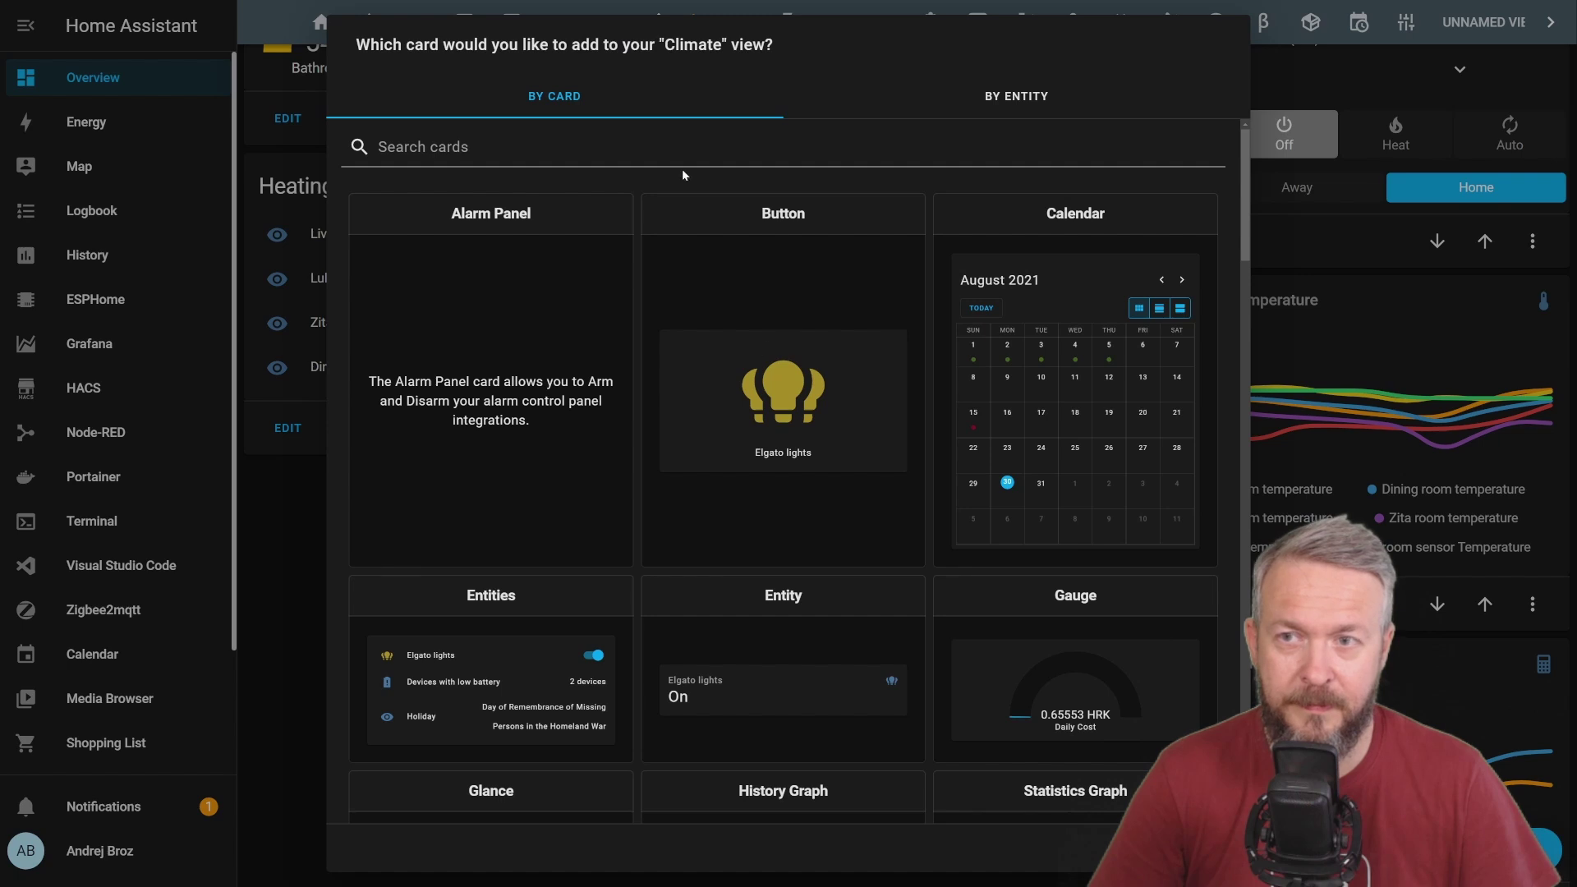
Step: Search 'sim', pick Custom: Simple Thermostat with climate.0x5c0272fffedc3209 as entity, and save it
left_click(677, 157)
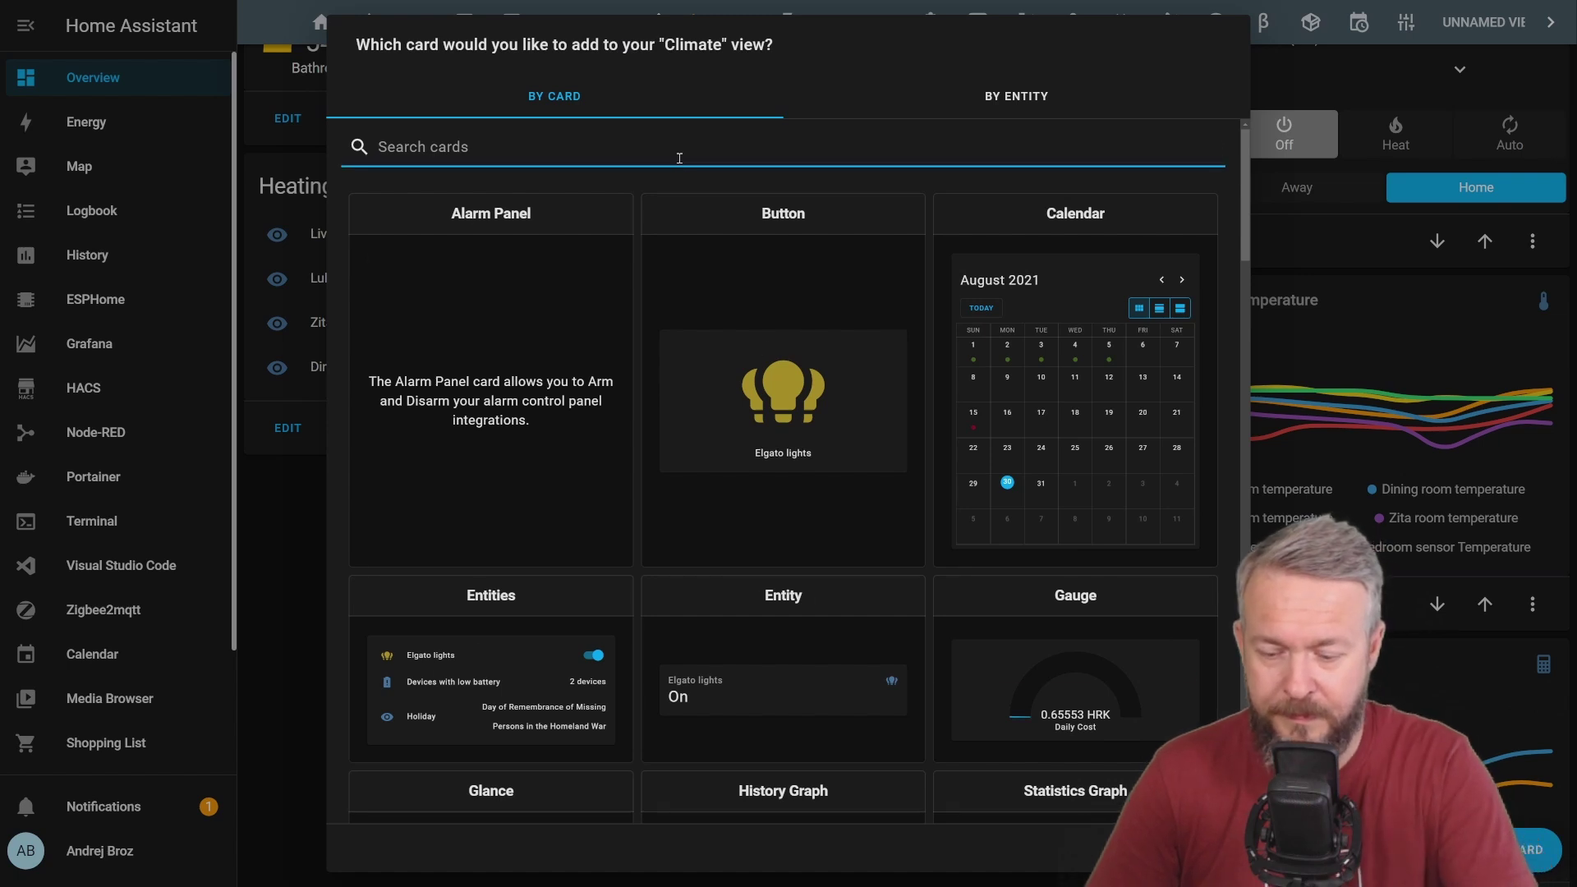
type("sim")
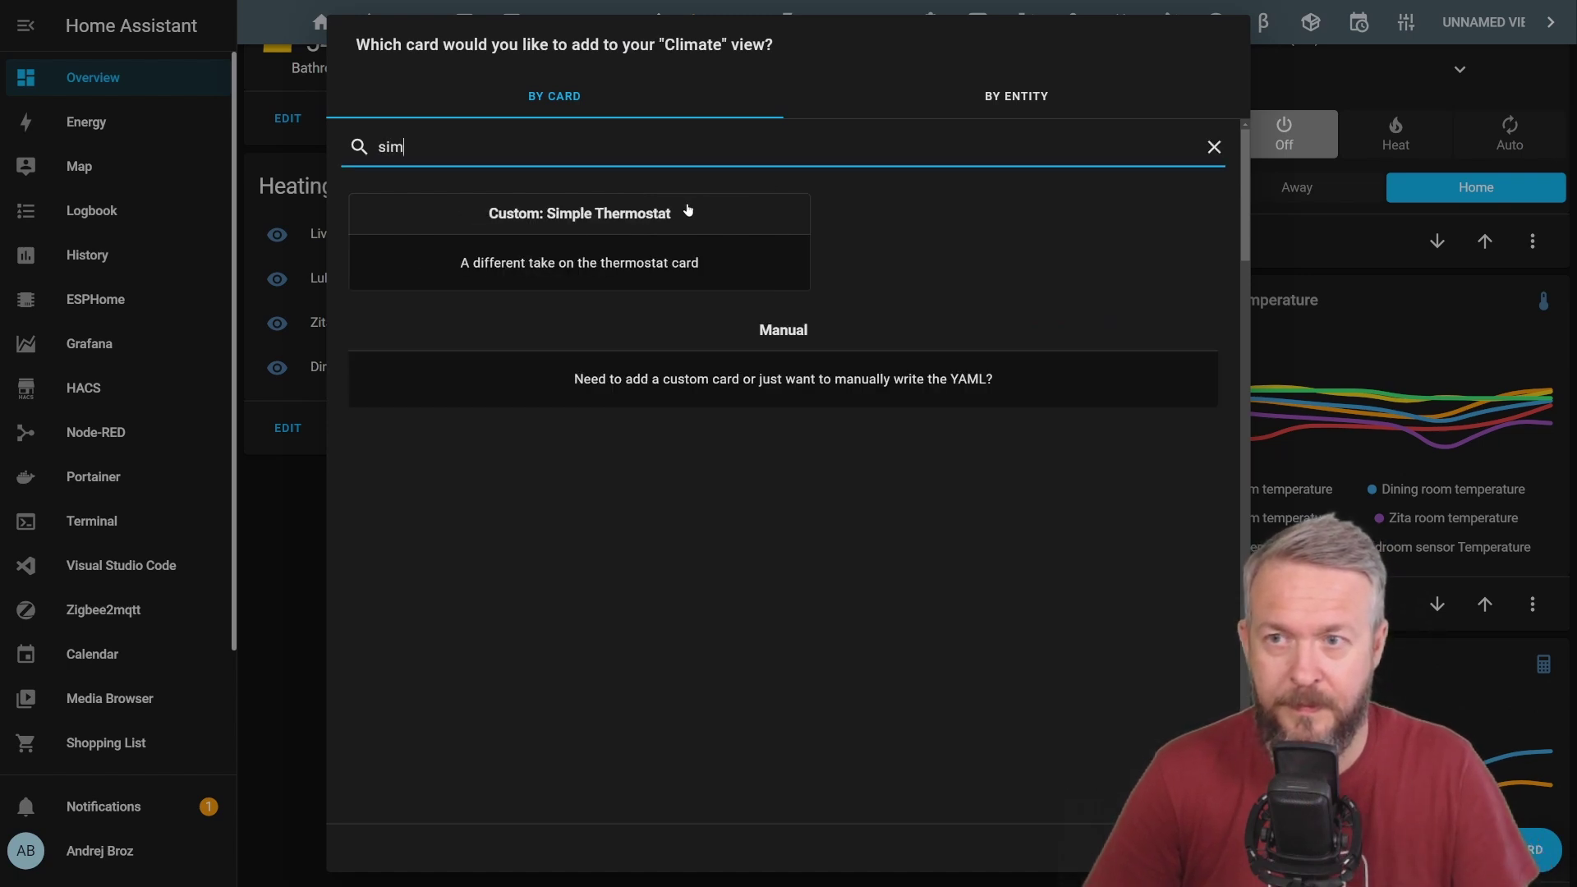
left_click(679, 210)
left_click(400, 158)
left_click(410, 212)
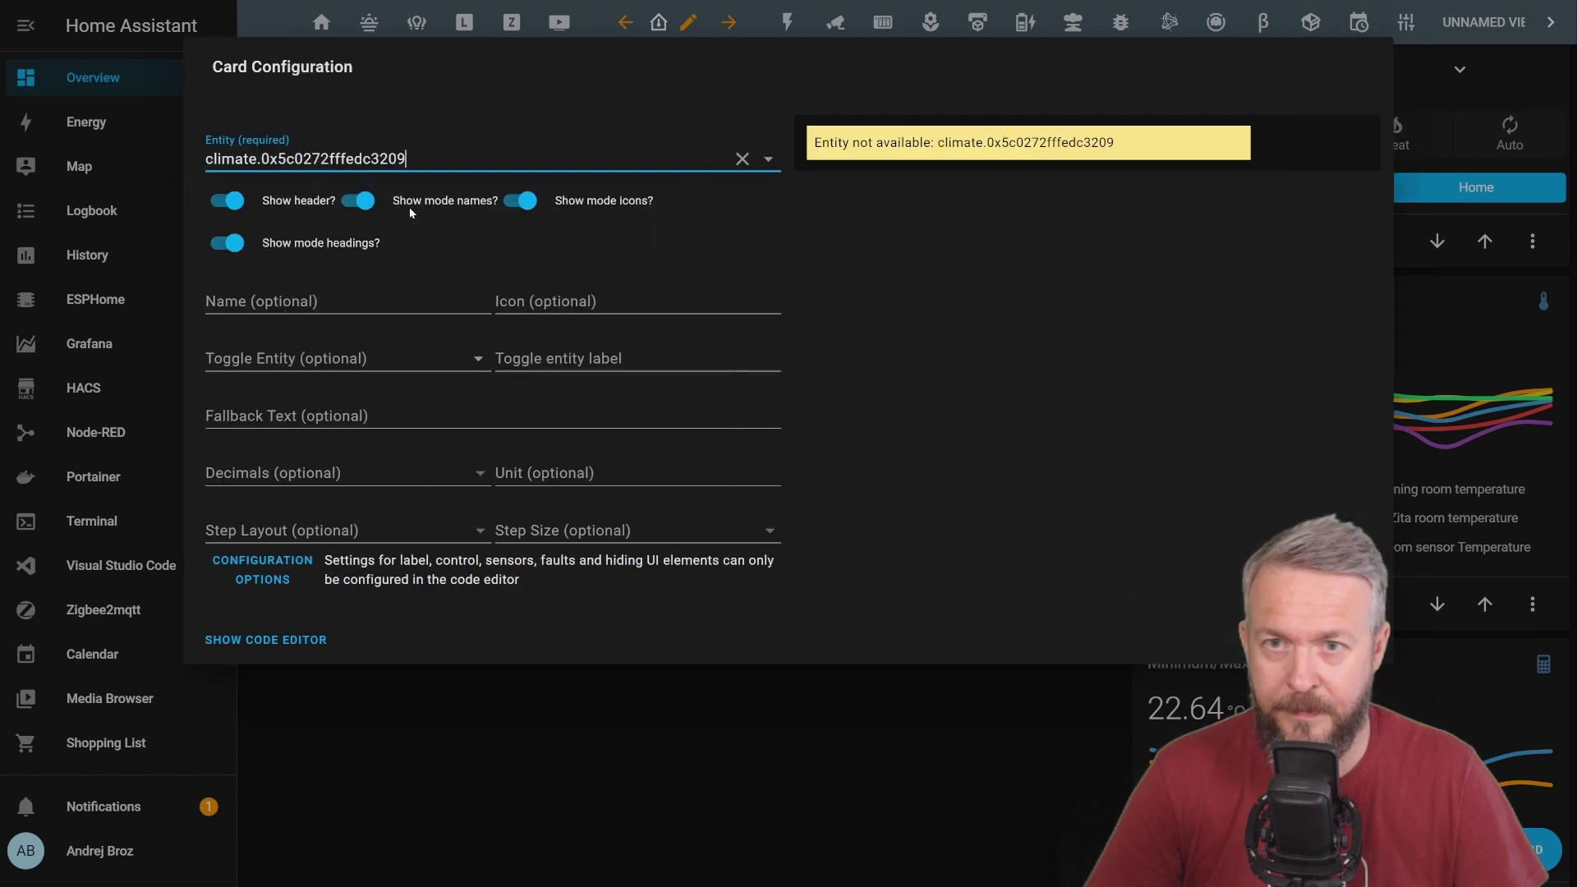
left_click(1410, 599)
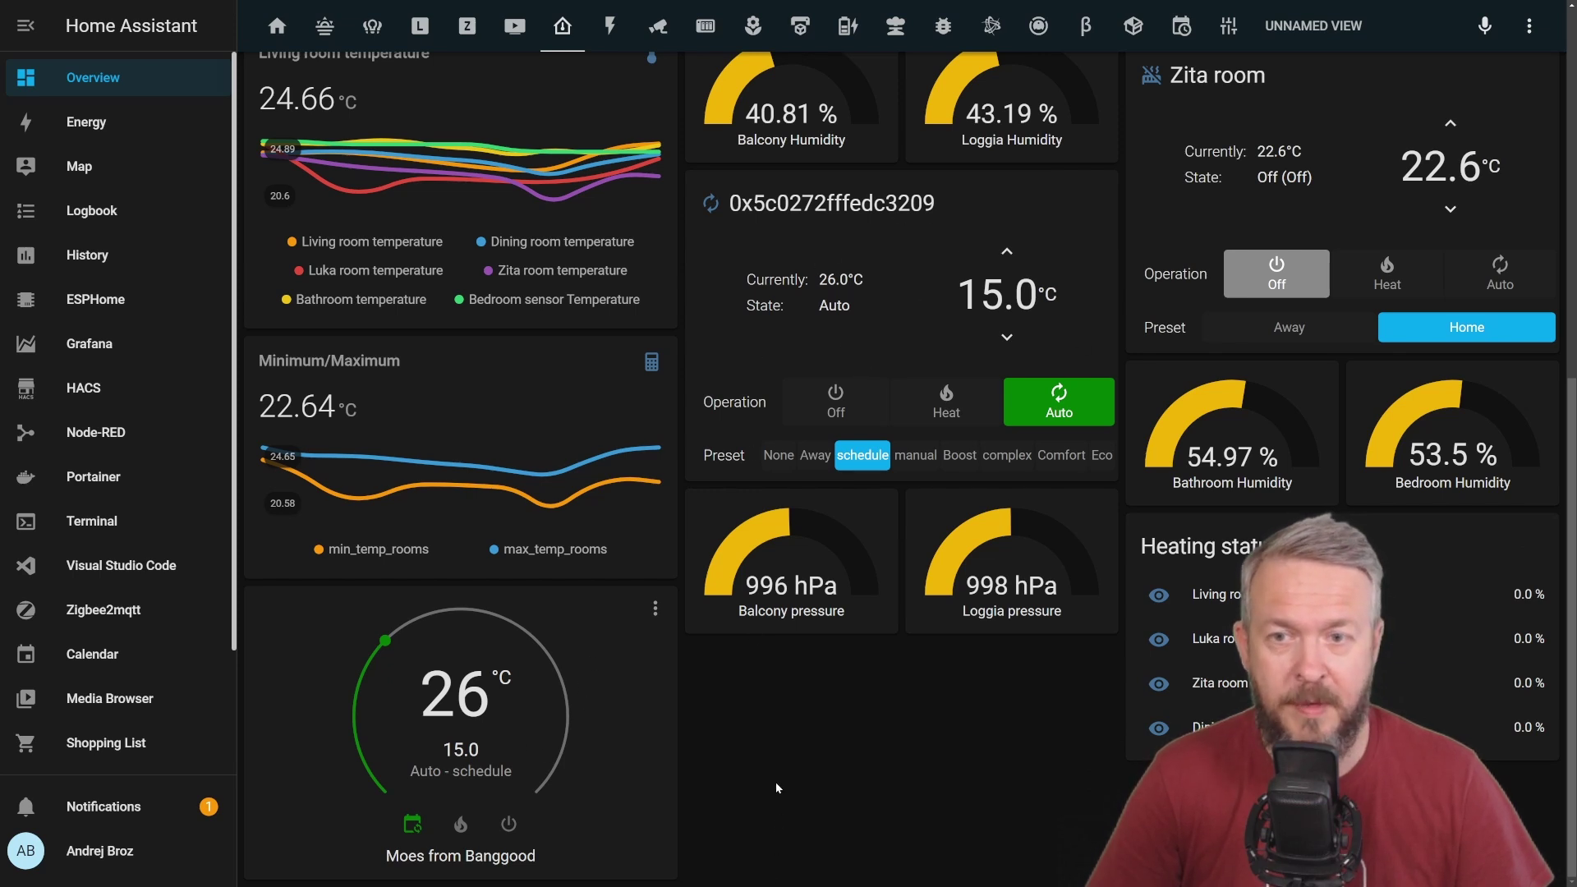
left_click(836, 403)
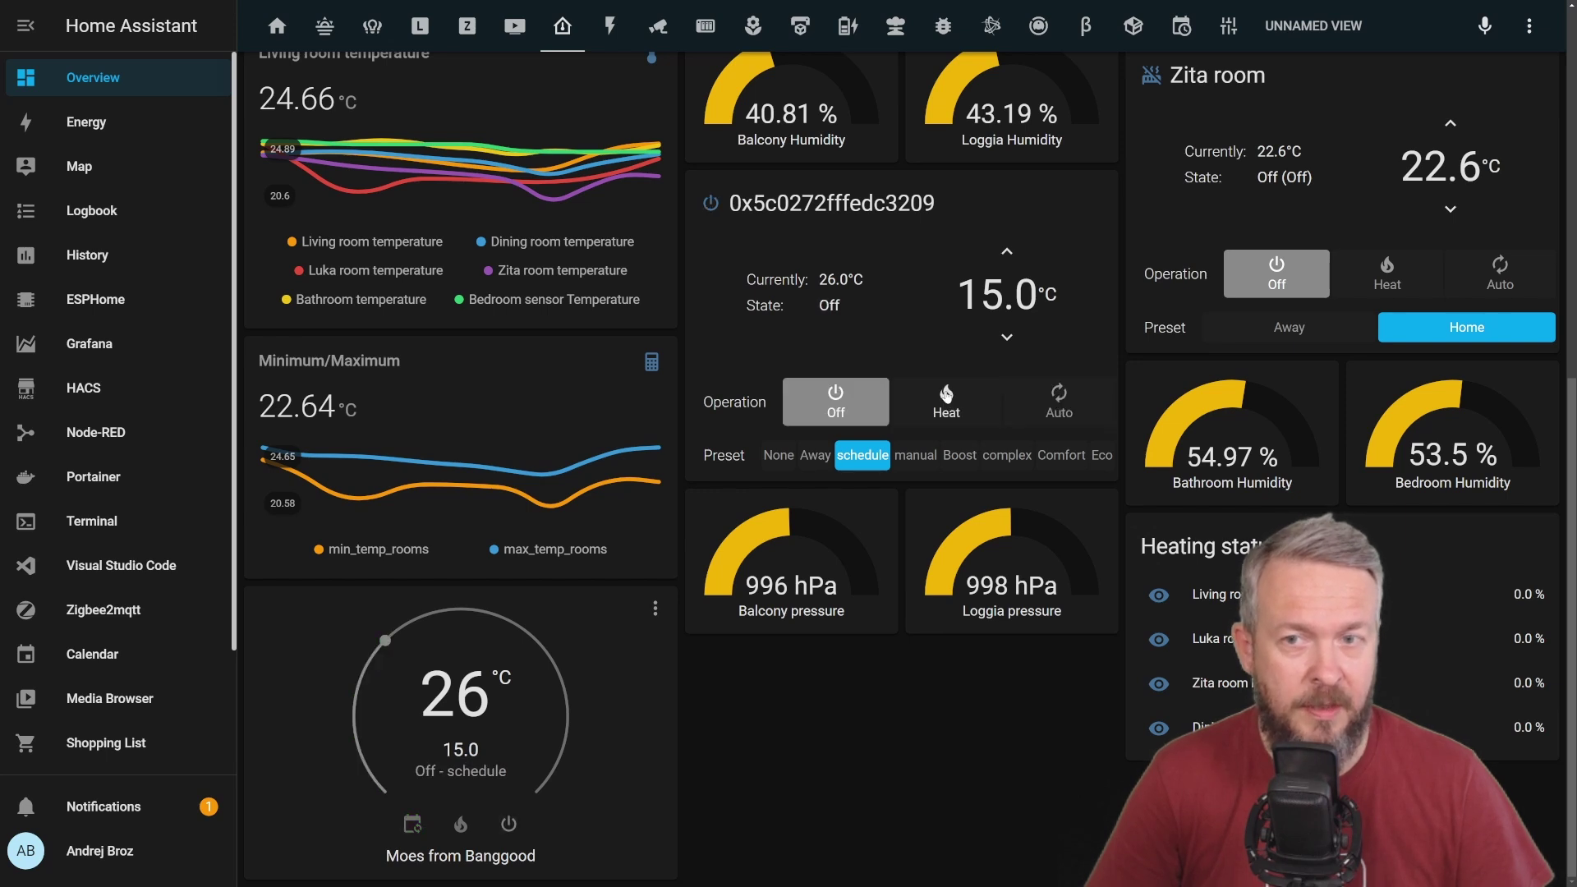
left_click(947, 395)
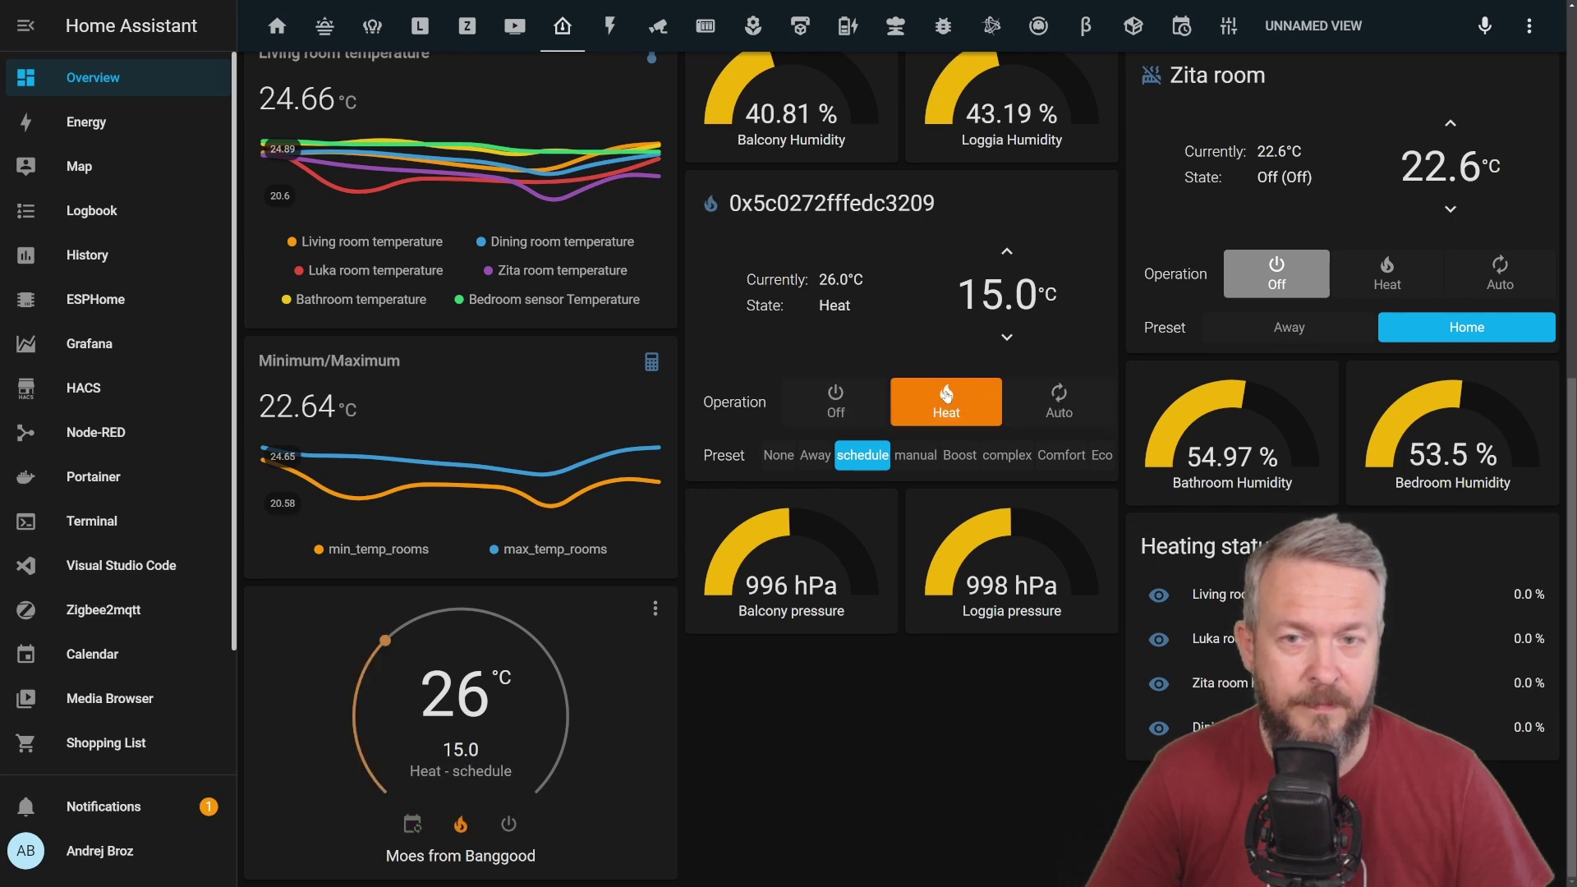
left_click(1059, 398)
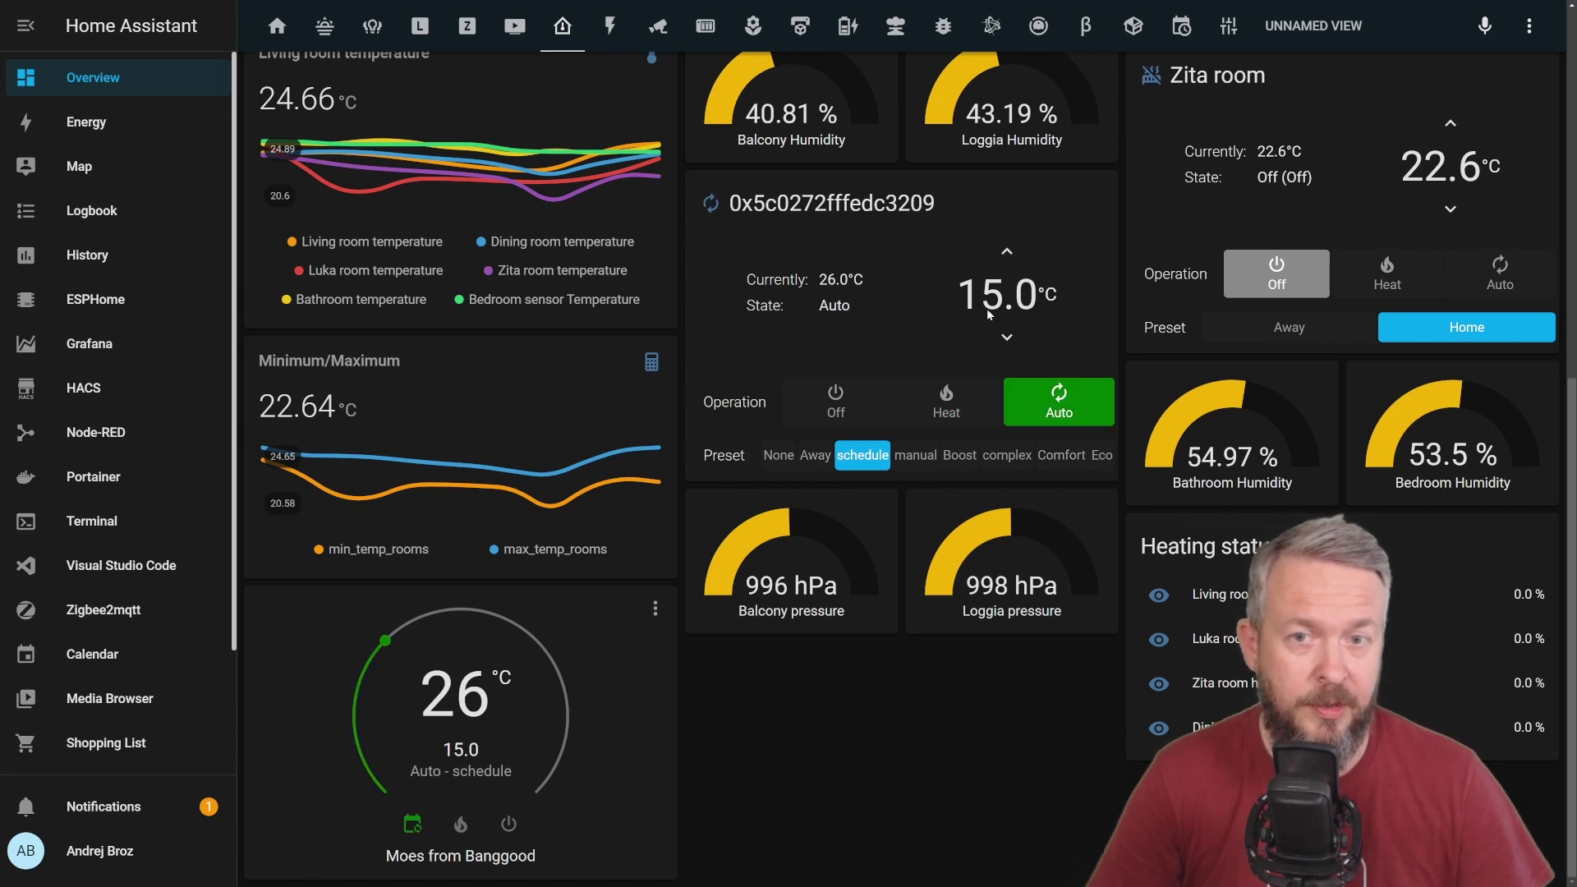
left_click(1061, 457)
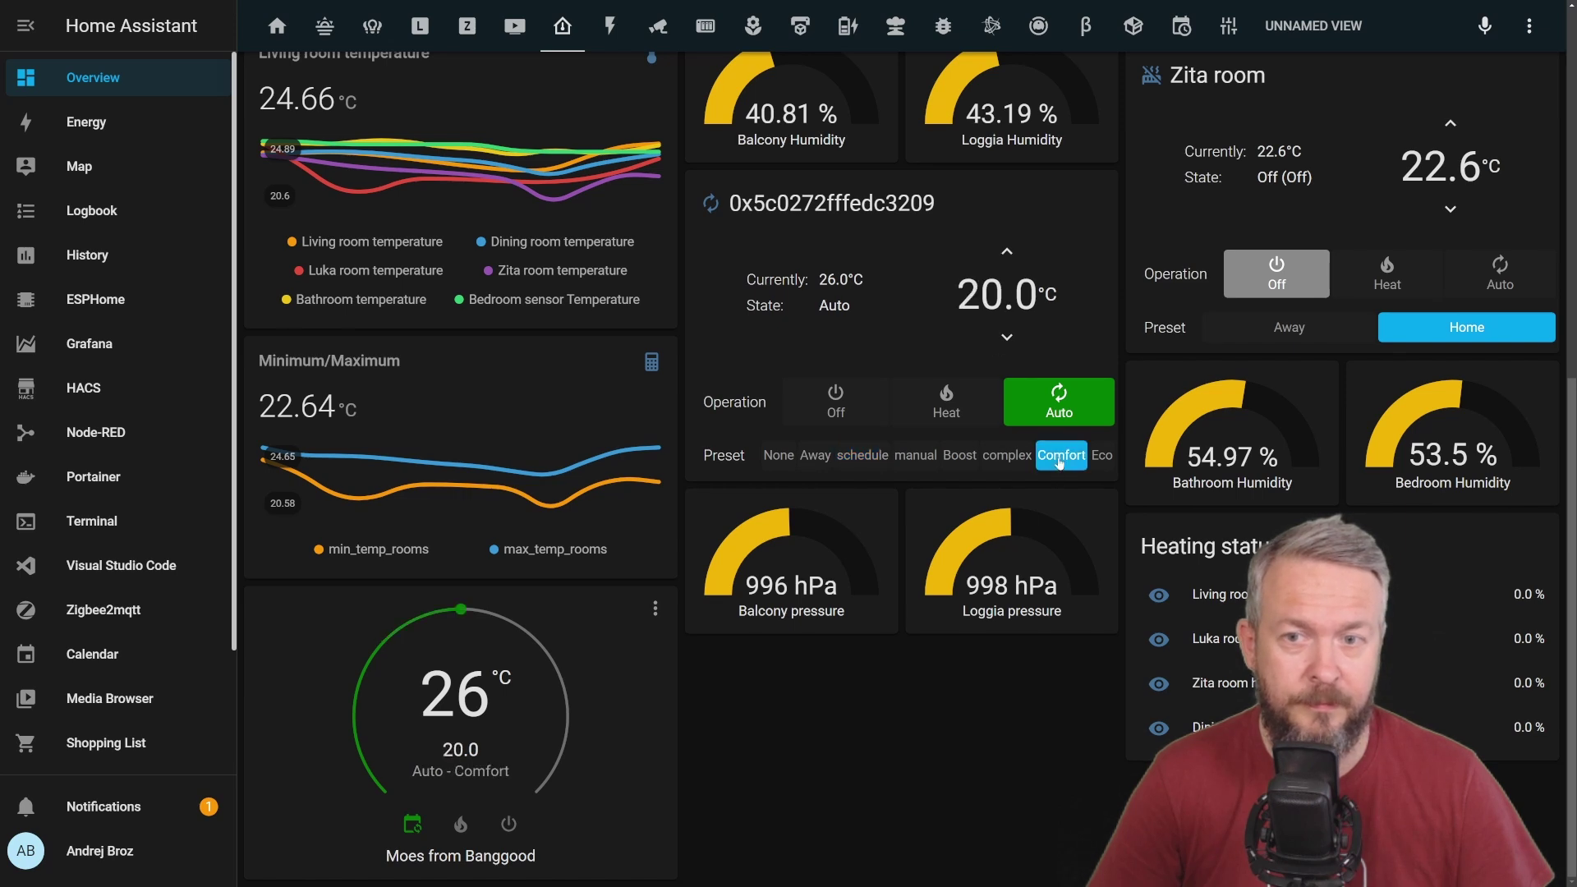
left_click(814, 457)
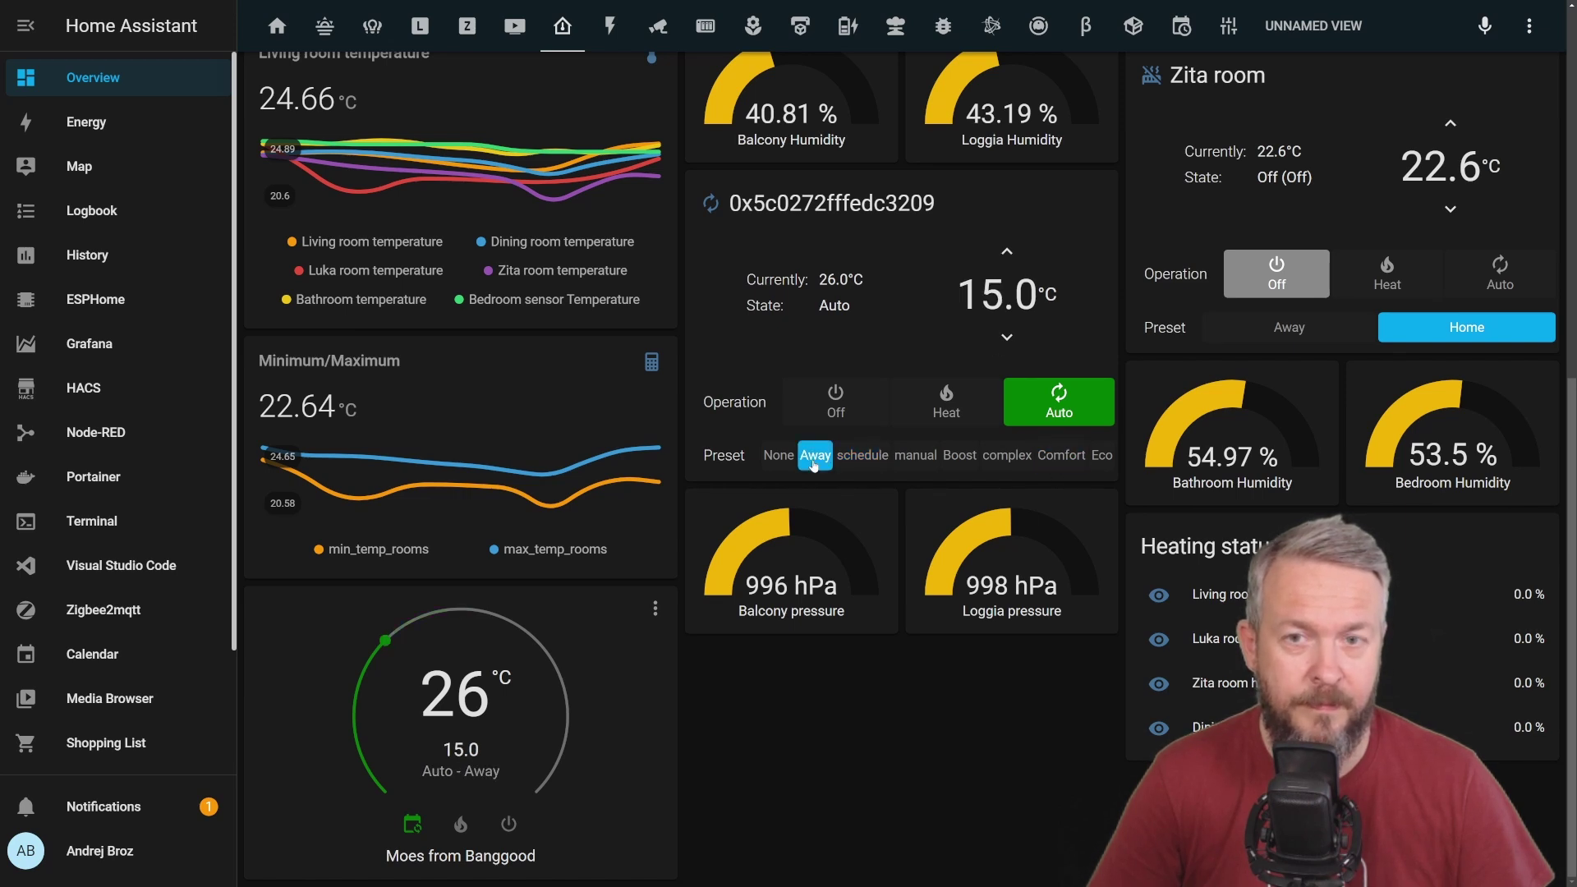
left_click(860, 458)
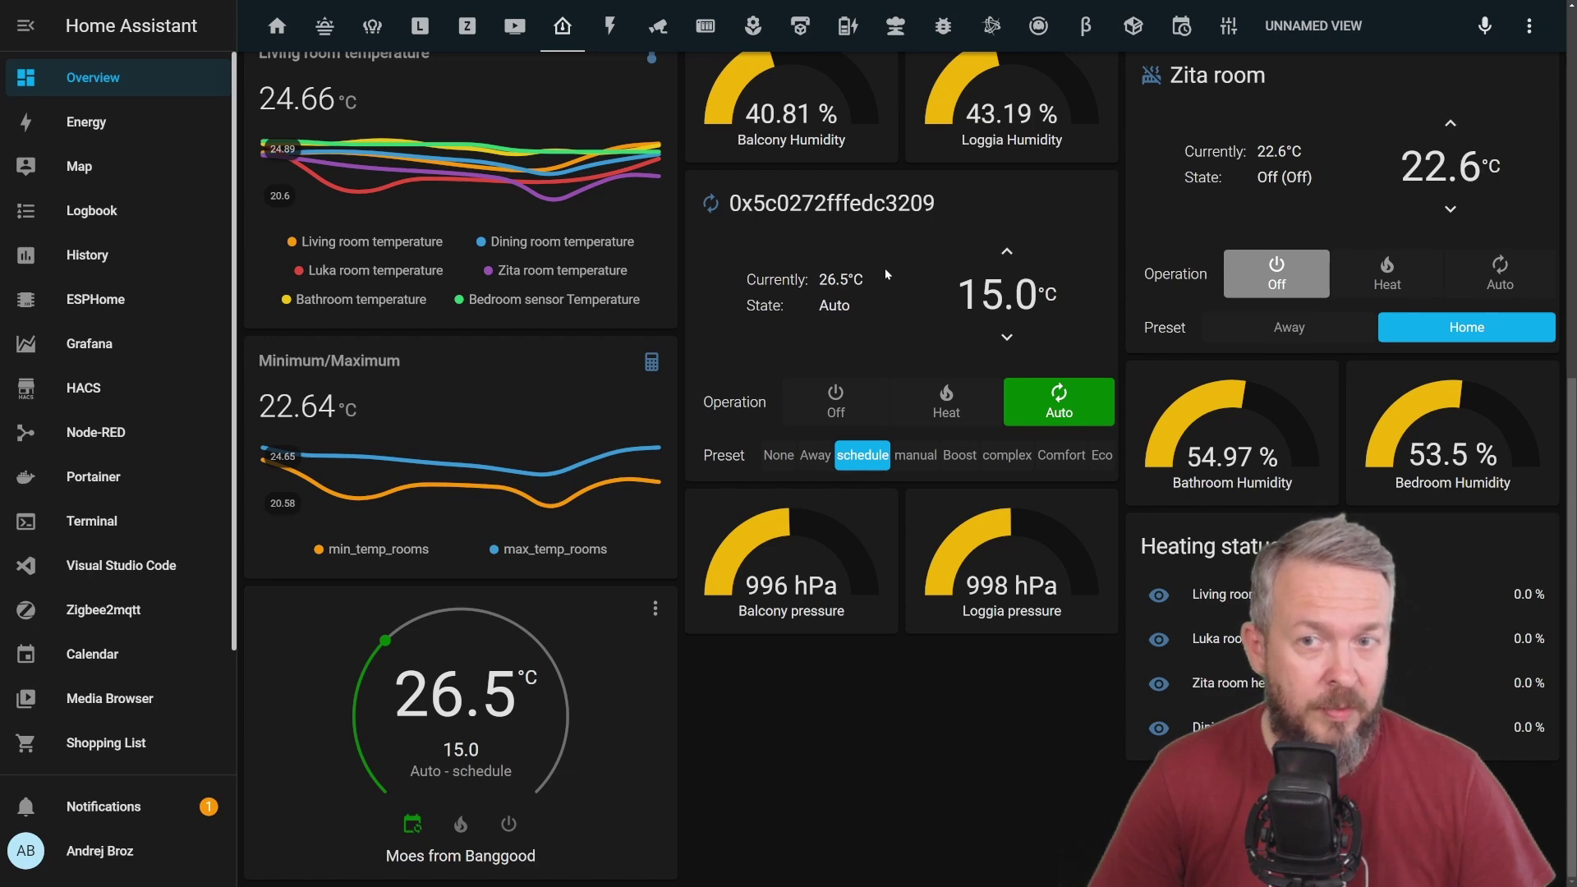
left_click(78, 608)
scroll(457, 510, "down", 12)
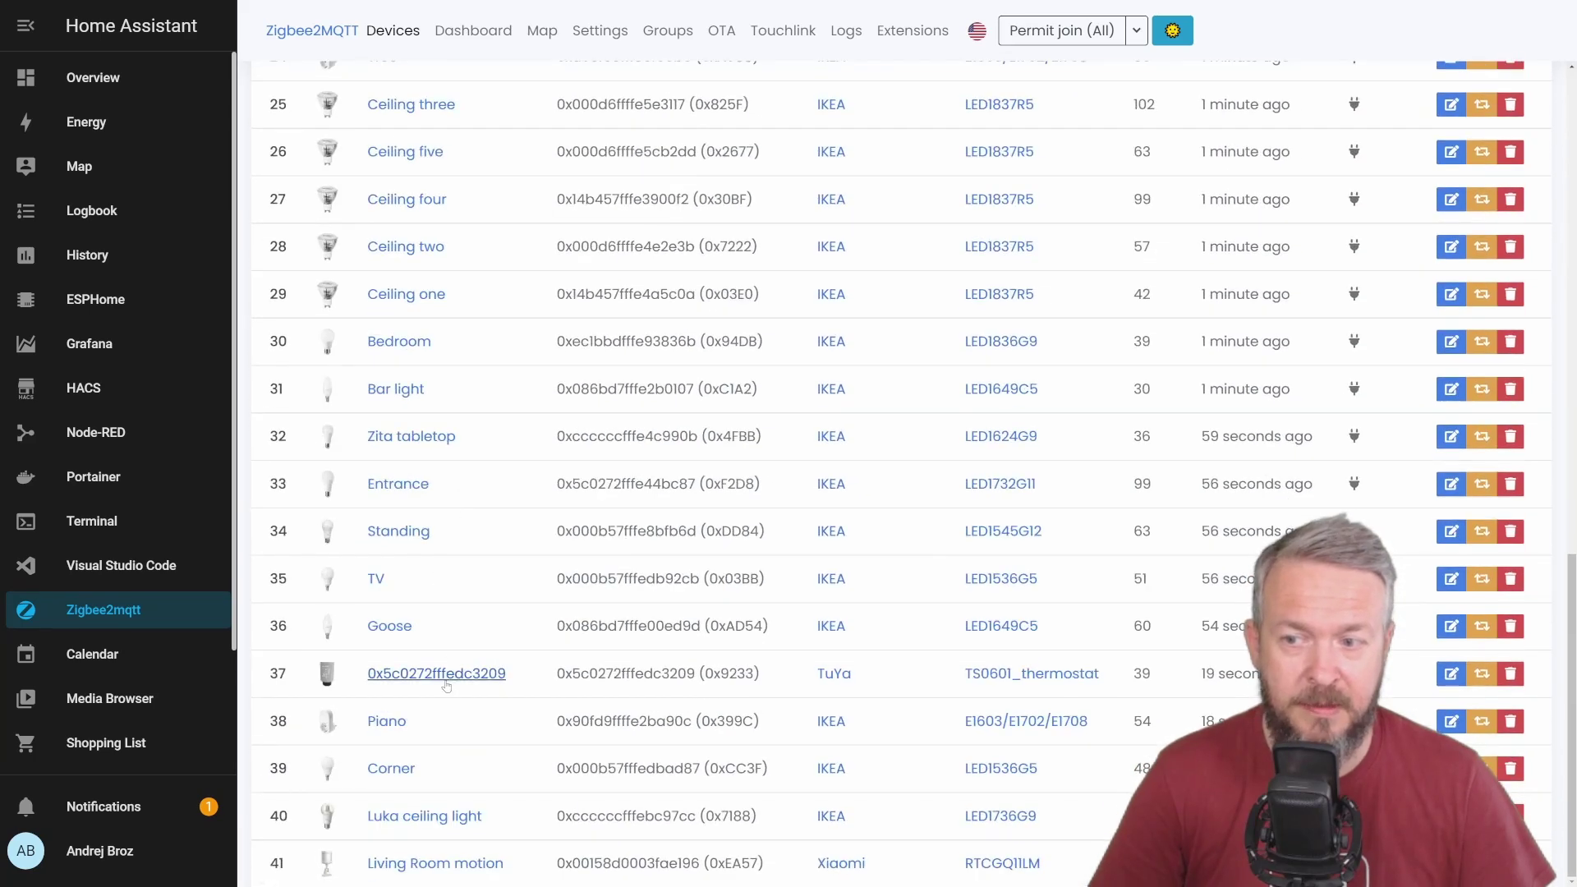
left_click(440, 673)
left_click(364, 130)
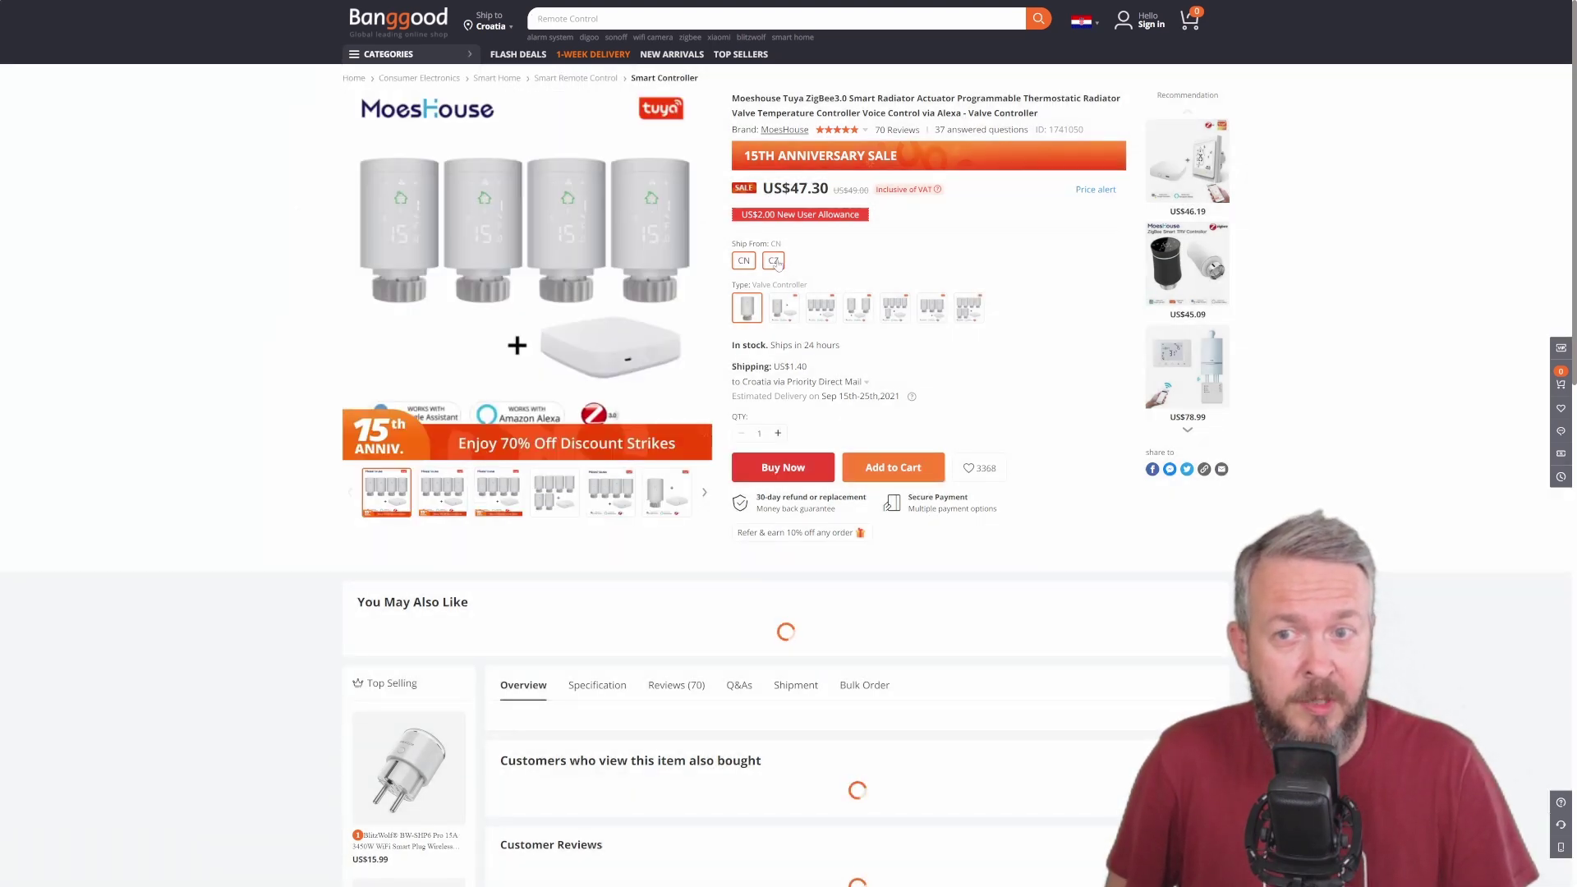
Step: Compare ship-from and bundle prices, ending on Wireless Gateway+1pcs Valve Controller from CN at US$67.30
left_click(774, 260)
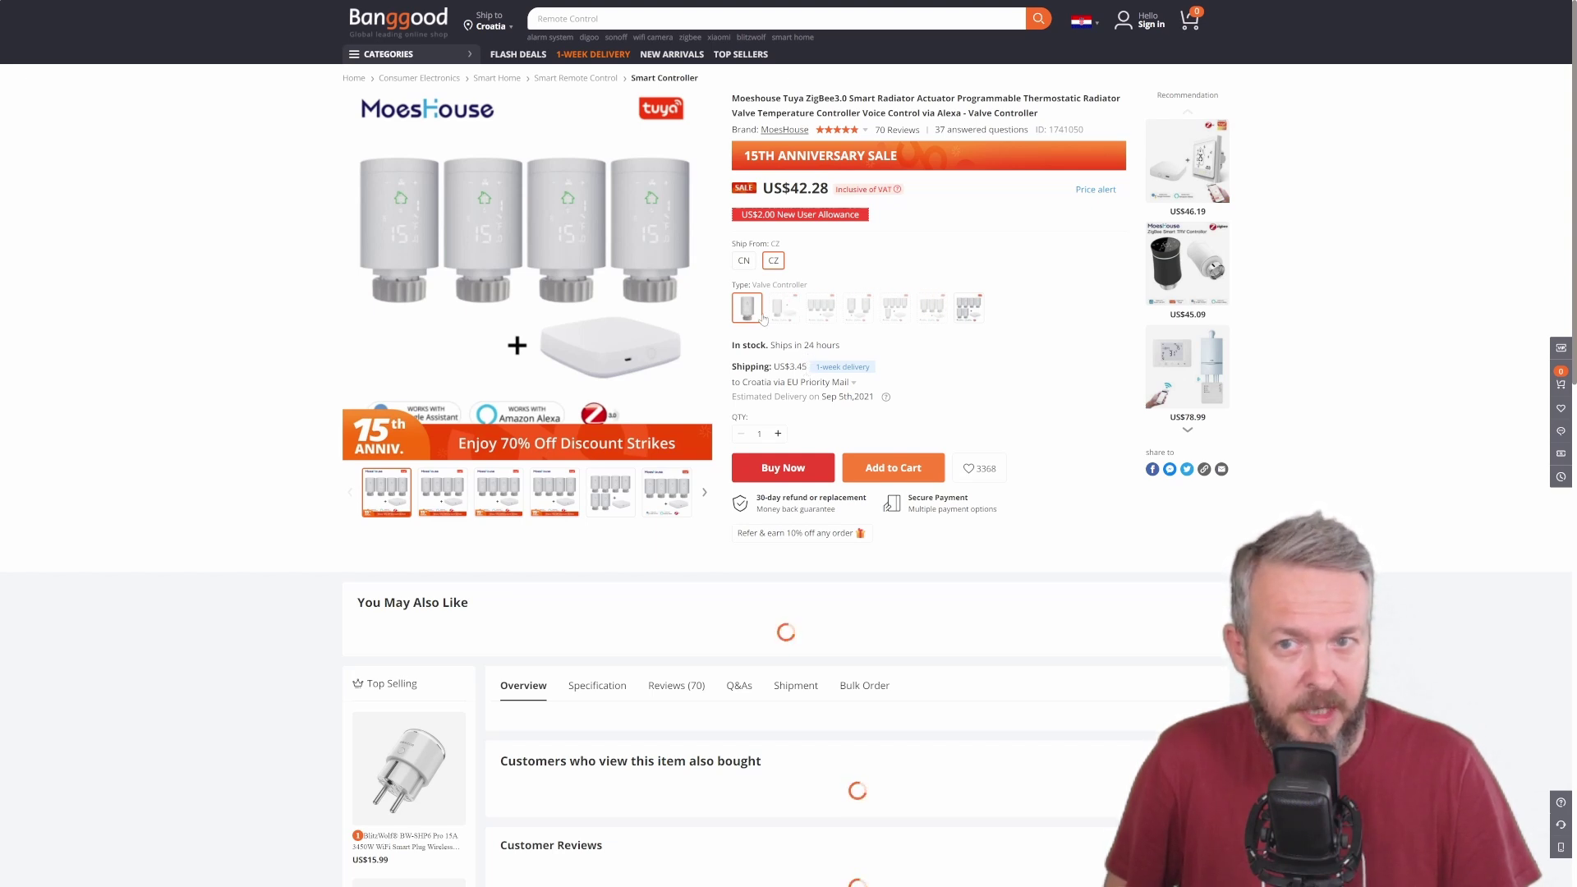
left_click(743, 261)
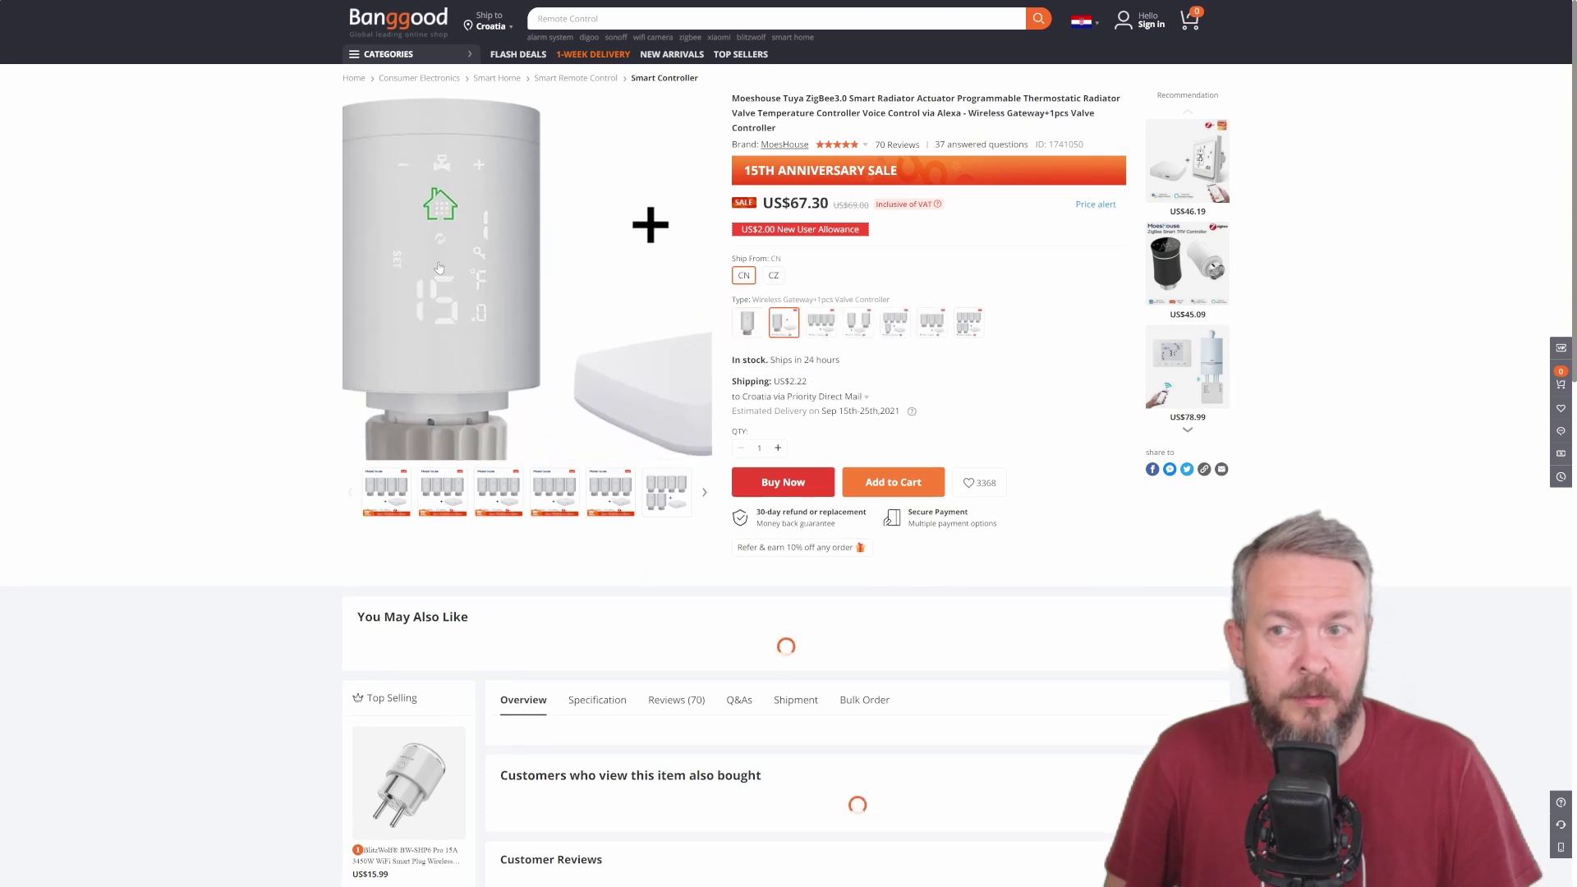
left_click(821, 322)
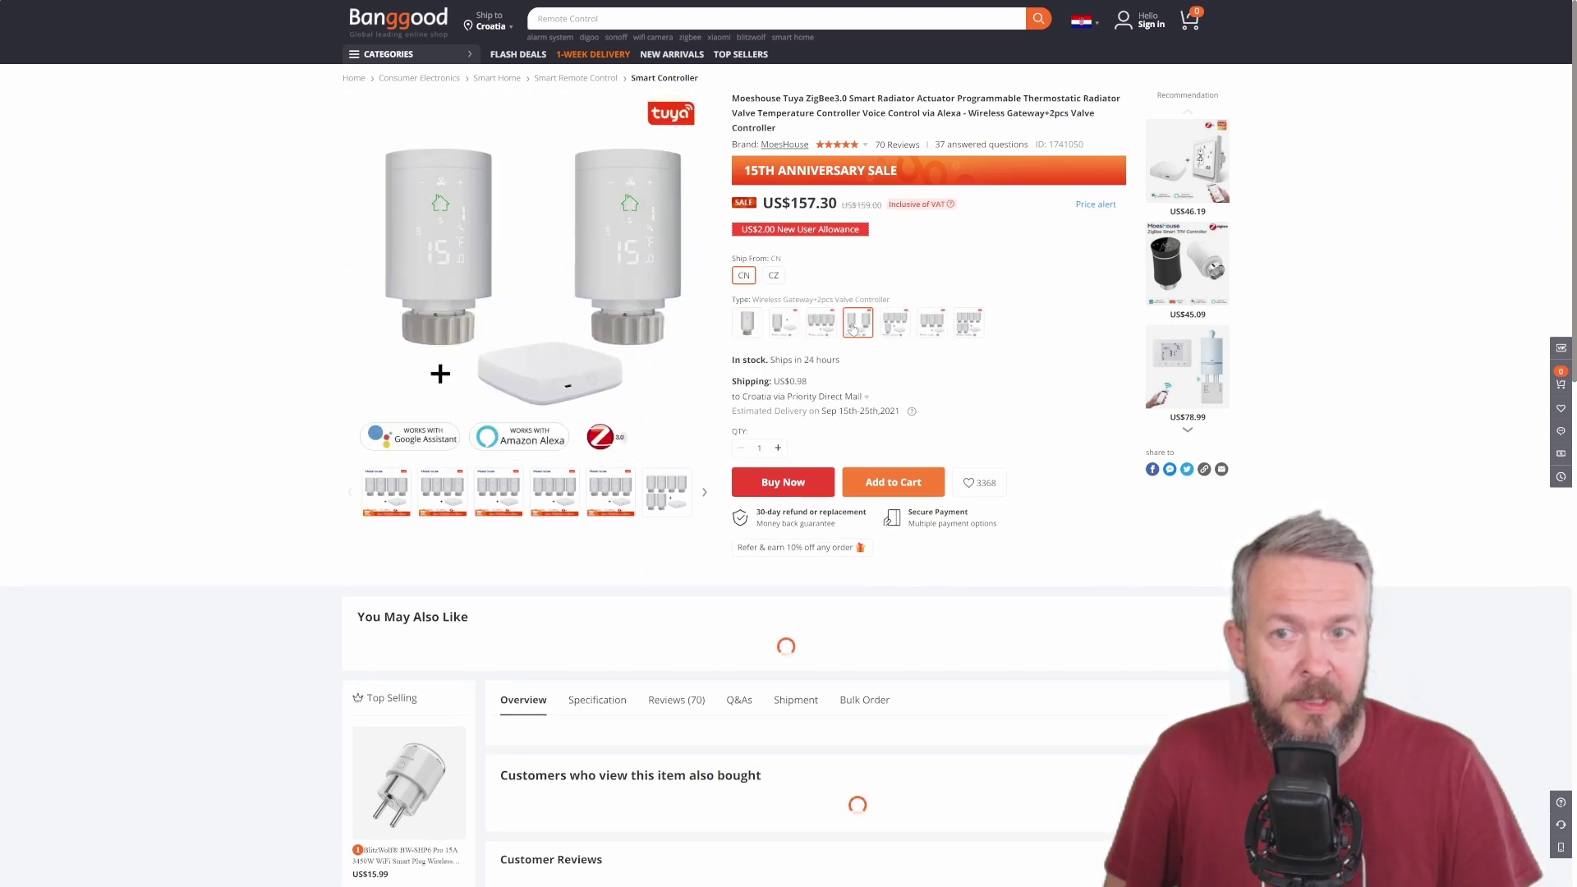
left_click(906, 331)
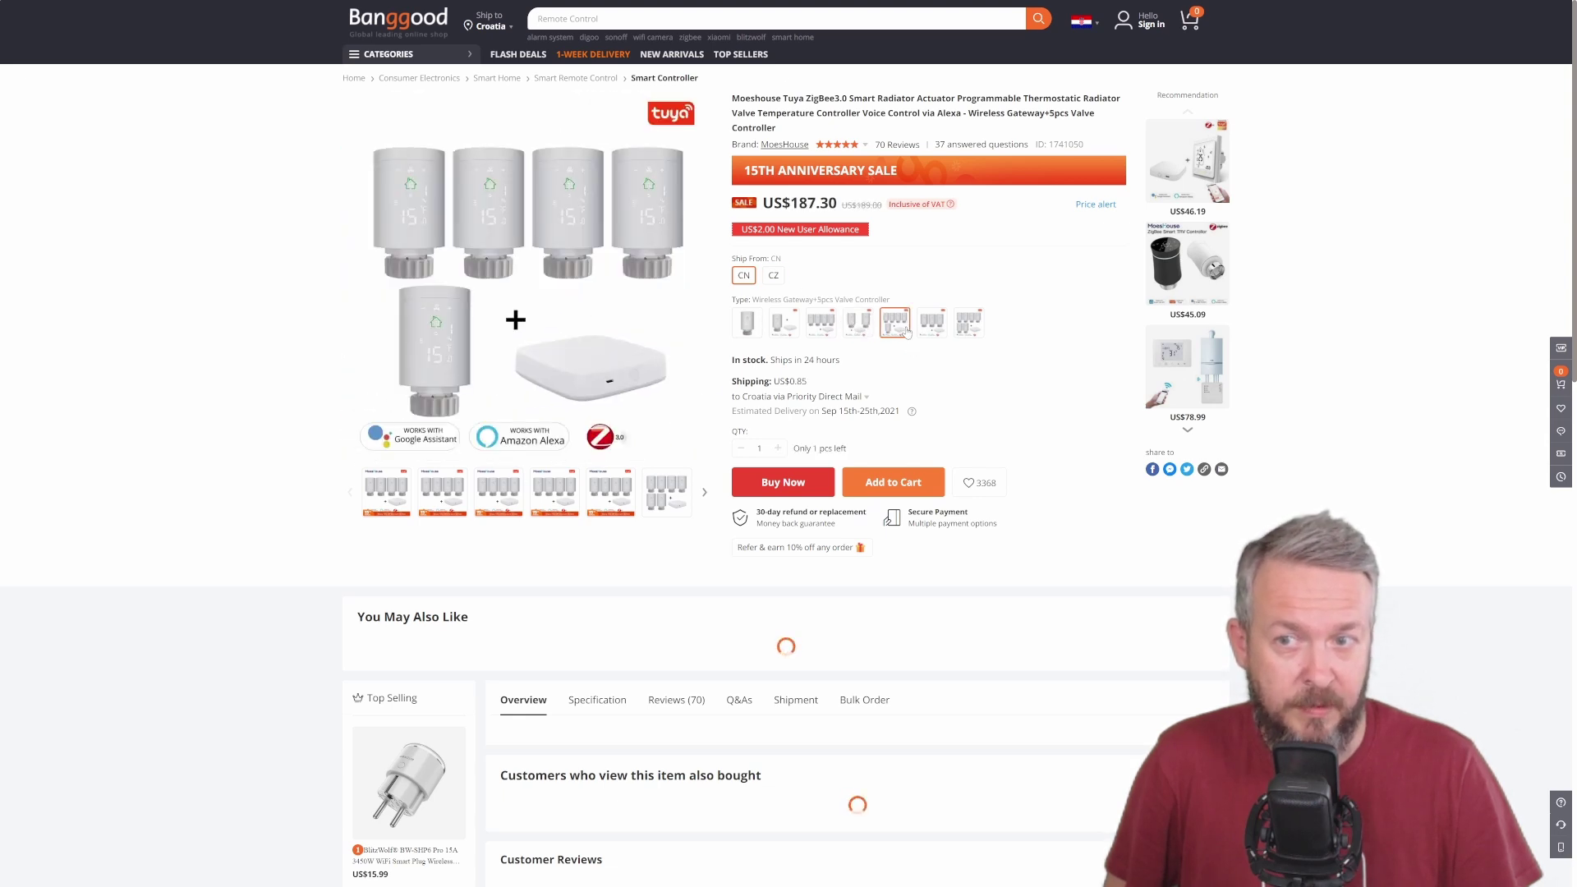
left_click(932, 323)
left_click(976, 324)
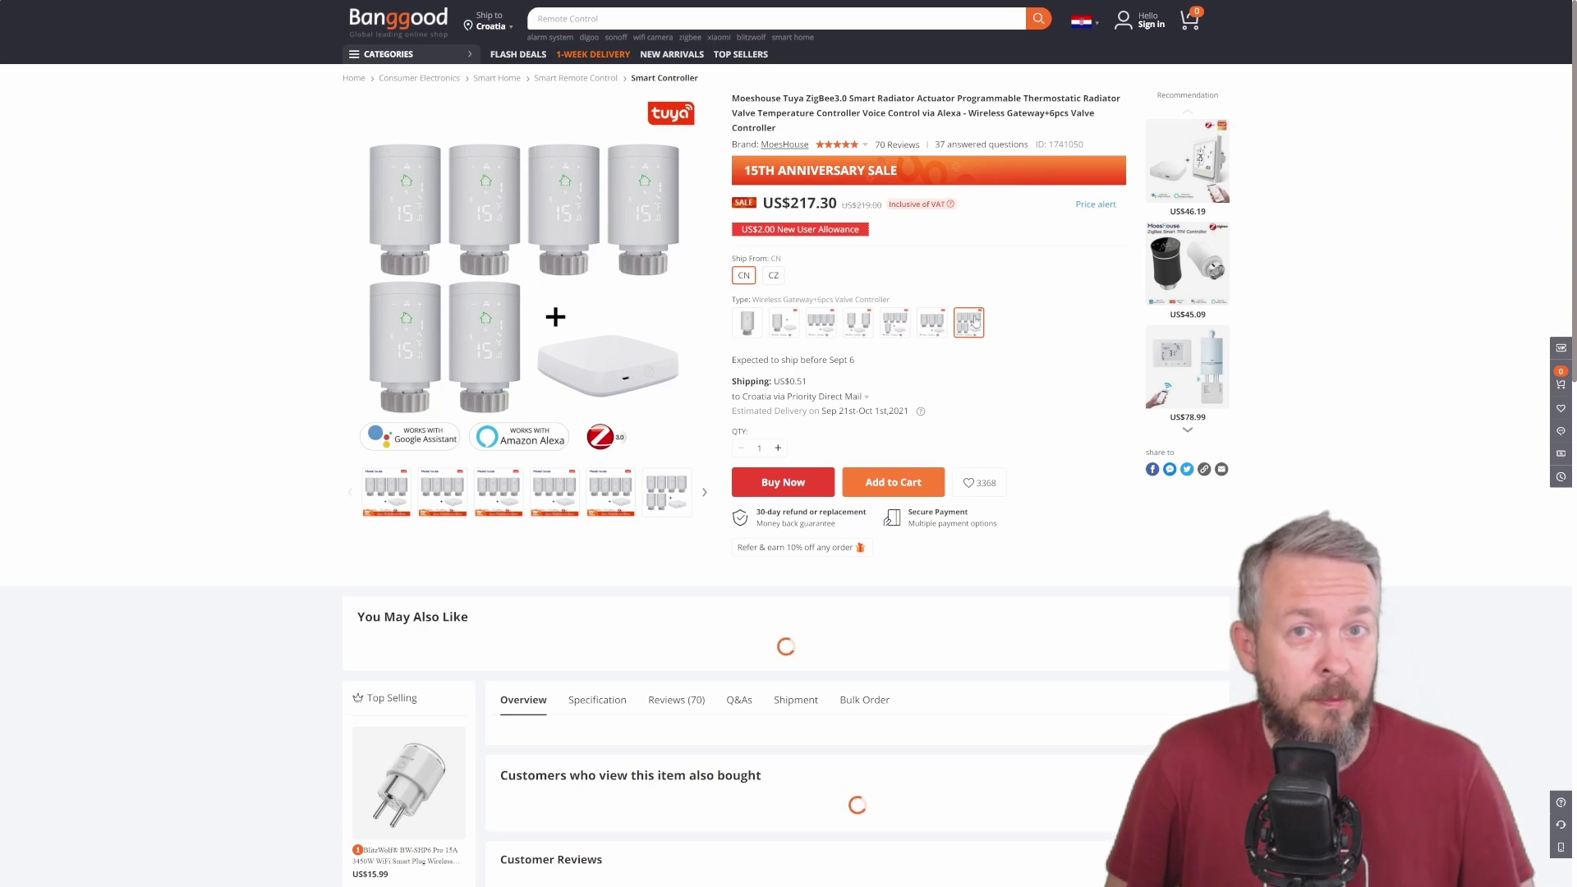
left_click(737, 312)
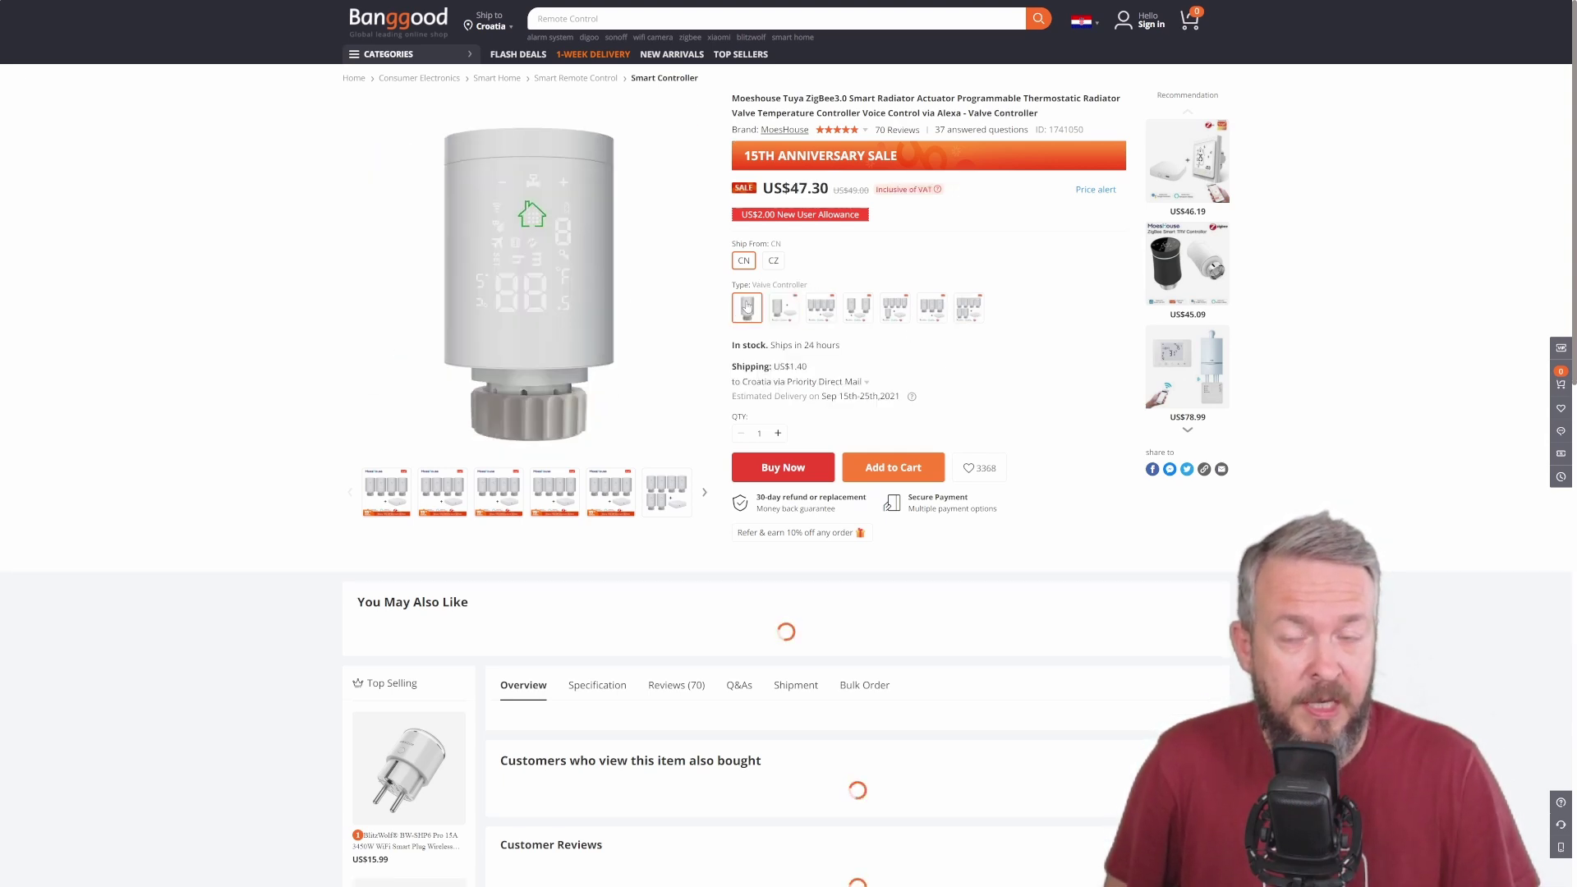
left_click(772, 309)
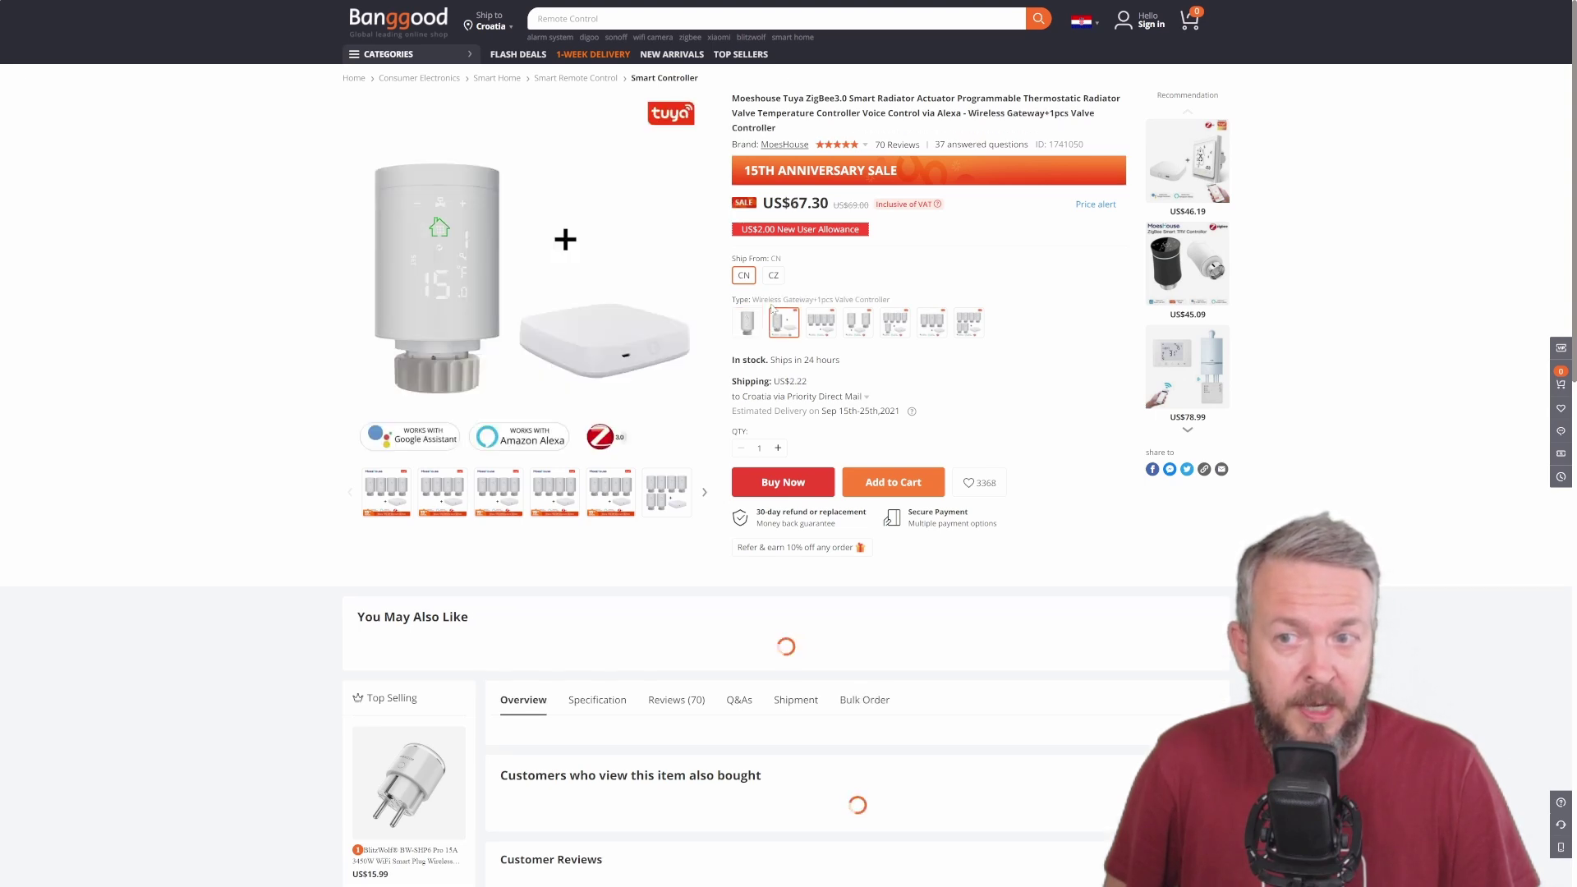